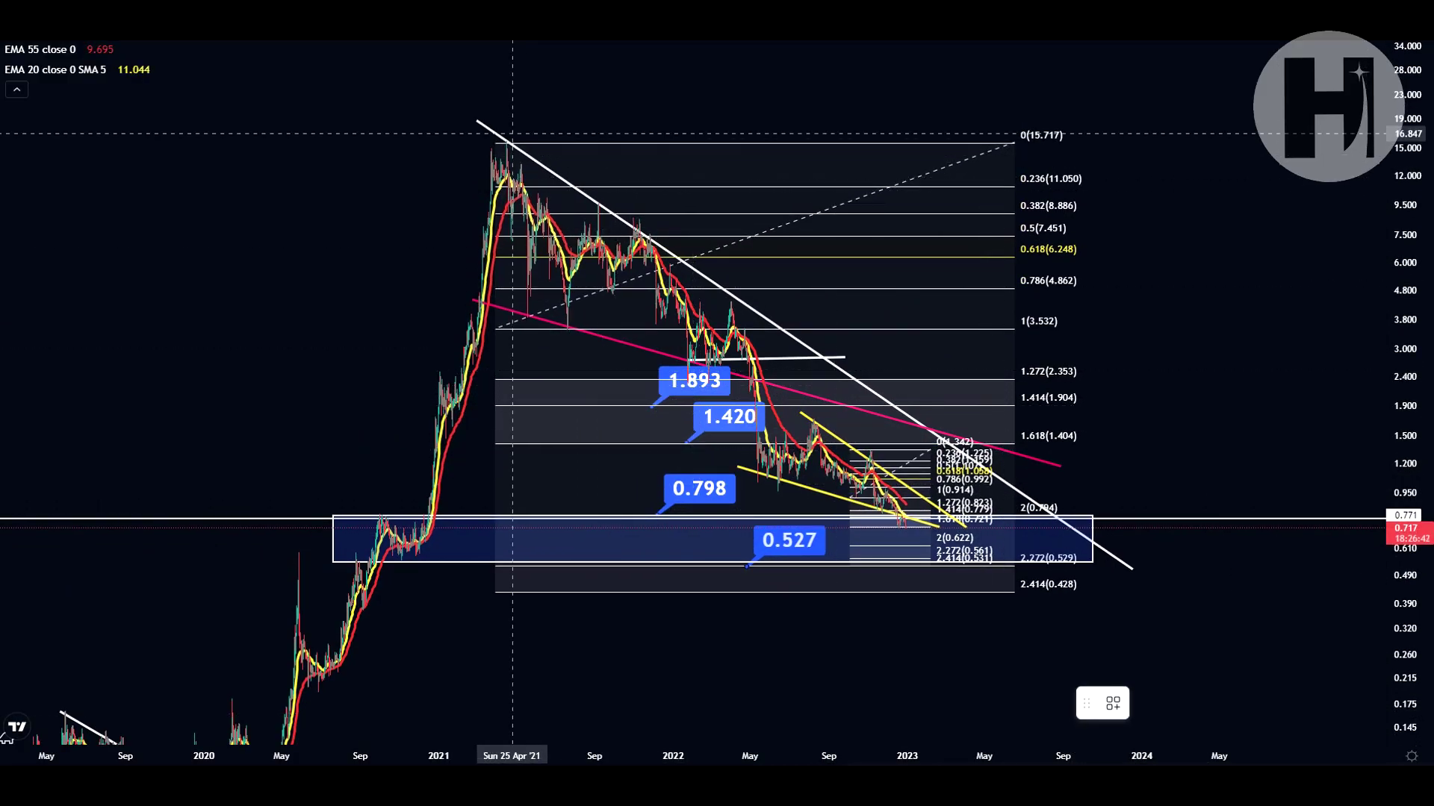
- Circle with the brush the 2021 high, the mid-2021 low, and the 0, 1 and 1.272 to 1.618 labels of the large Fibonacci retracement
drag(508, 133, 517, 122)
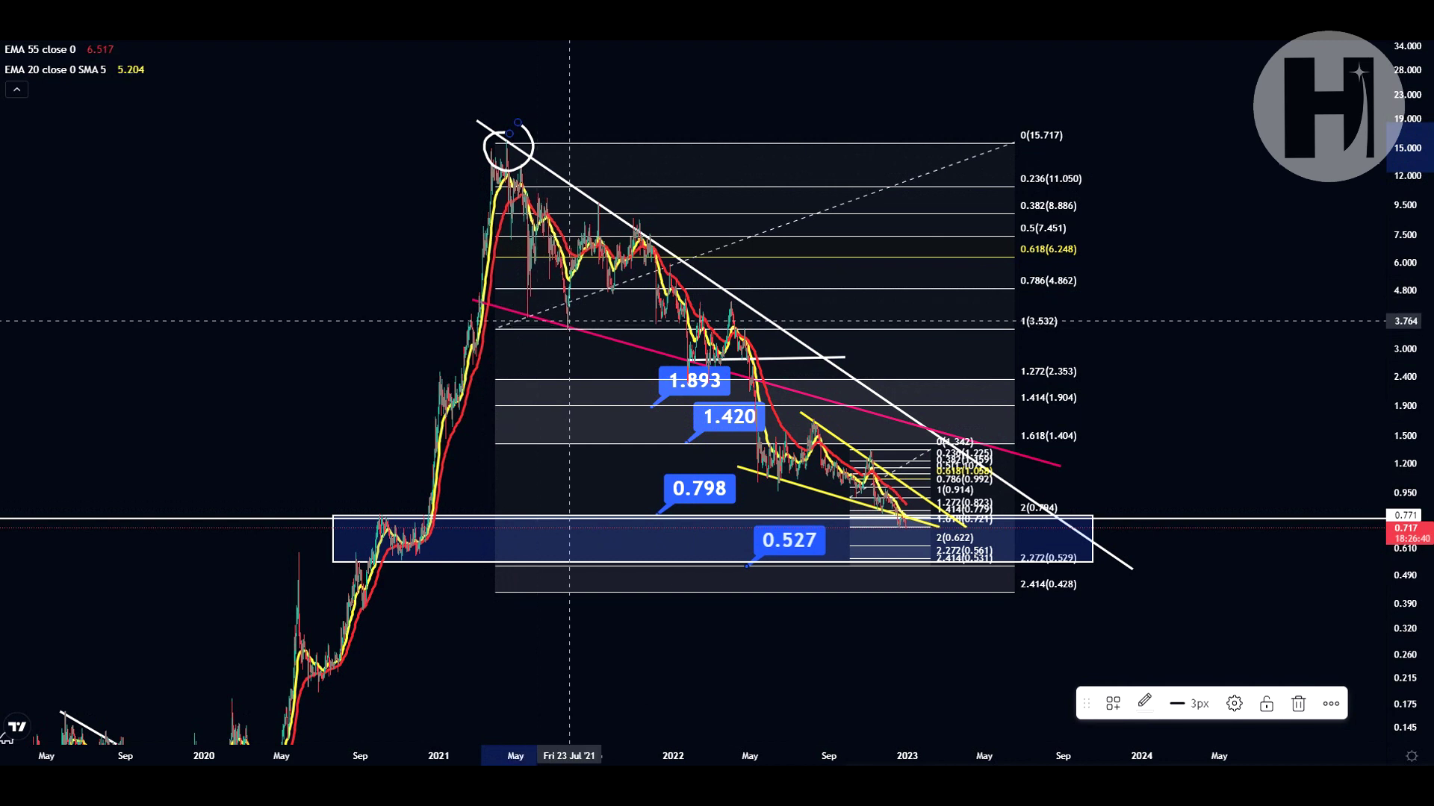
mouse_move(571, 312)
mouse_down()
mouse_move(551, 335)
mouse_move(577, 308)
mouse_up()
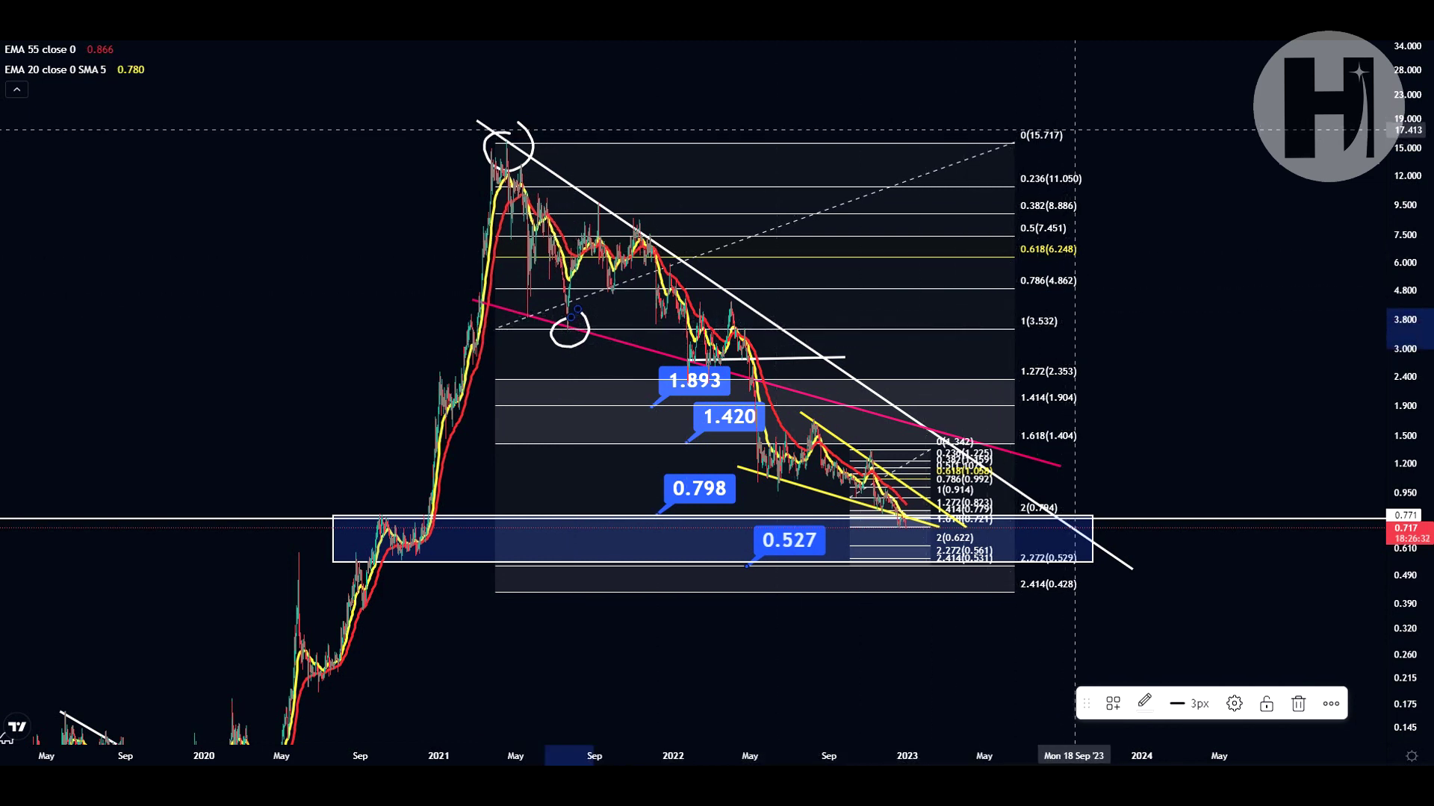
mouse_move(1070, 125)
mouse_down()
mouse_move(1004, 153)
mouse_move(1070, 125)
mouse_up()
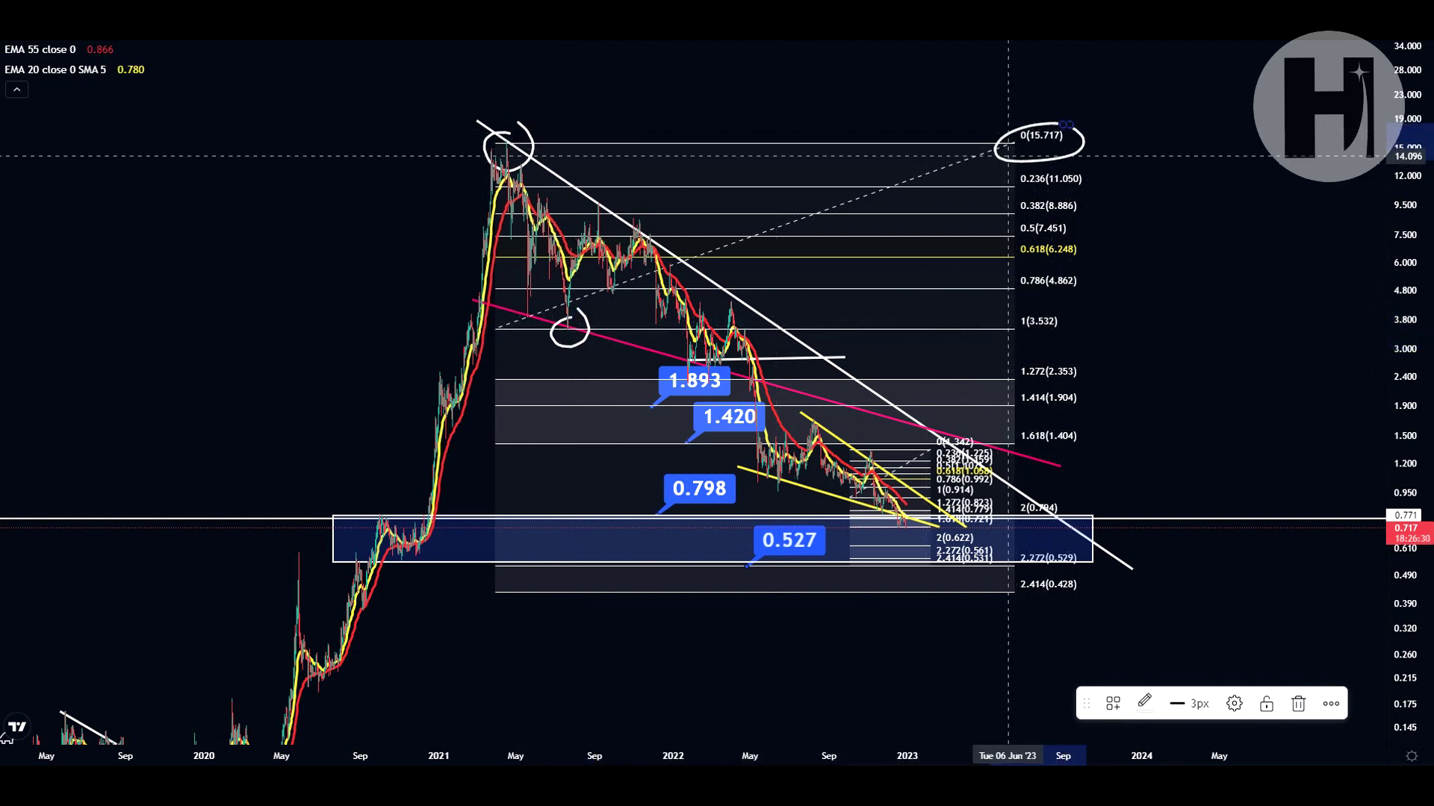
mouse_move(1058, 307)
mouse_down()
mouse_move(1049, 344)
mouse_move(1081, 315)
mouse_move(1037, 304)
mouse_up()
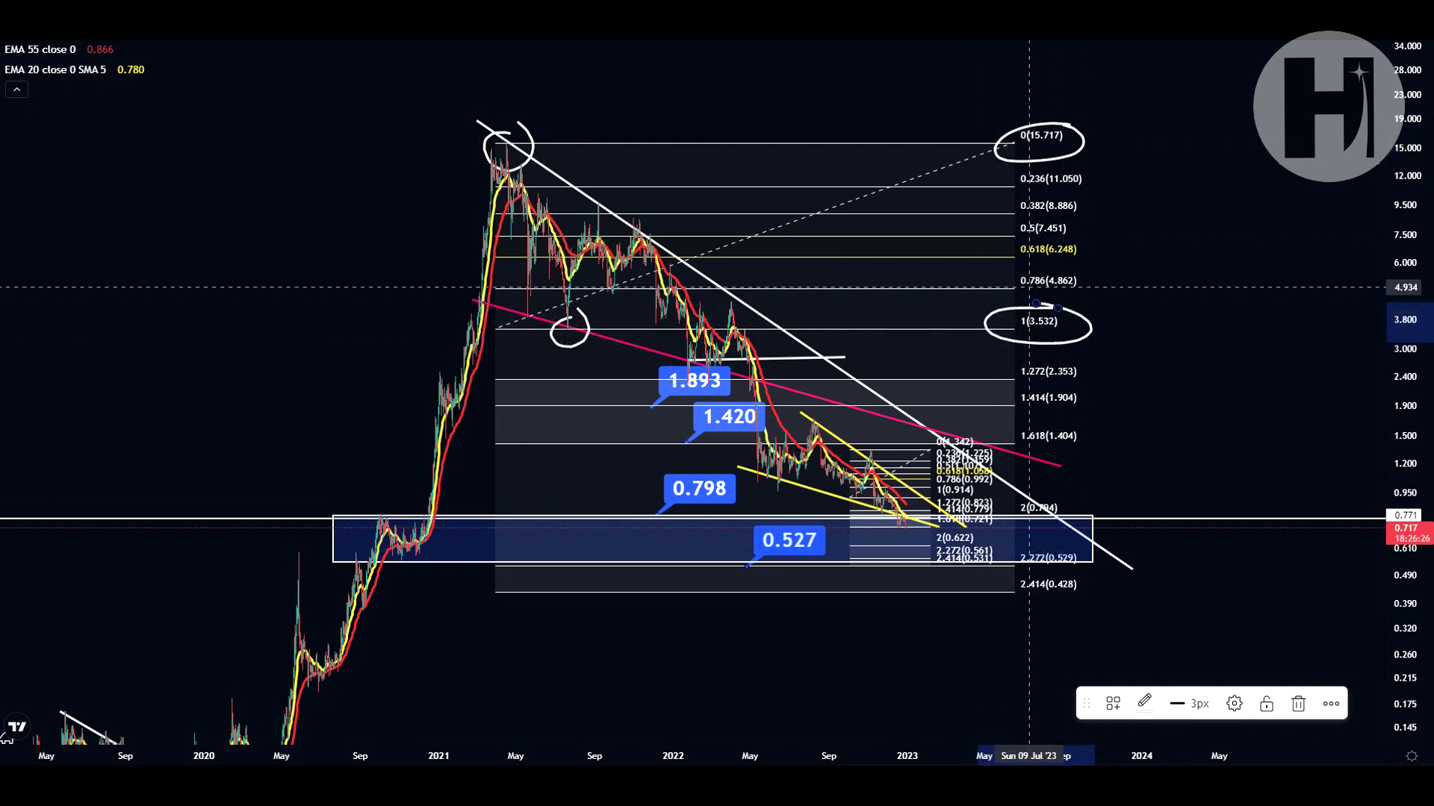
mouse_move(1058, 357)
mouse_down()
mouse_move(1000, 359)
mouse_move(988, 400)
mouse_move(1012, 452)
mouse_move(1061, 464)
mouse_move(1107, 440)
mouse_move(1082, 356)
mouse_move(1043, 335)
mouse_up()
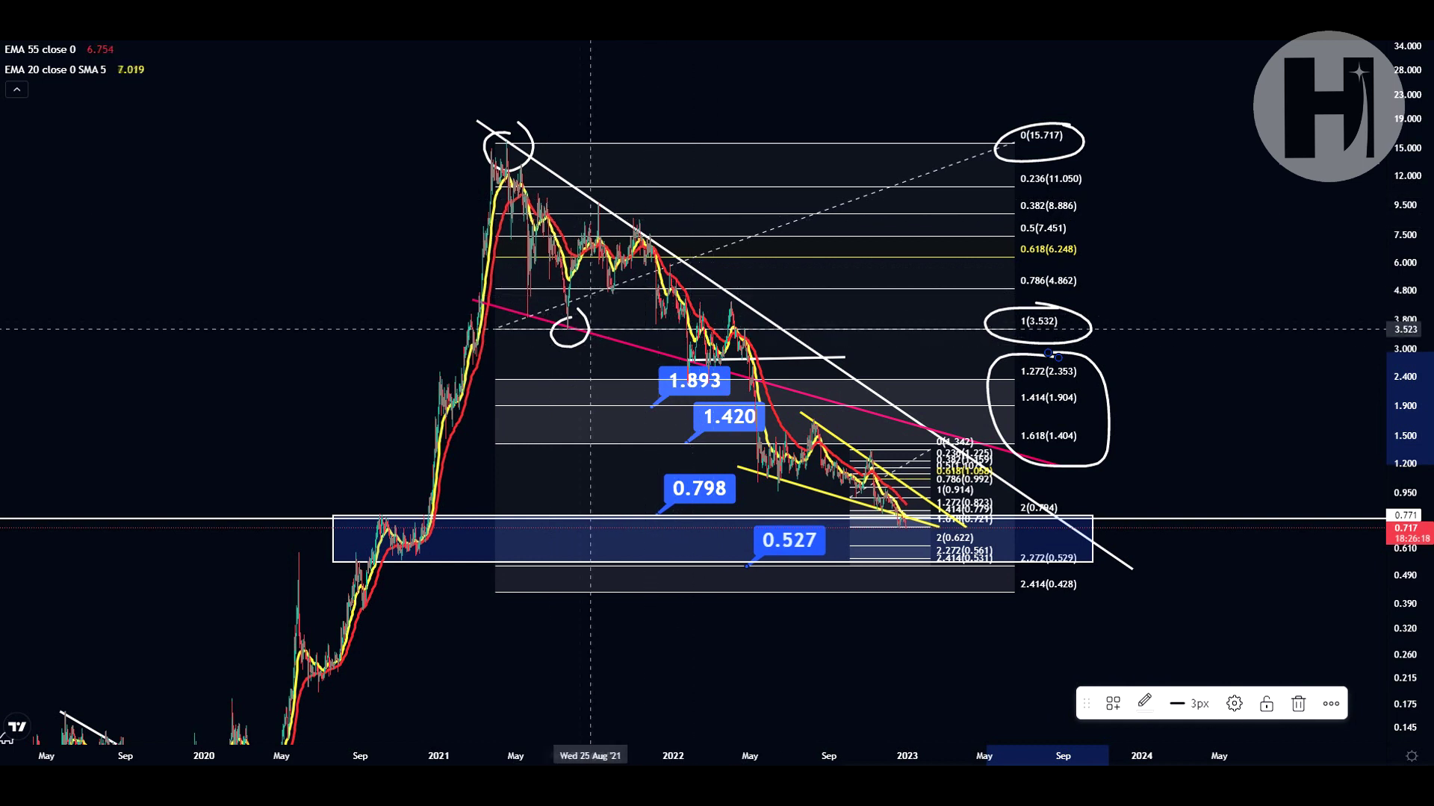
click(512, 136)
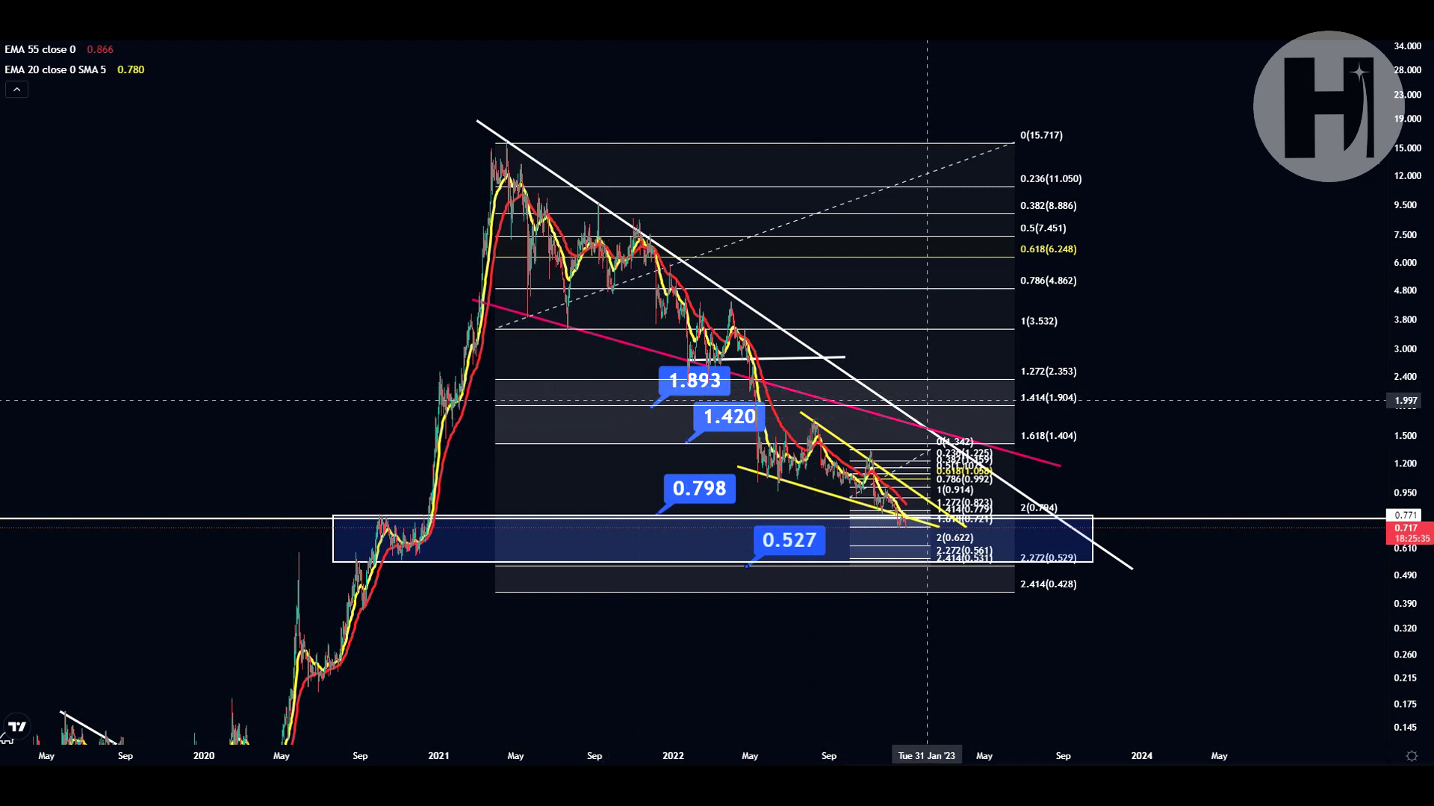
- Circle the 1.618 (1.404) label, the mid-2021 low and the 1 (3.532) label with the brush, and remove the markings
drag(1173, 422, 1173, 346)
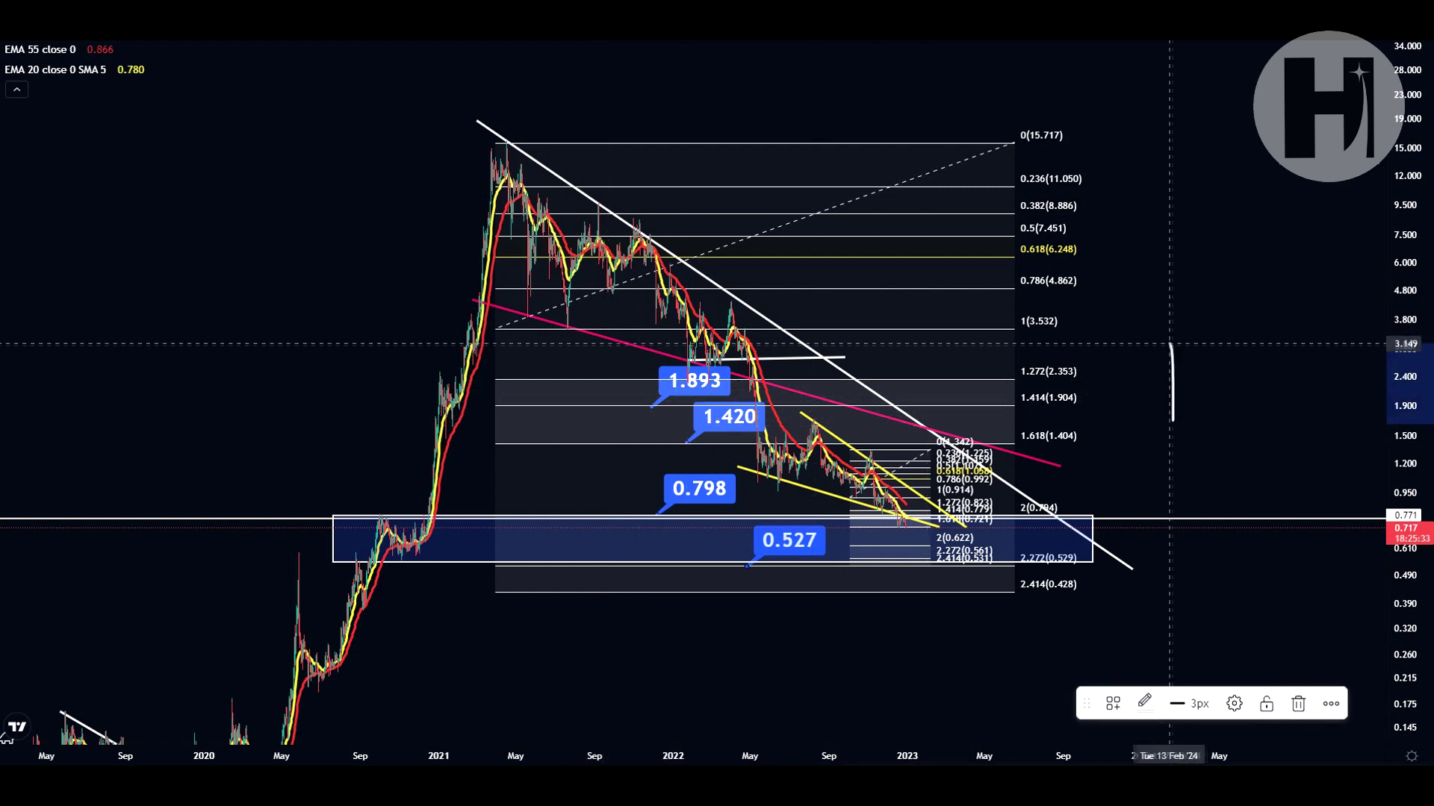
key(ctrl+z)
mouse_move(1080, 420)
mouse_down()
mouse_move(982, 436)
mouse_move(1108, 455)
mouse_move(1079, 420)
mouse_up()
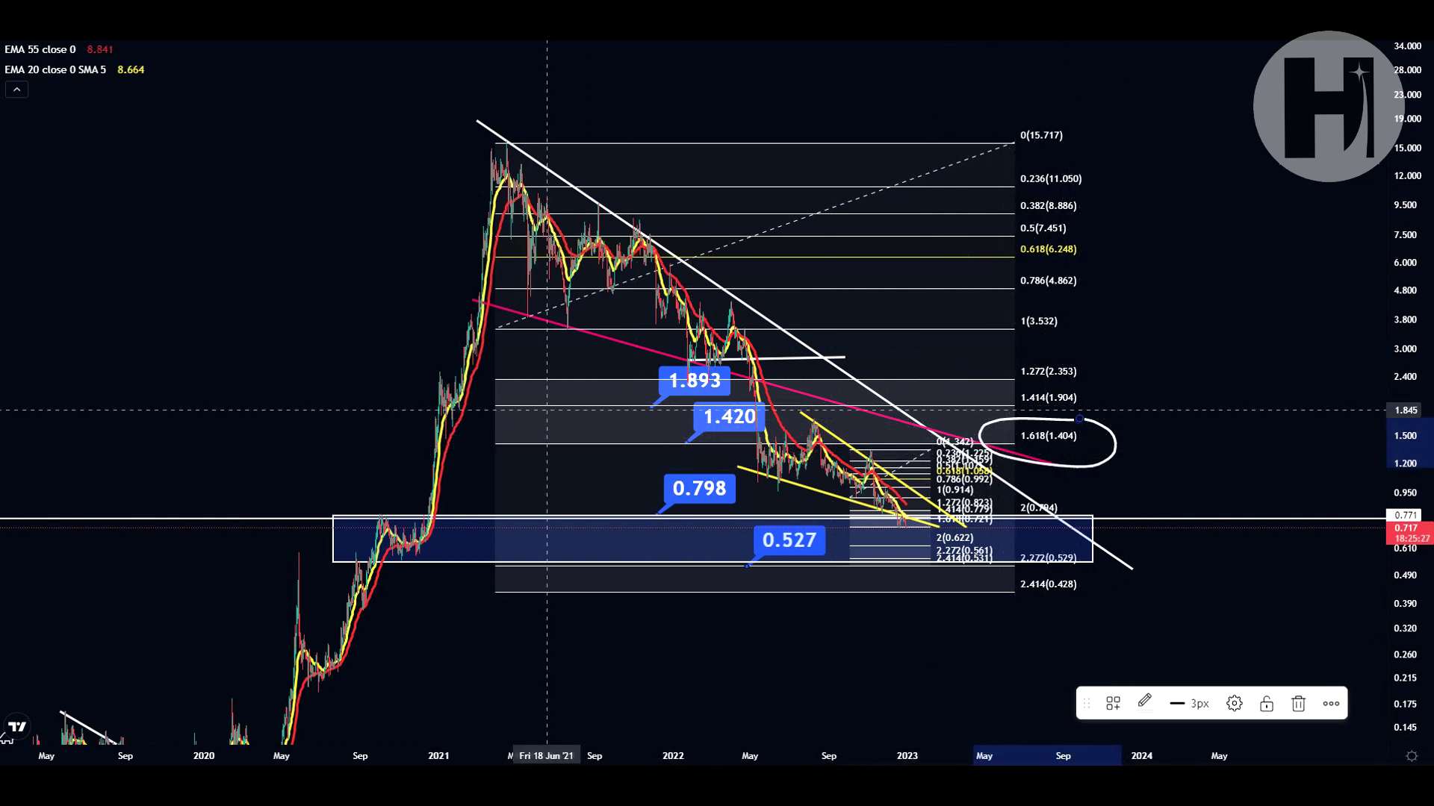
mouse_move(571, 320)
mouse_down()
mouse_move(528, 327)
mouse_move(543, 347)
mouse_move(600, 326)
mouse_move(569, 313)
mouse_up()
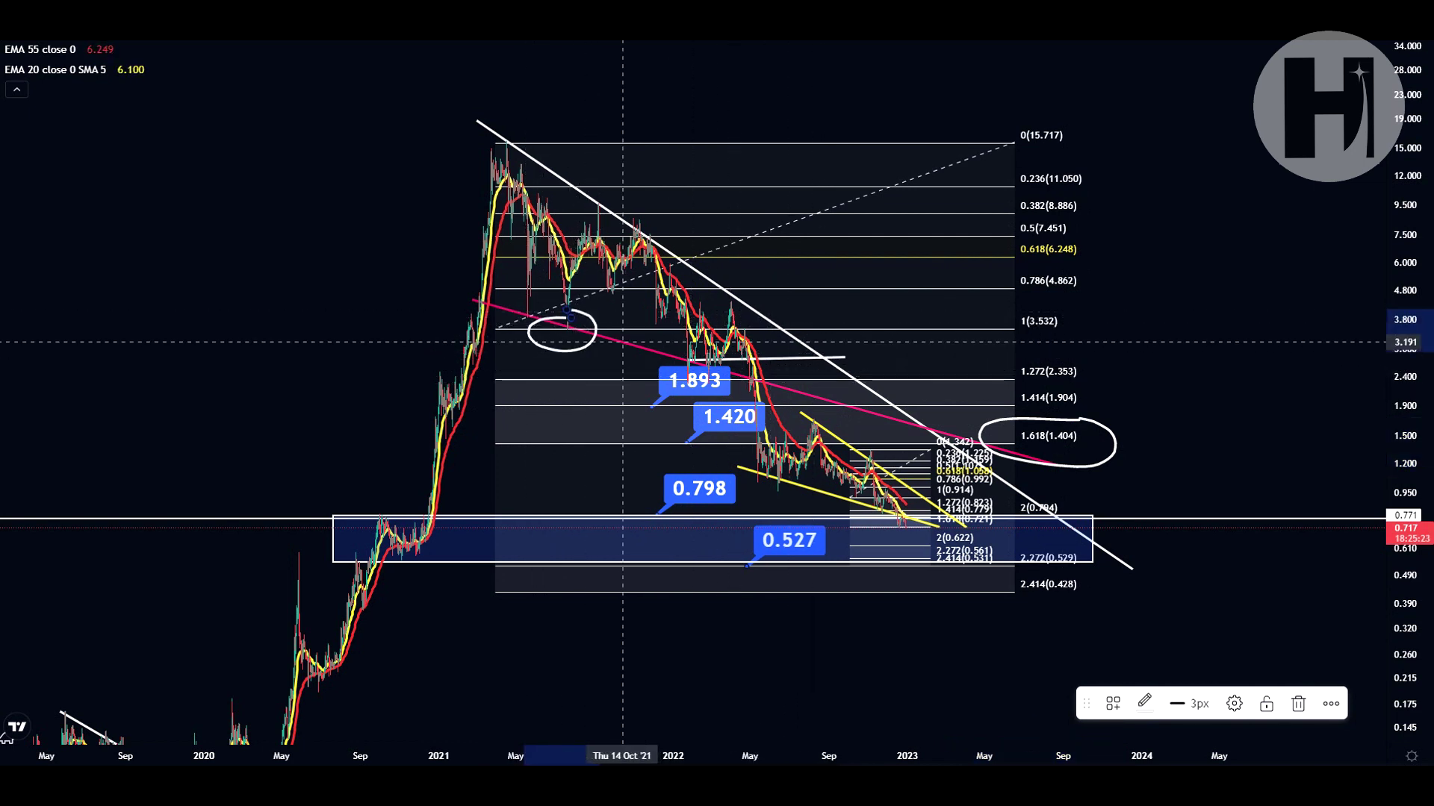
mouse_move(1048, 311)
mouse_down()
mouse_move(1011, 322)
mouse_move(1076, 320)
mouse_move(1026, 307)
mouse_up()
mouse_move(1079, 425)
mouse_down()
mouse_move(1047, 420)
mouse_move(1019, 450)
mouse_up()
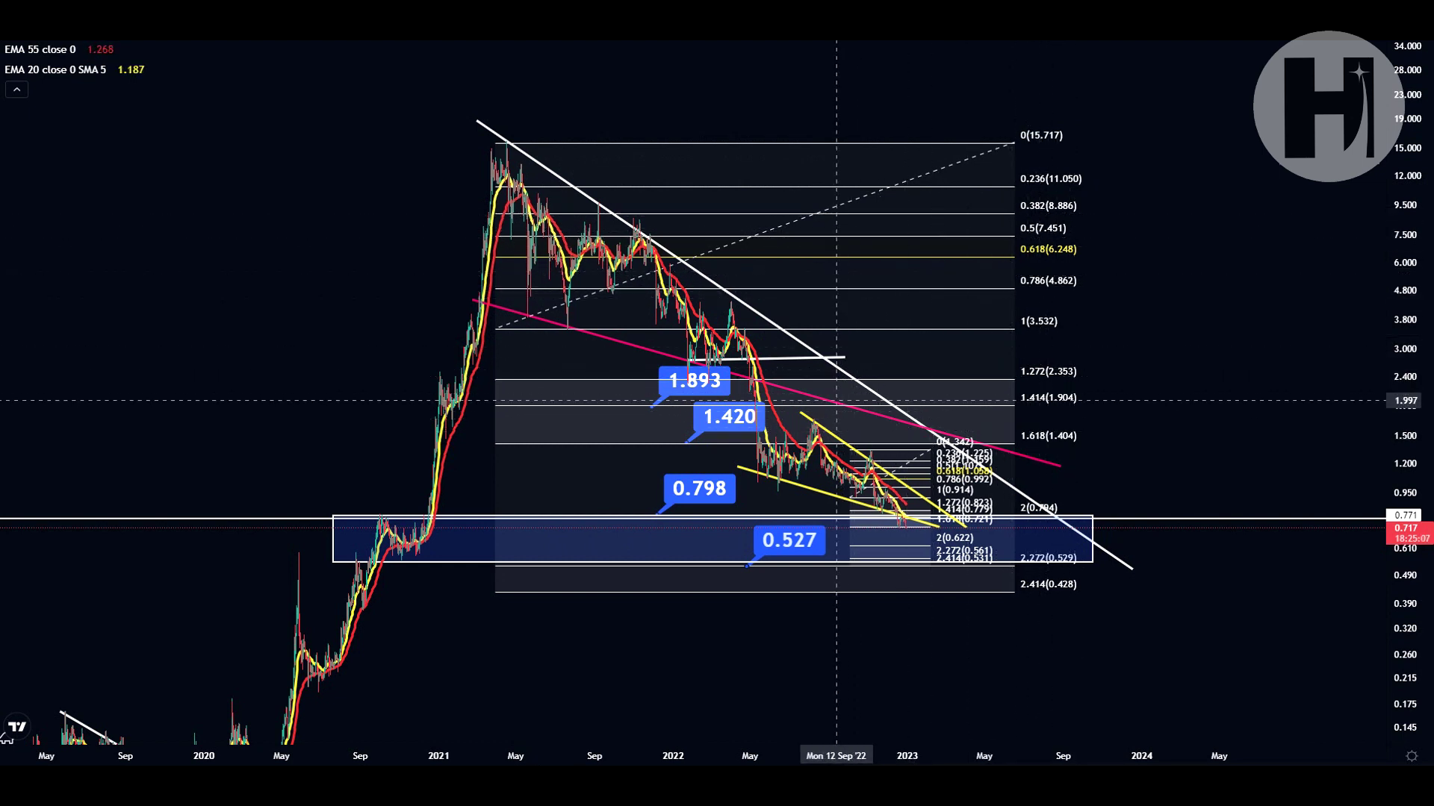
mouse_move(1070, 426)
mouse_down()
mouse_move(1045, 421)
mouse_move(1012, 452)
mouse_move(1123, 446)
mouse_move(1061, 423)
mouse_up()
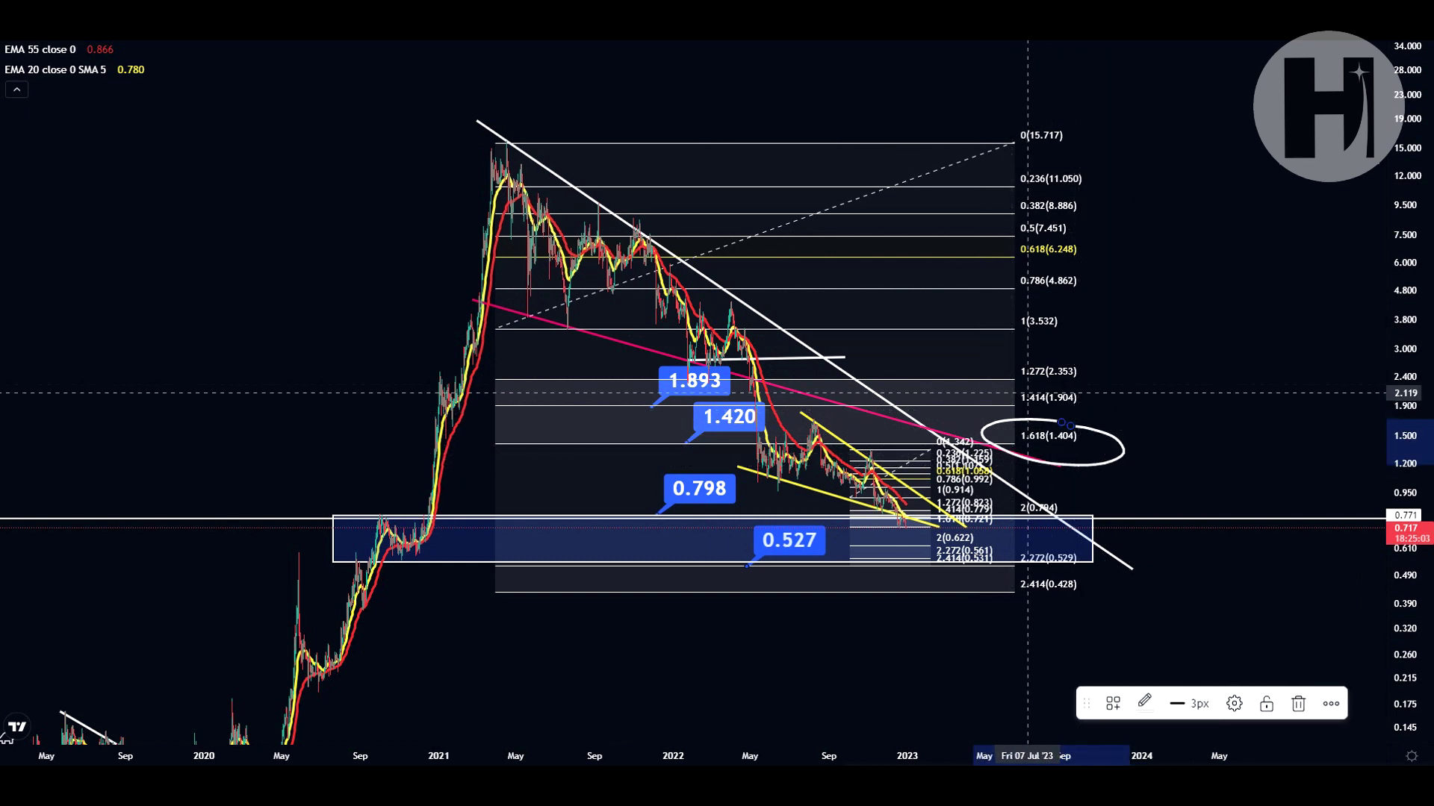
key(Delete)
- Trace the mid-2022 price zigzag and its following decline with the brush, and remove the strokes
mouse_move(758, 430)
mouse_down()
mouse_move(761, 464)
mouse_move(787, 485)
mouse_move(815, 427)
mouse_up()
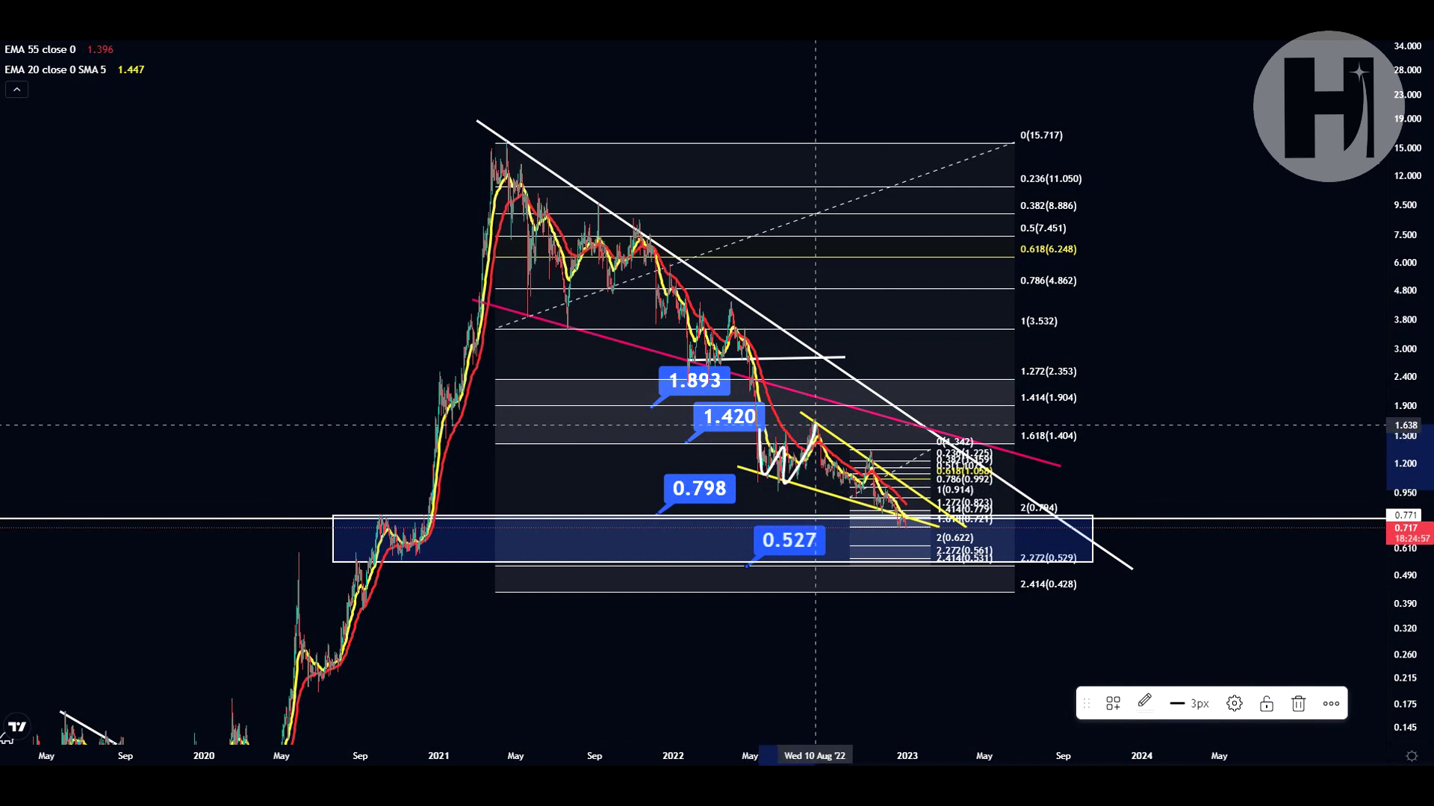
mouse_move(816, 426)
mouse_down()
mouse_move(842, 484)
mouse_move(863, 484)
mouse_move(882, 457)
mouse_move(901, 523)
mouse_move(1079, 500)
mouse_move(1023, 494)
mouse_move(1031, 521)
mouse_move(1076, 504)
mouse_up()
key(ctrl+z)
mouse_move(1404, 597)
mouse_down()
mouse_move(1404, 292)
mouse_move(1404, 598)
mouse_up()
key(ctrl+z)
key(ctrl+z)
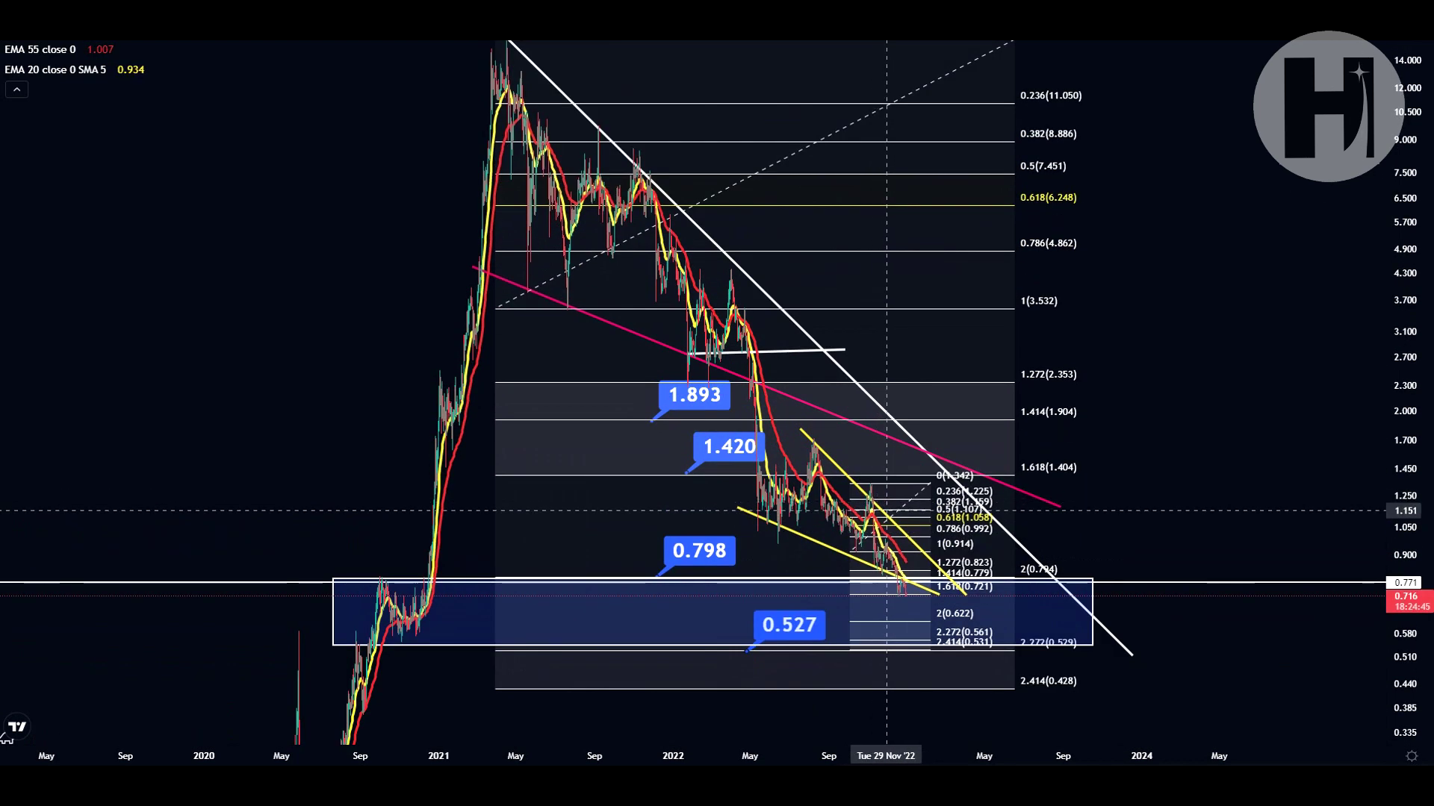
- Raise the lower edge of the blue support rectangle slightly to about 0.55, at the late-2020 lows
drag(951, 756, 452, 697)
drag(909, 432, 1303, 174)
drag(1404, 530, 1404, 149)
drag(1156, 181, 1228, 269)
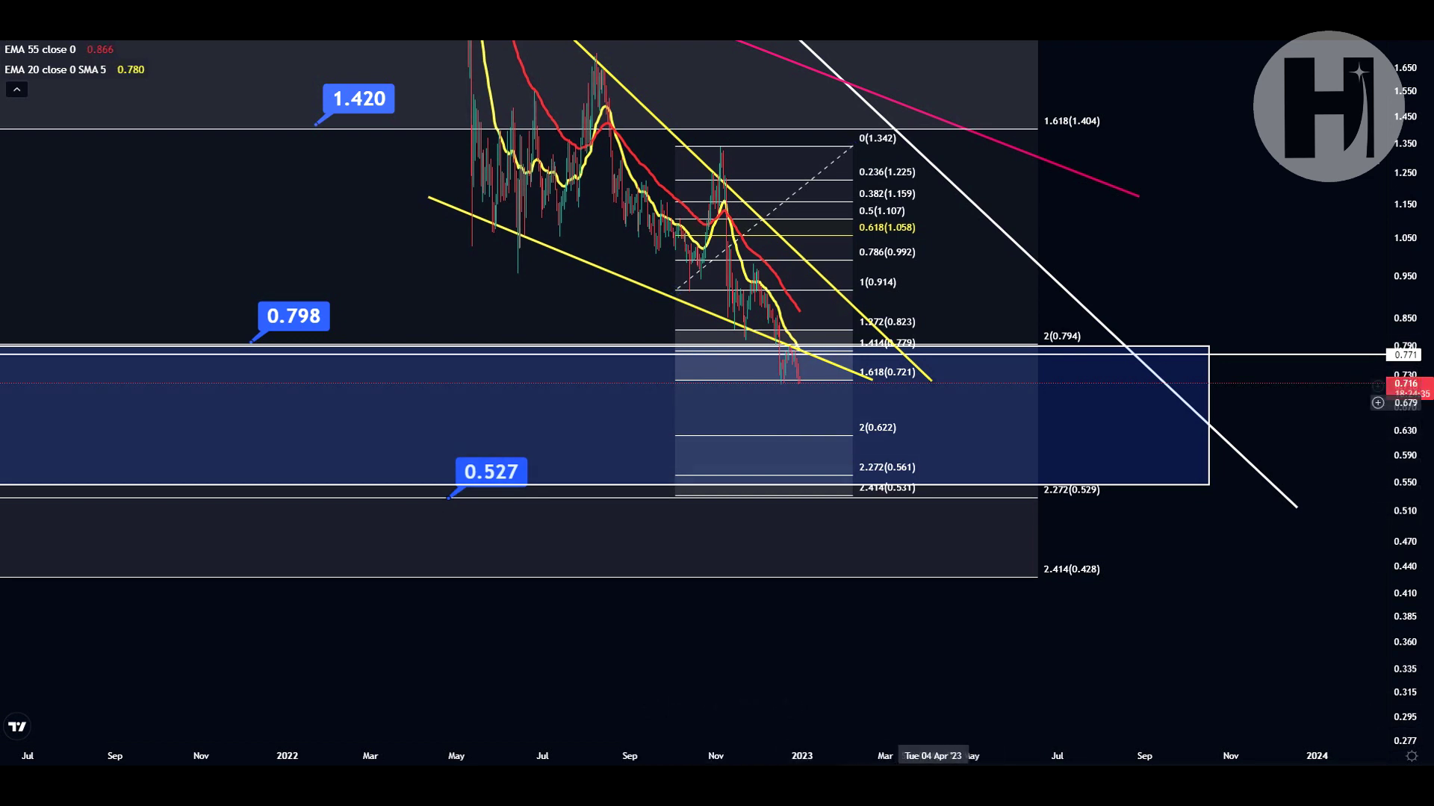
drag(597, 756, 551, 756)
scroll(590, 746, down, 5)
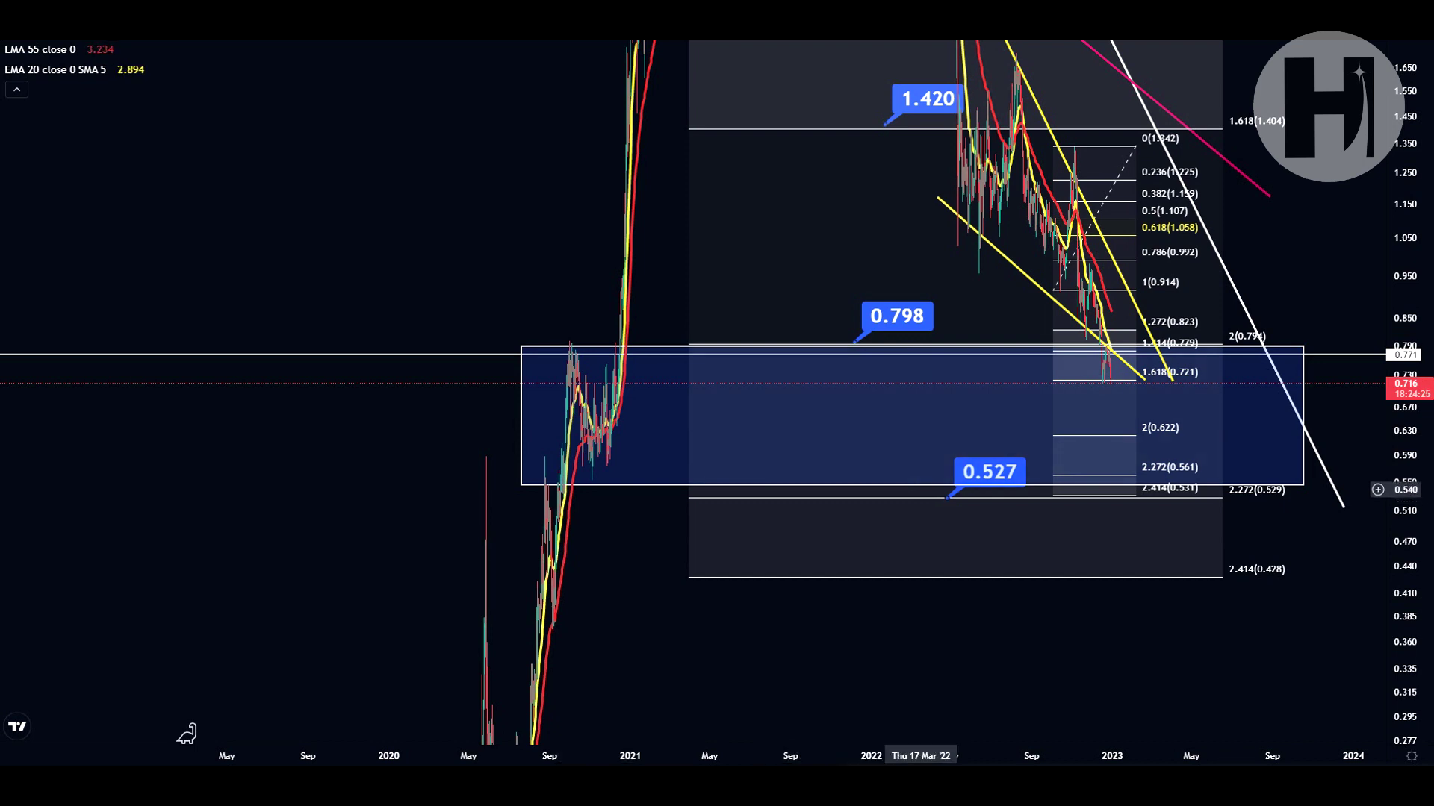
click(912, 485)
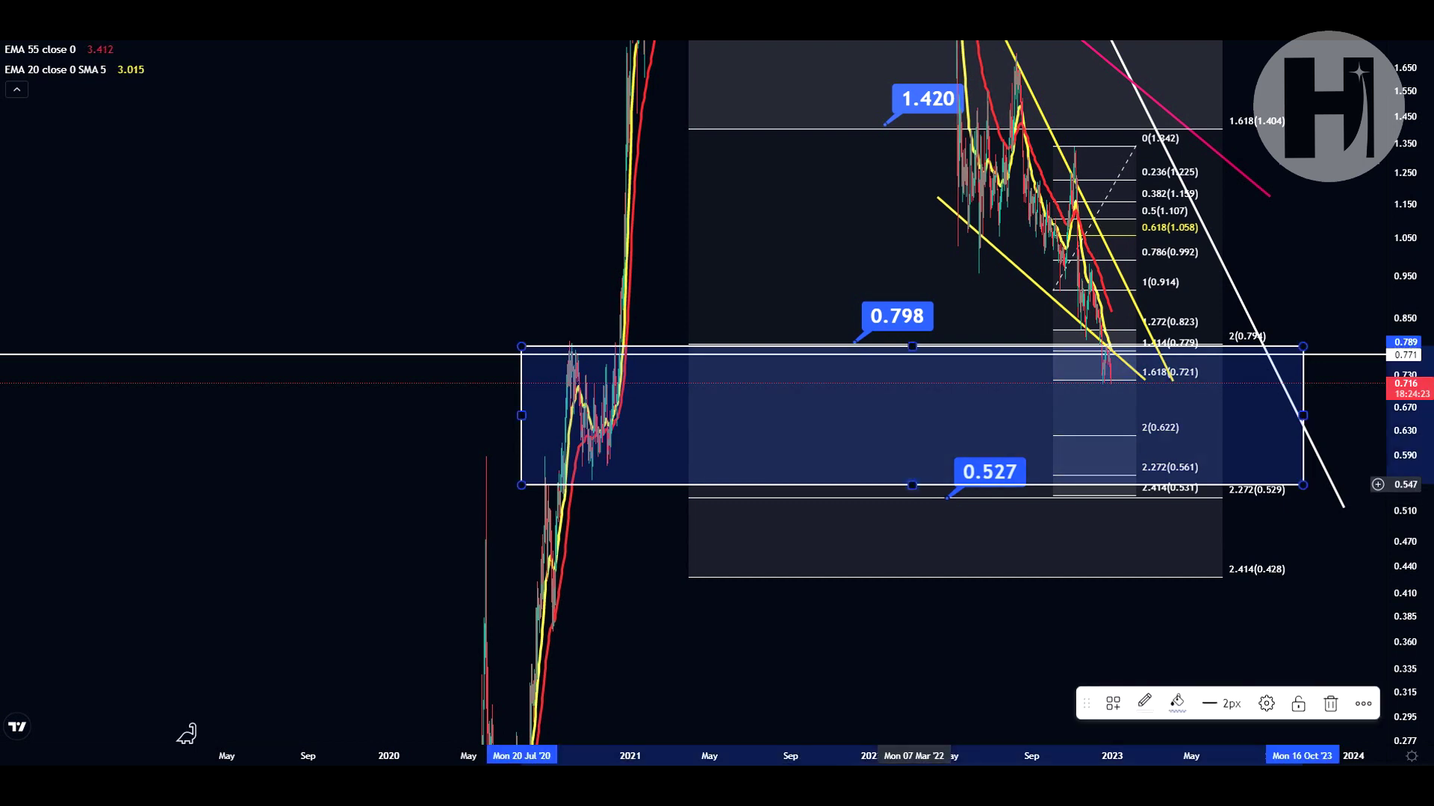
drag(913, 485, 912, 482)
click(563, 536)
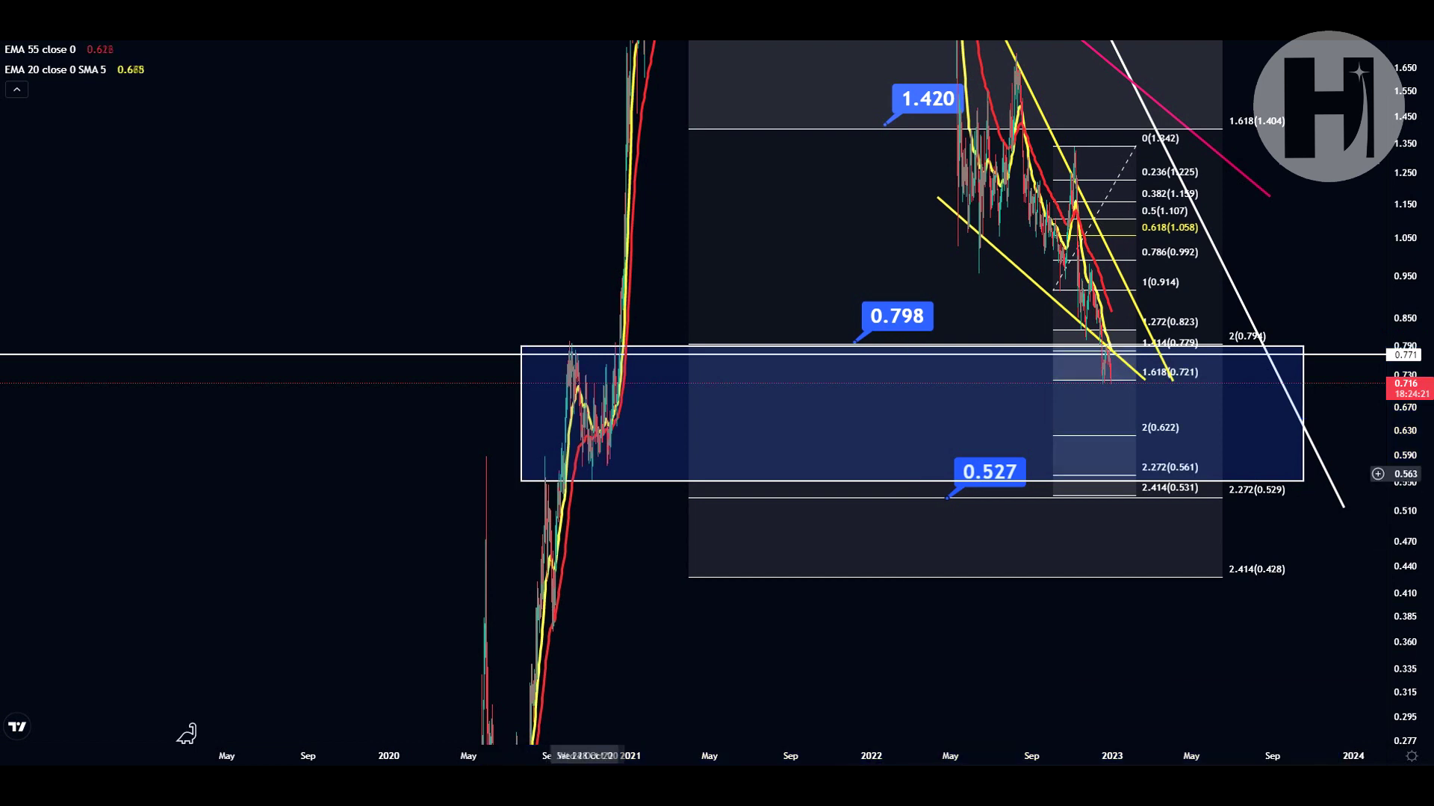
- Circle the late-2020 lows inside the blue support rectangle with the brush, deleting each circle
drag(527, 545, 460, 555)
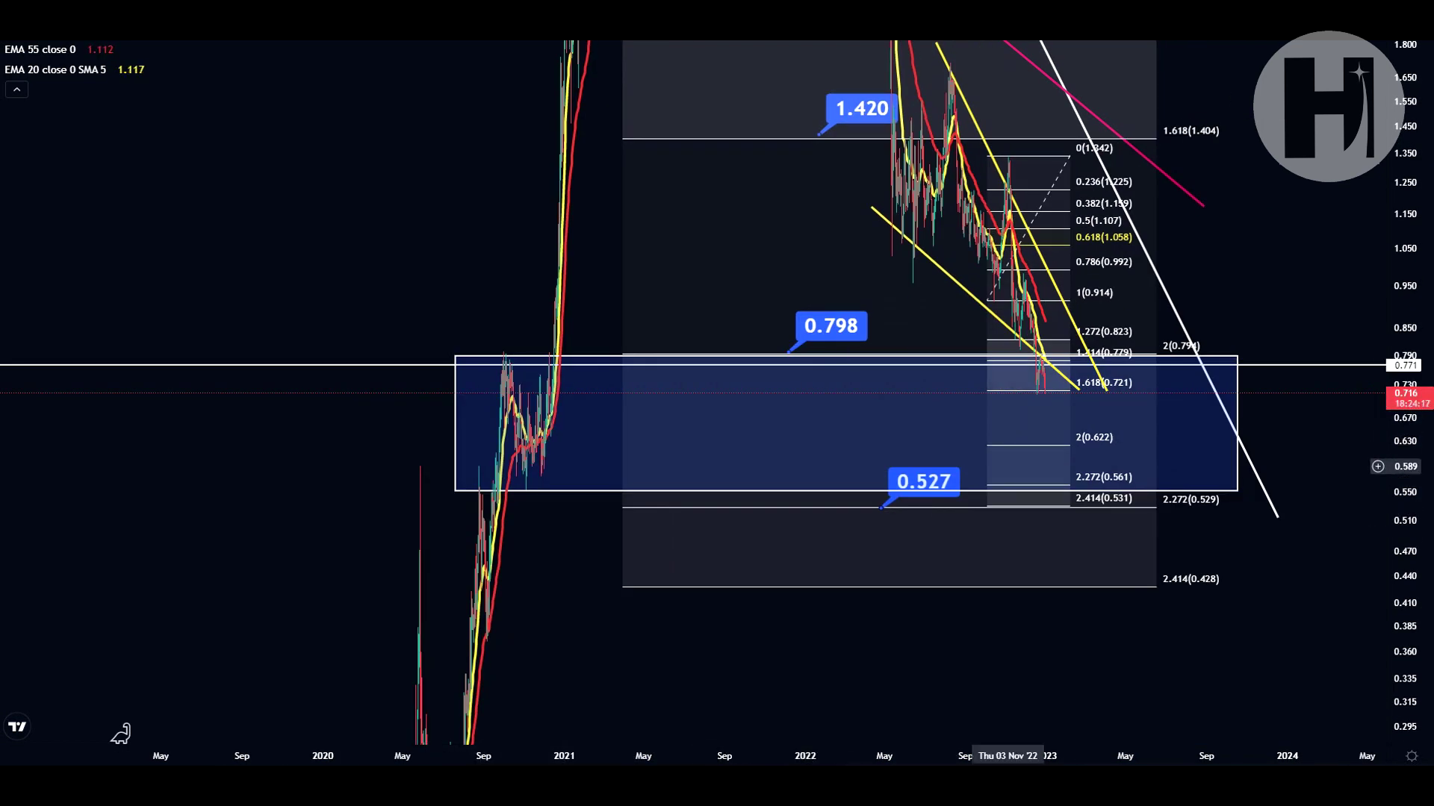
drag(835, 431, 780, 432)
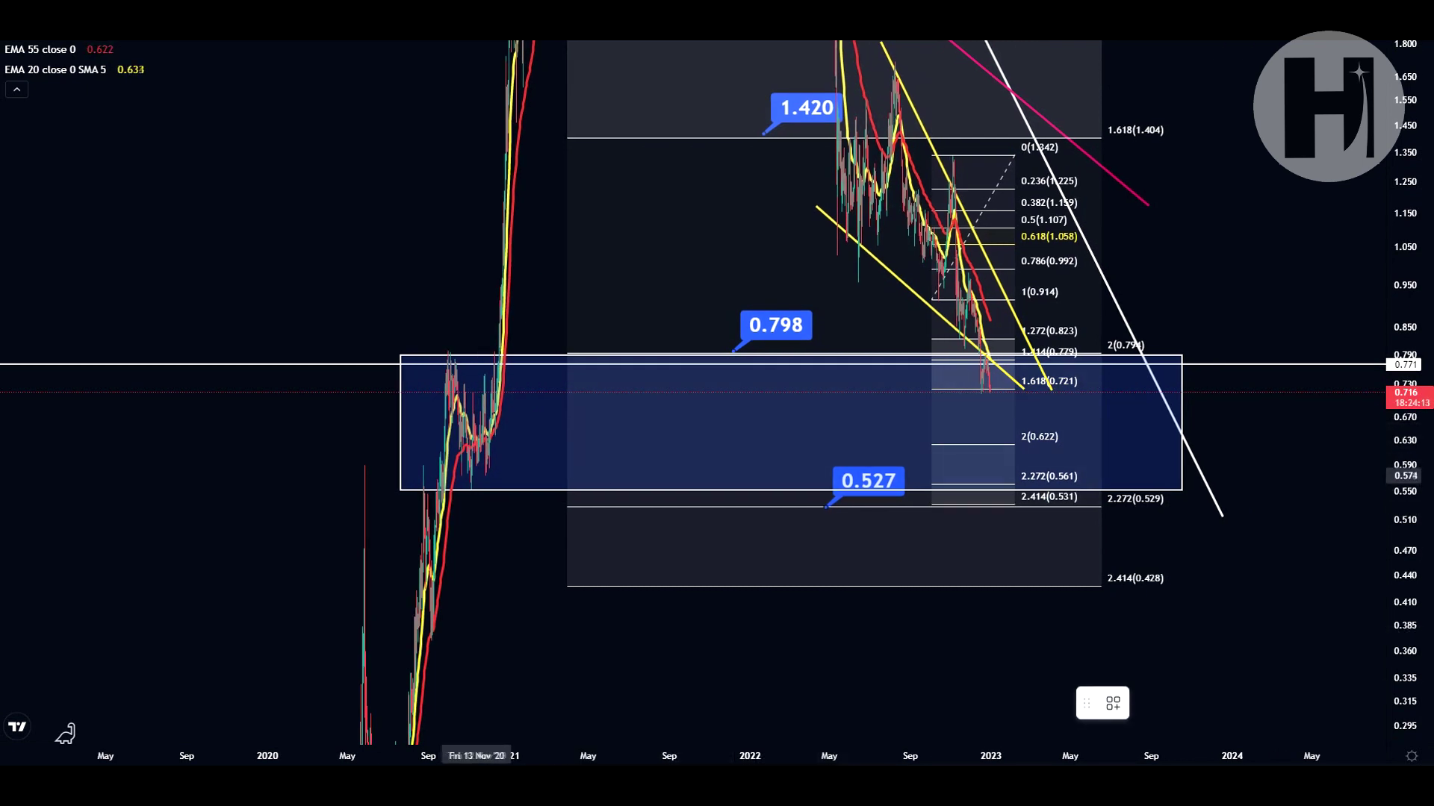
click(468, 466)
drag(463, 501, 493, 477)
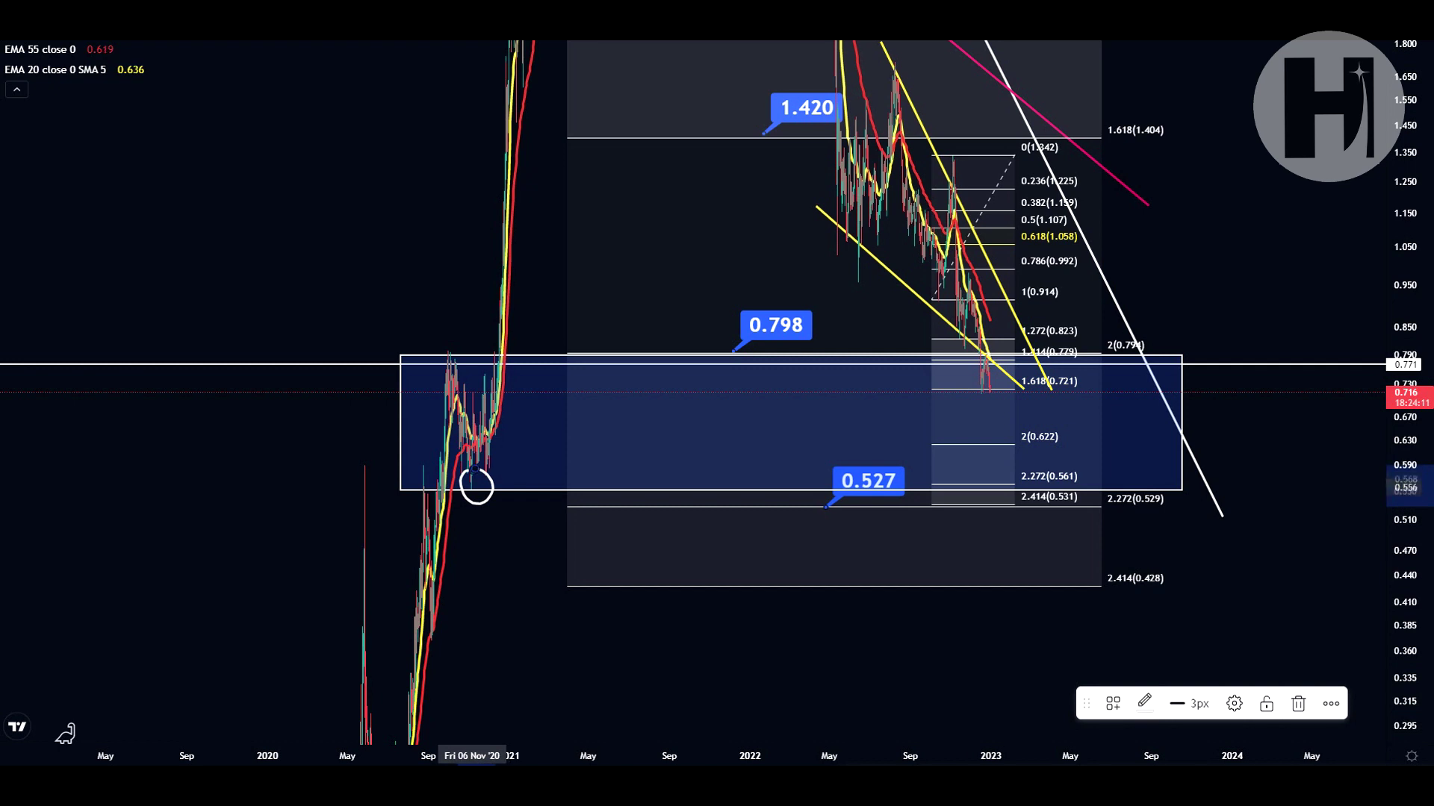
key(Delete)
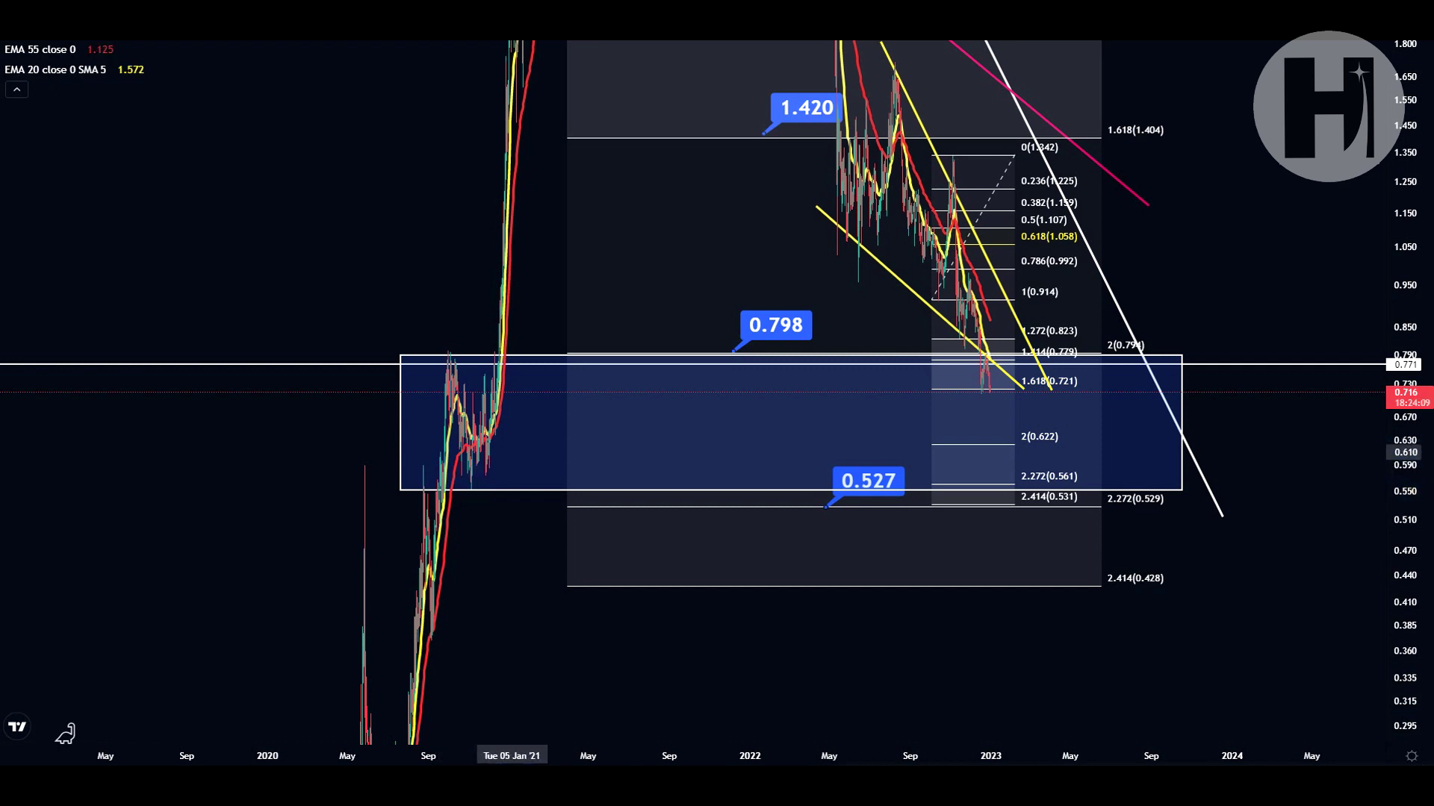
mouse_move(507, 444)
mouse_down()
mouse_move(464, 446)
mouse_move(457, 478)
mouse_move(478, 491)
mouse_move(500, 440)
mouse_up()
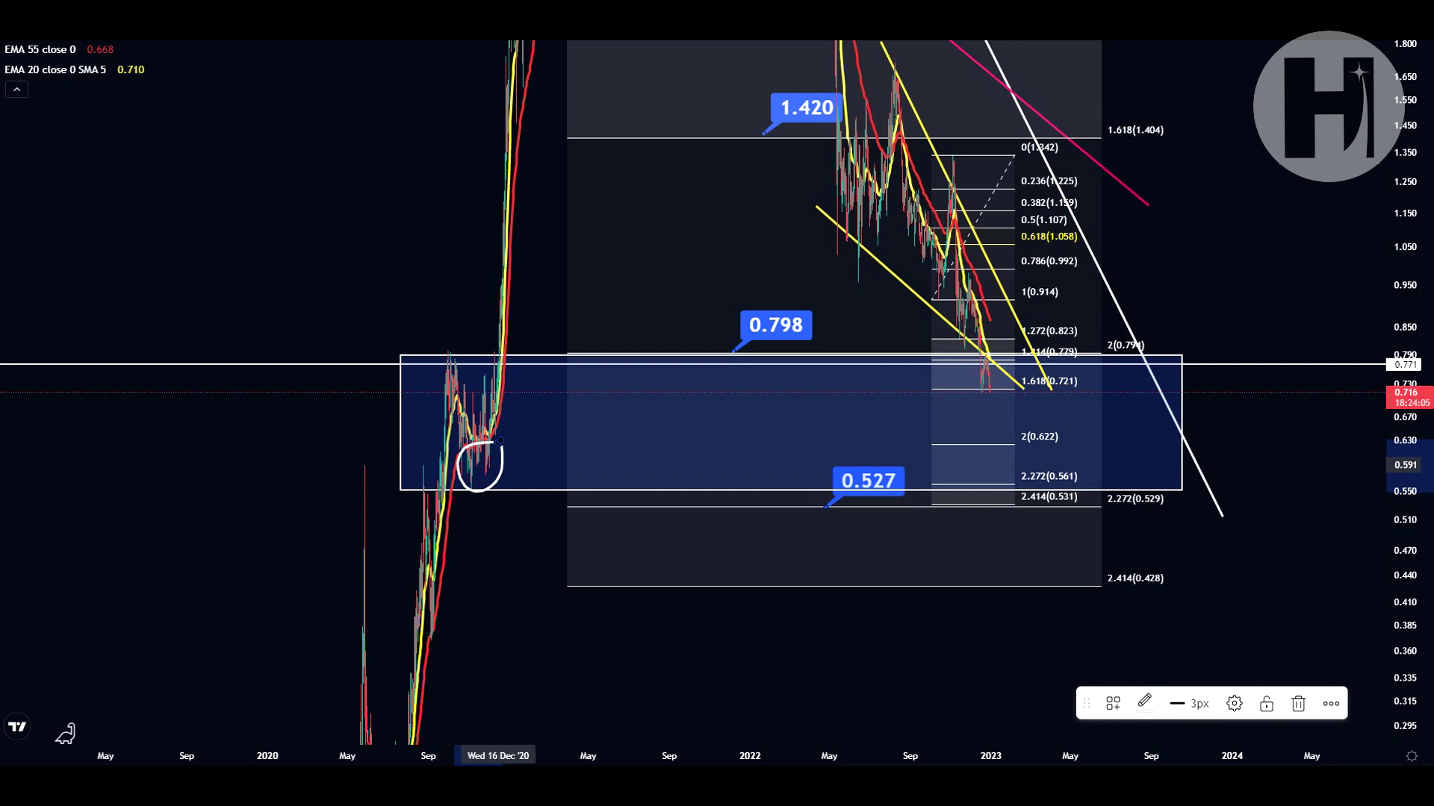
key(Delete)
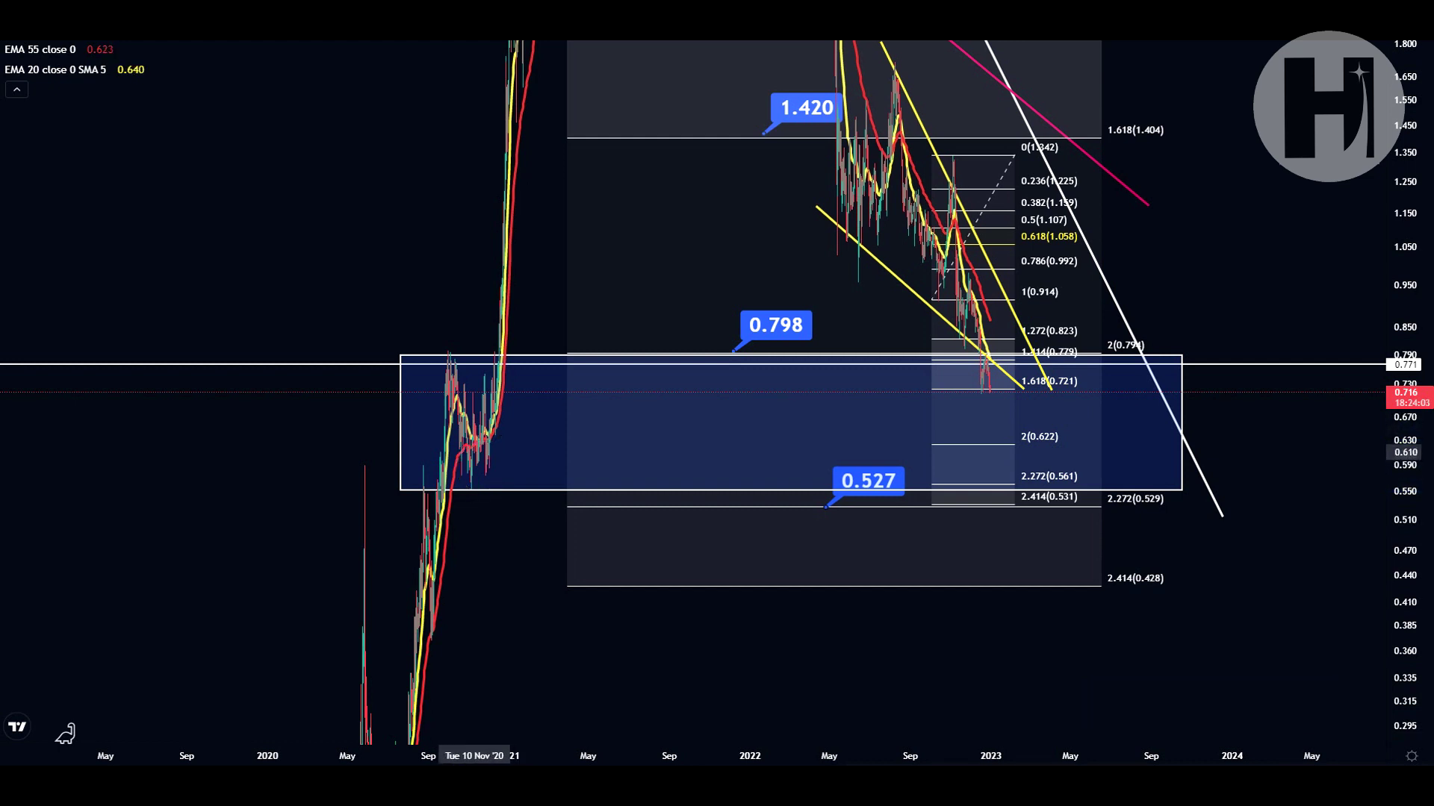
mouse_move(496, 453)
mouse_down()
mouse_move(458, 464)
mouse_move(474, 490)
mouse_move(493, 448)
mouse_up()
key(Delete)
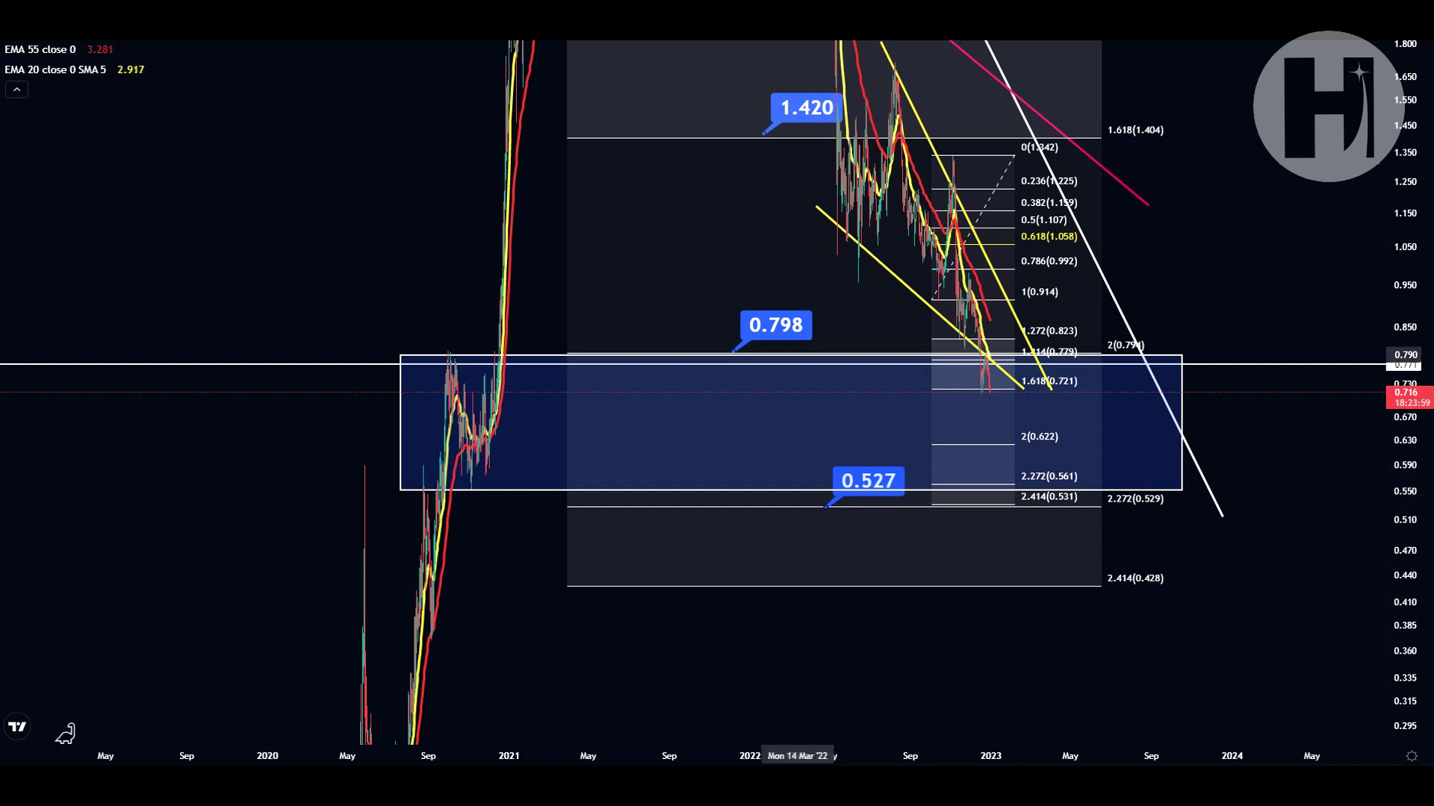
- Sketch a projected drop from the current price toward the 2 (0.622) level and circle the late-2020 lows, deleting each drawing
mouse_move(979, 363)
mouse_down()
mouse_move(992, 391)
mouse_move(1005, 372)
mouse_move(1008, 427)
mouse_up()
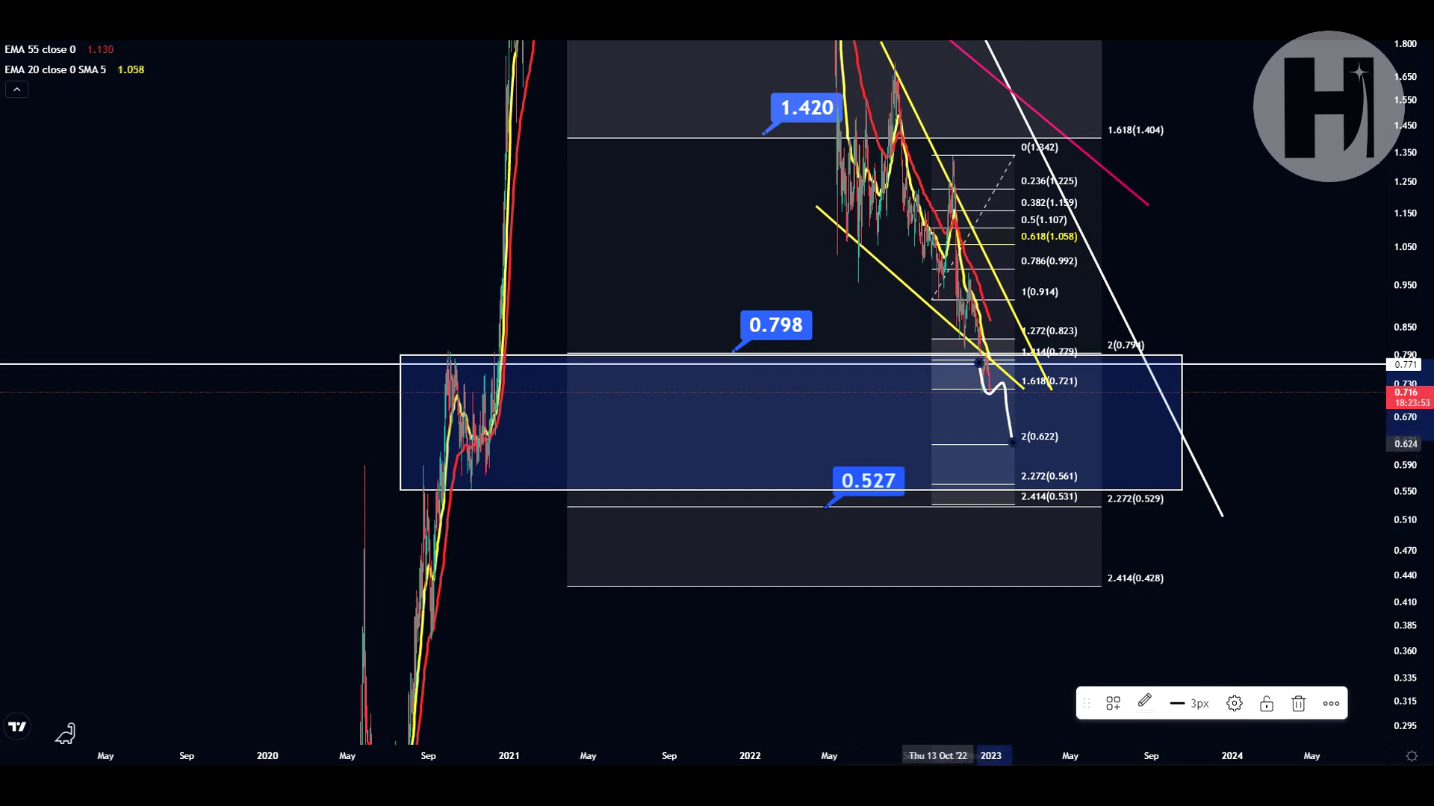
key(Delete)
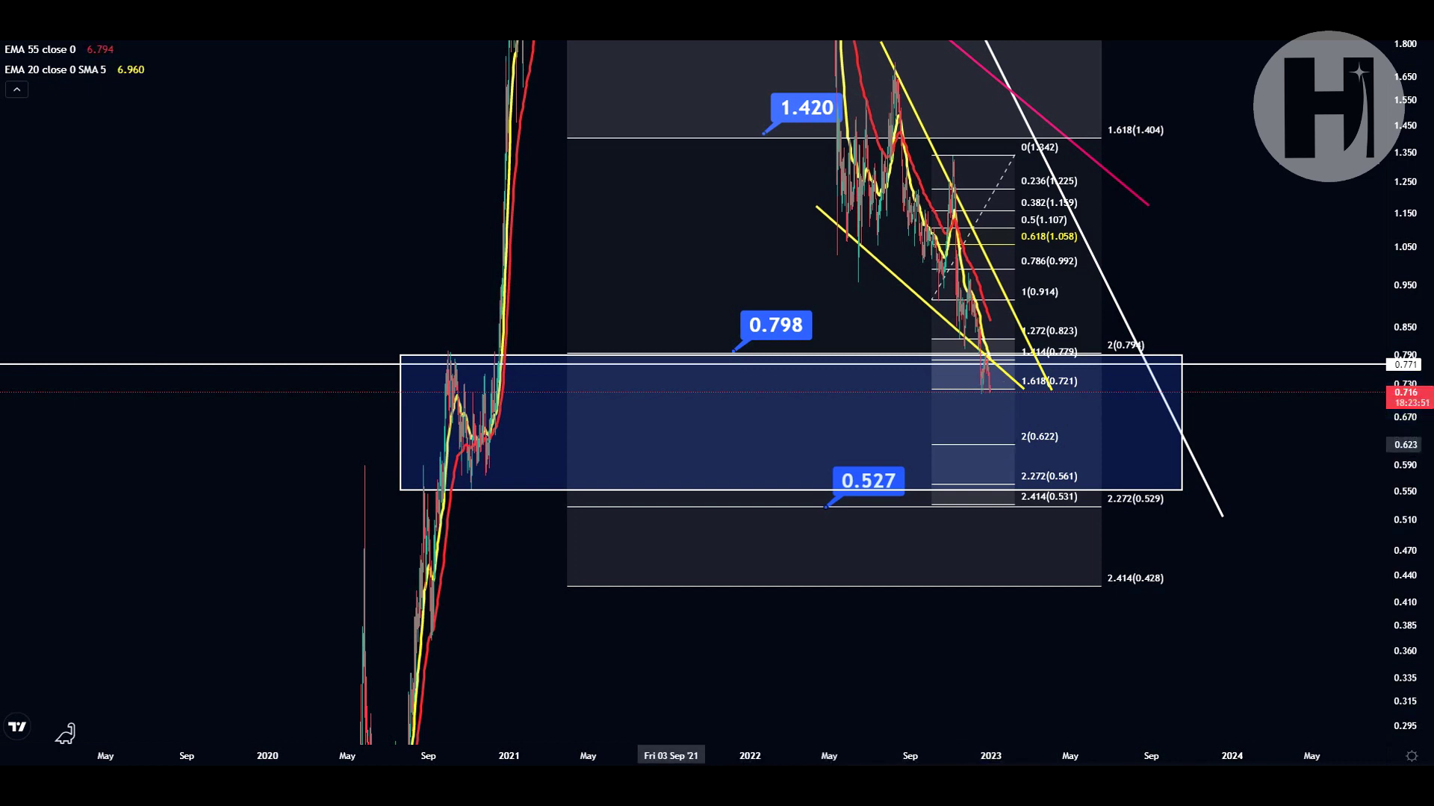
mouse_move(496, 453)
mouse_down()
mouse_move(465, 456)
mouse_move(451, 482)
mouse_move(487, 503)
mouse_up()
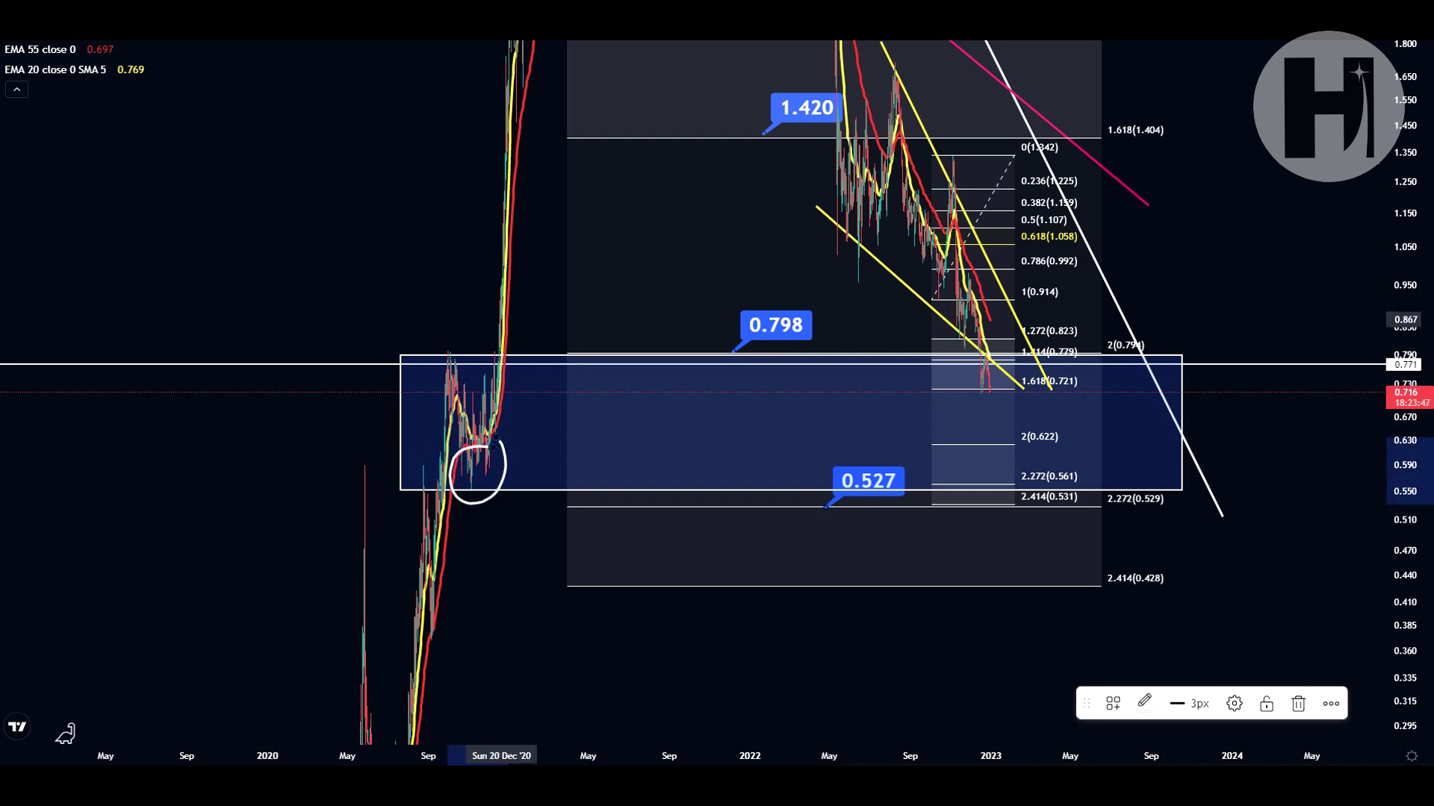
key(Delete)
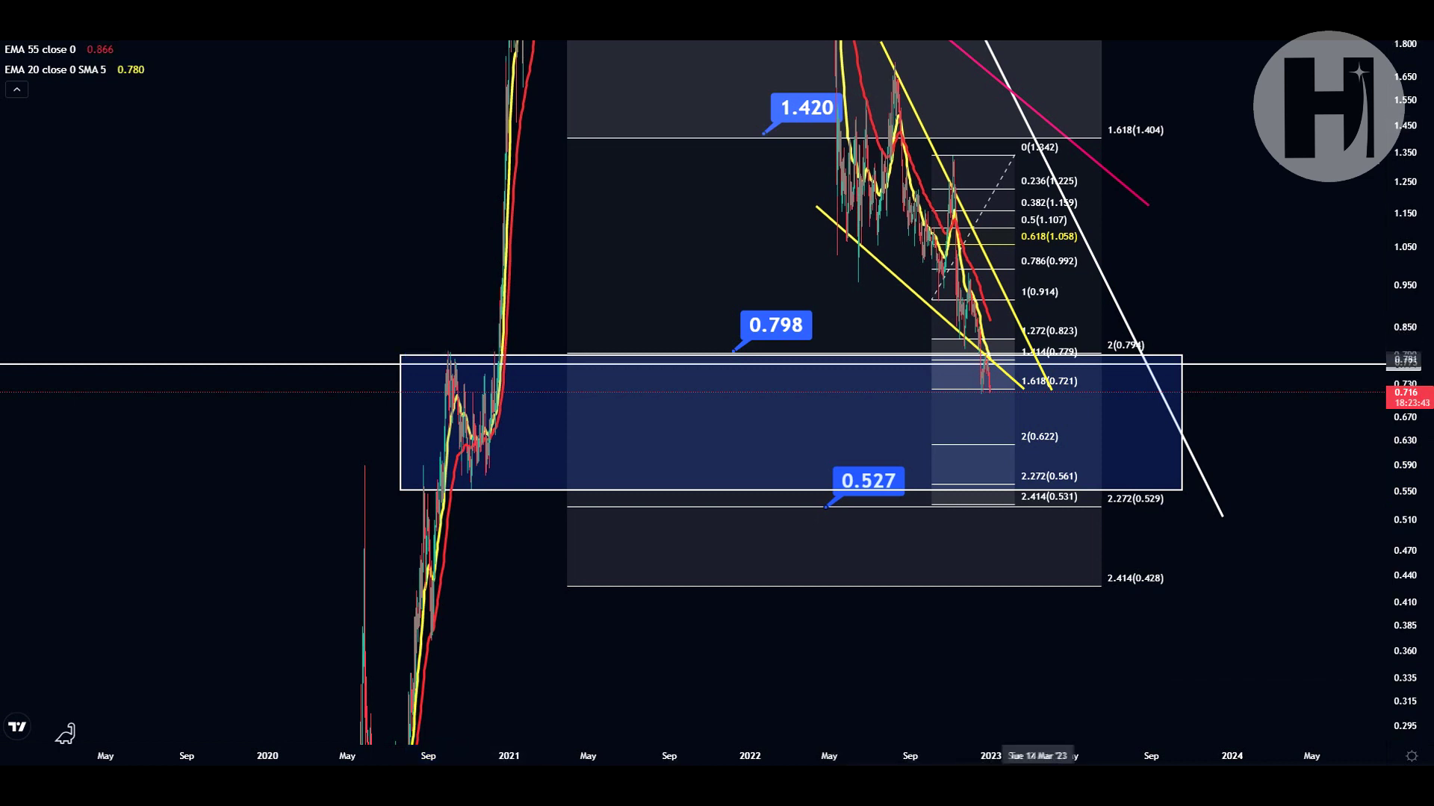
- Sketch a stepped price decline from about 0.77 toward the lower edge of the support rectangle, and delete the sketches
mouse_move(979, 355)
mouse_down()
mouse_move(983, 399)
mouse_move(997, 403)
mouse_up()
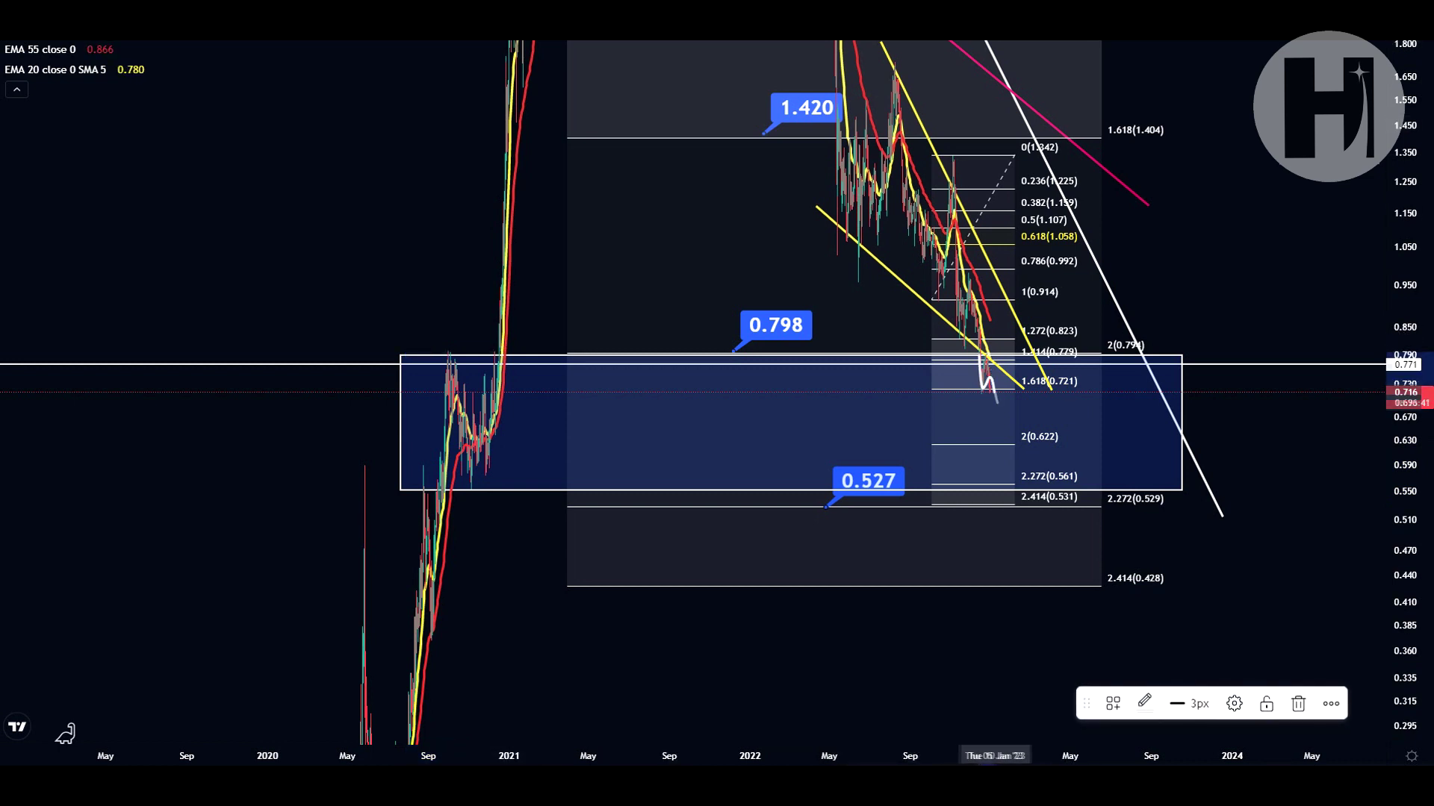
key(Delete)
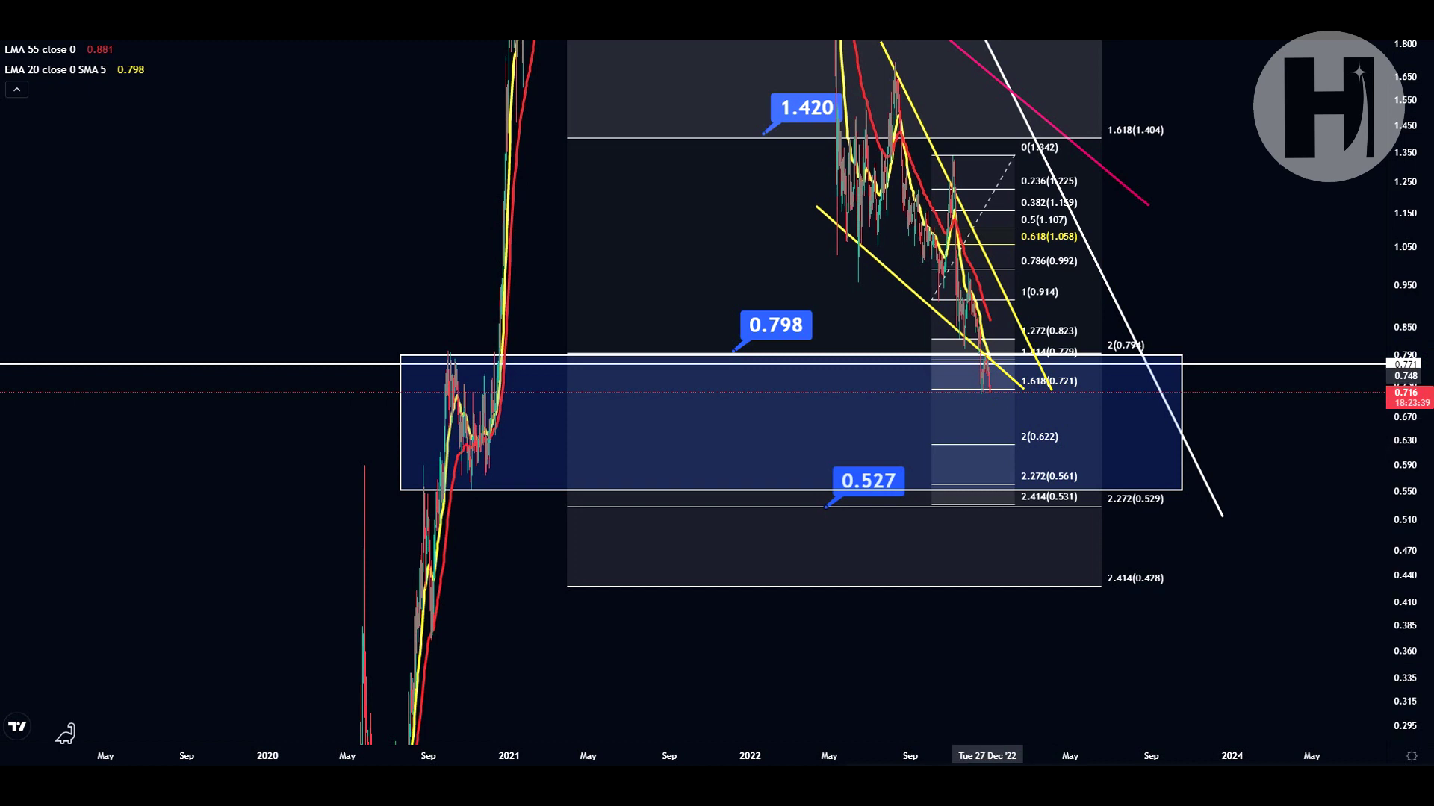
mouse_move(979, 366)
mouse_down()
mouse_move(998, 369)
mouse_move(1004, 424)
mouse_move(1031, 417)
mouse_move(1044, 469)
mouse_up()
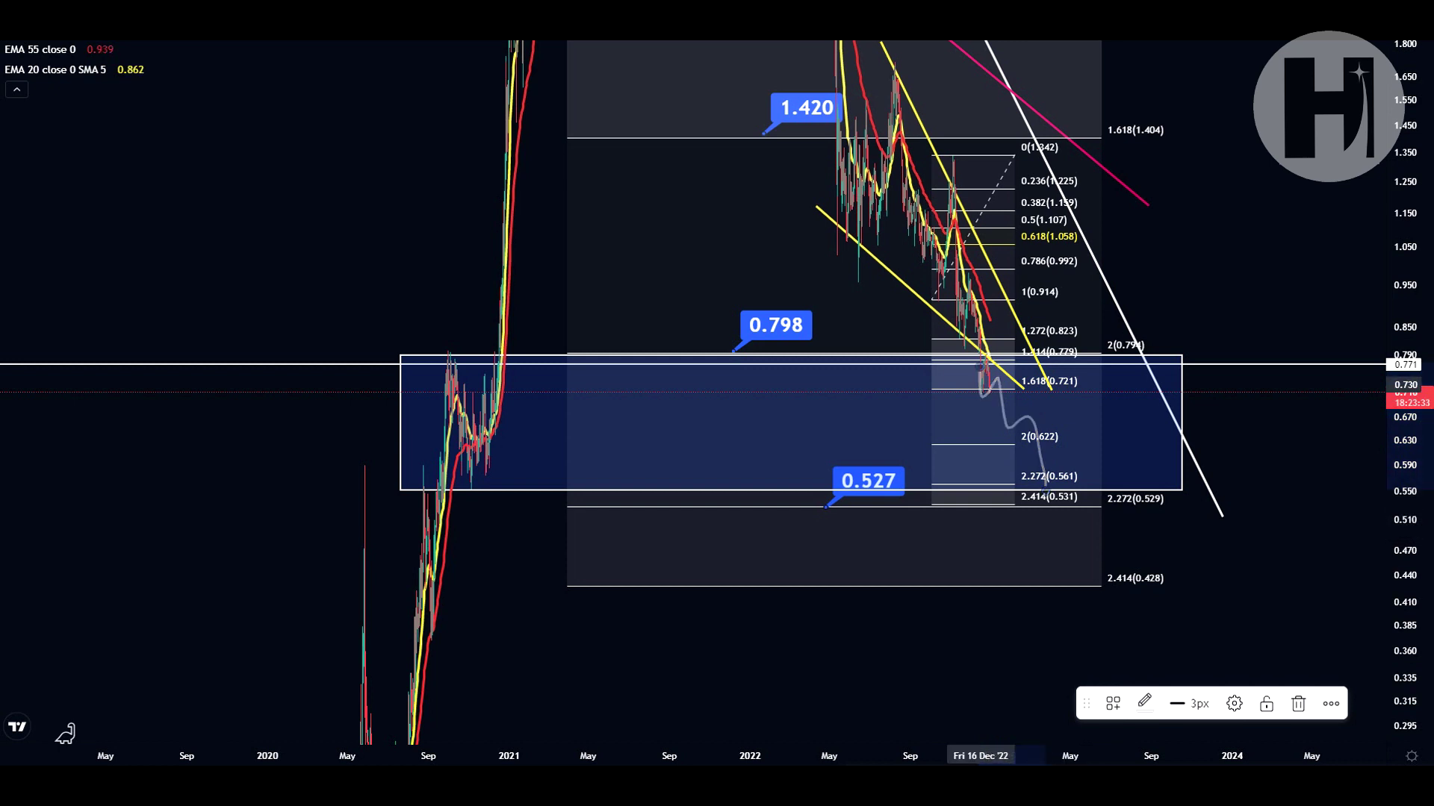
key(Delete)
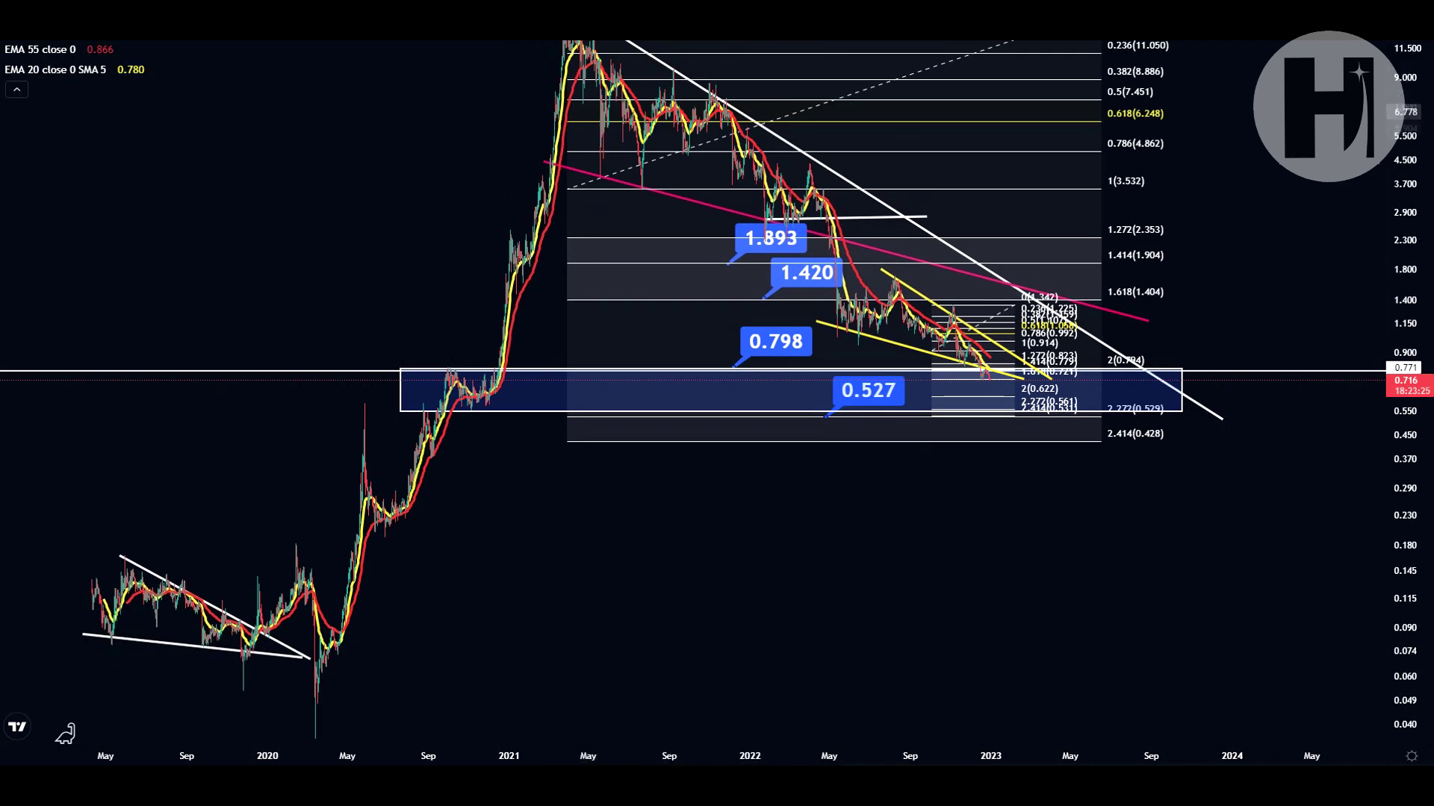
drag(1405, 128, 1406, 322)
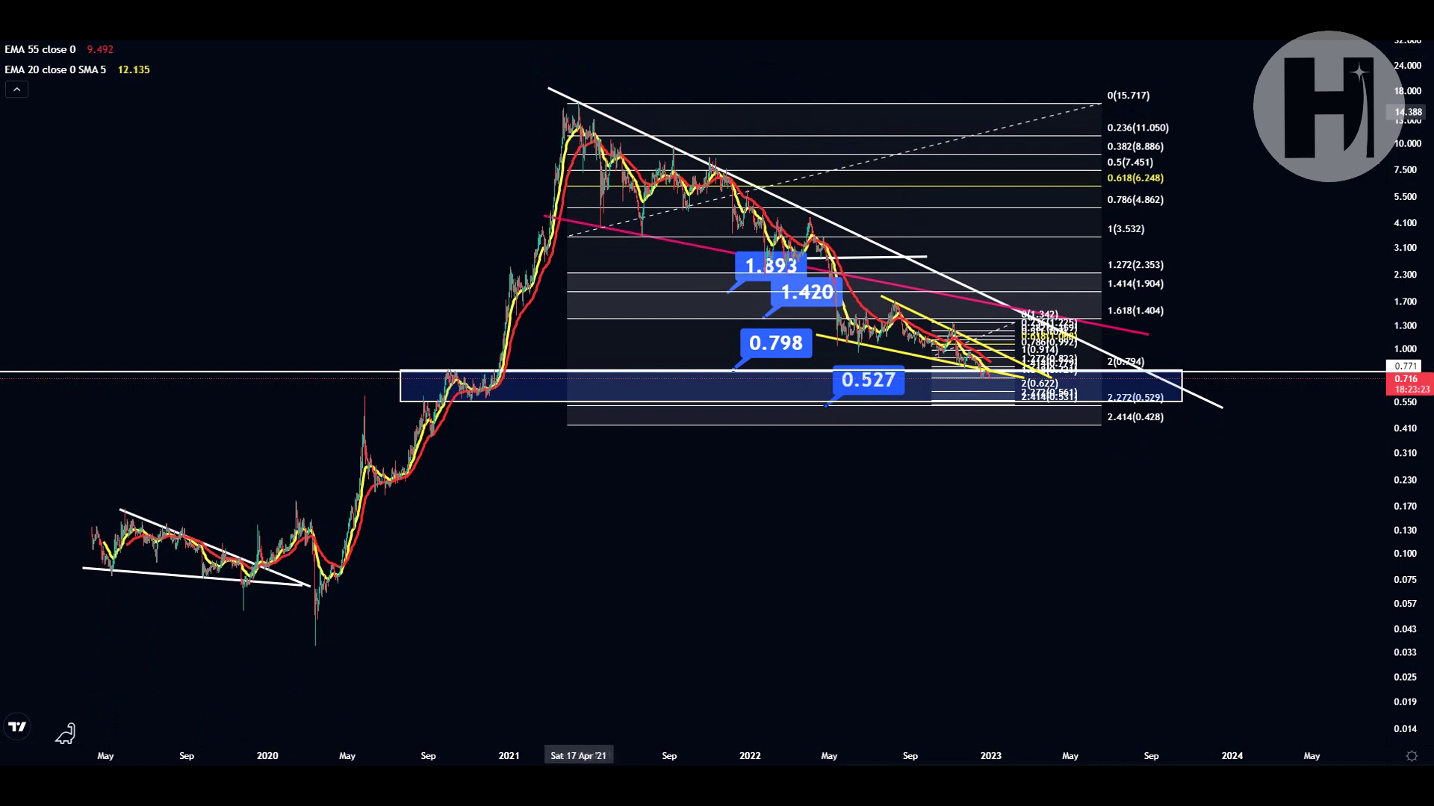
drag(1405, 556, 1406, 53)
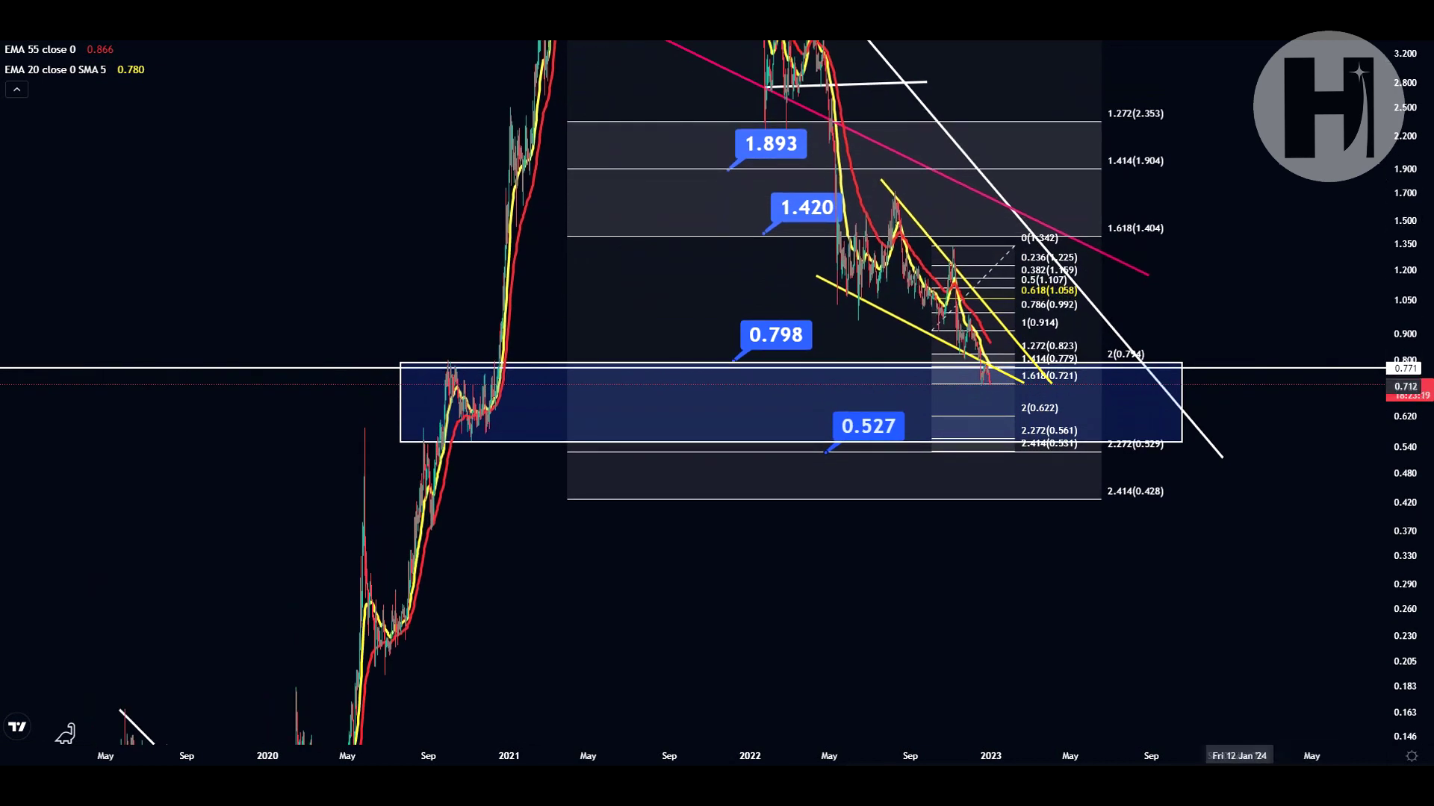
drag(1405, 470, 1407, 418)
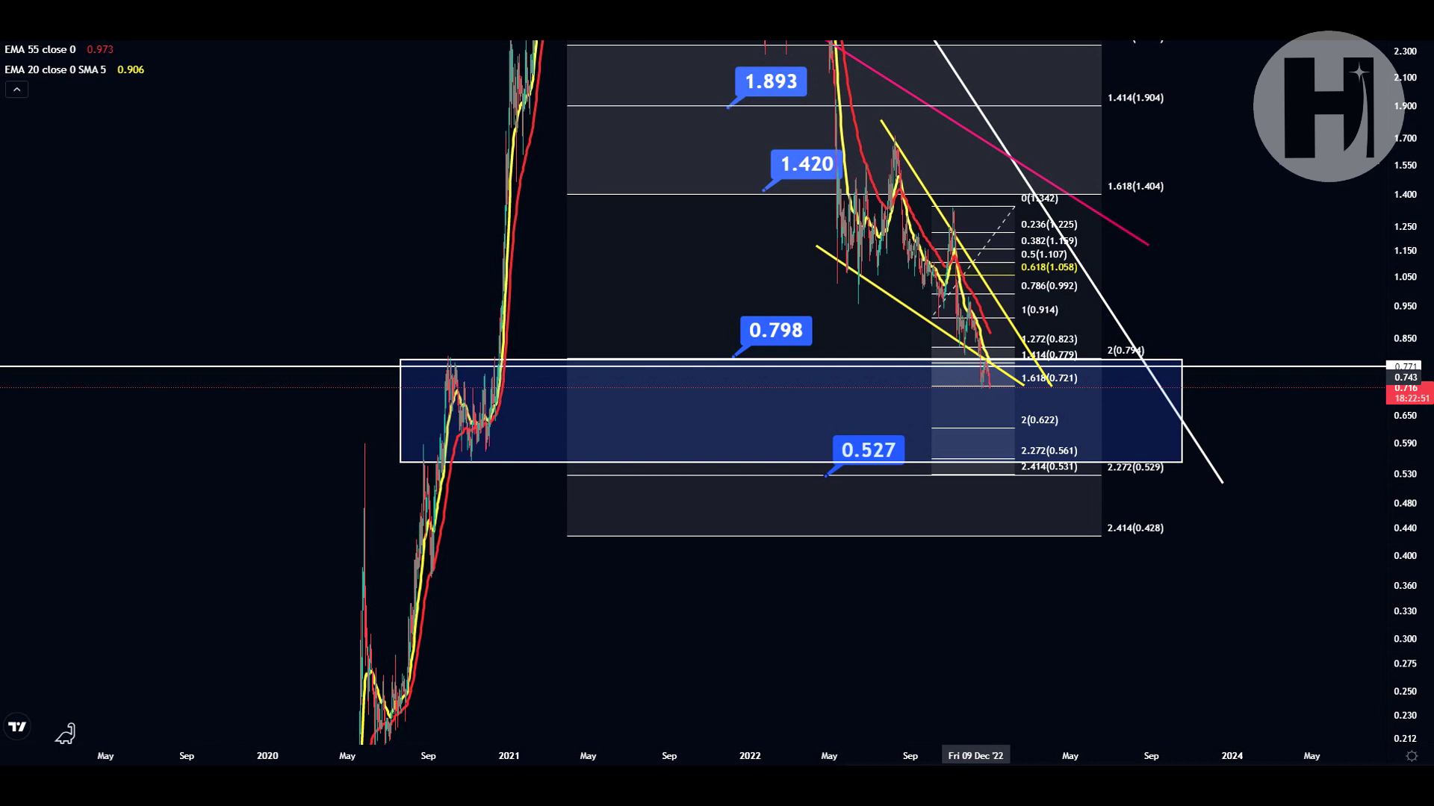
- Sketch a projected decline from about 0.74 toward 0.30, circle the 0.527 label and the 2.272 (0.529) level, and delete the drawings
mouse_move(978, 375)
mouse_down()
mouse_move(1027, 427)
mouse_move(1034, 476)
mouse_move(1032, 446)
mouse_move(1009, 493)
mouse_move(1071, 433)
mouse_move(1086, 448)
mouse_move(1124, 647)
mouse_up()
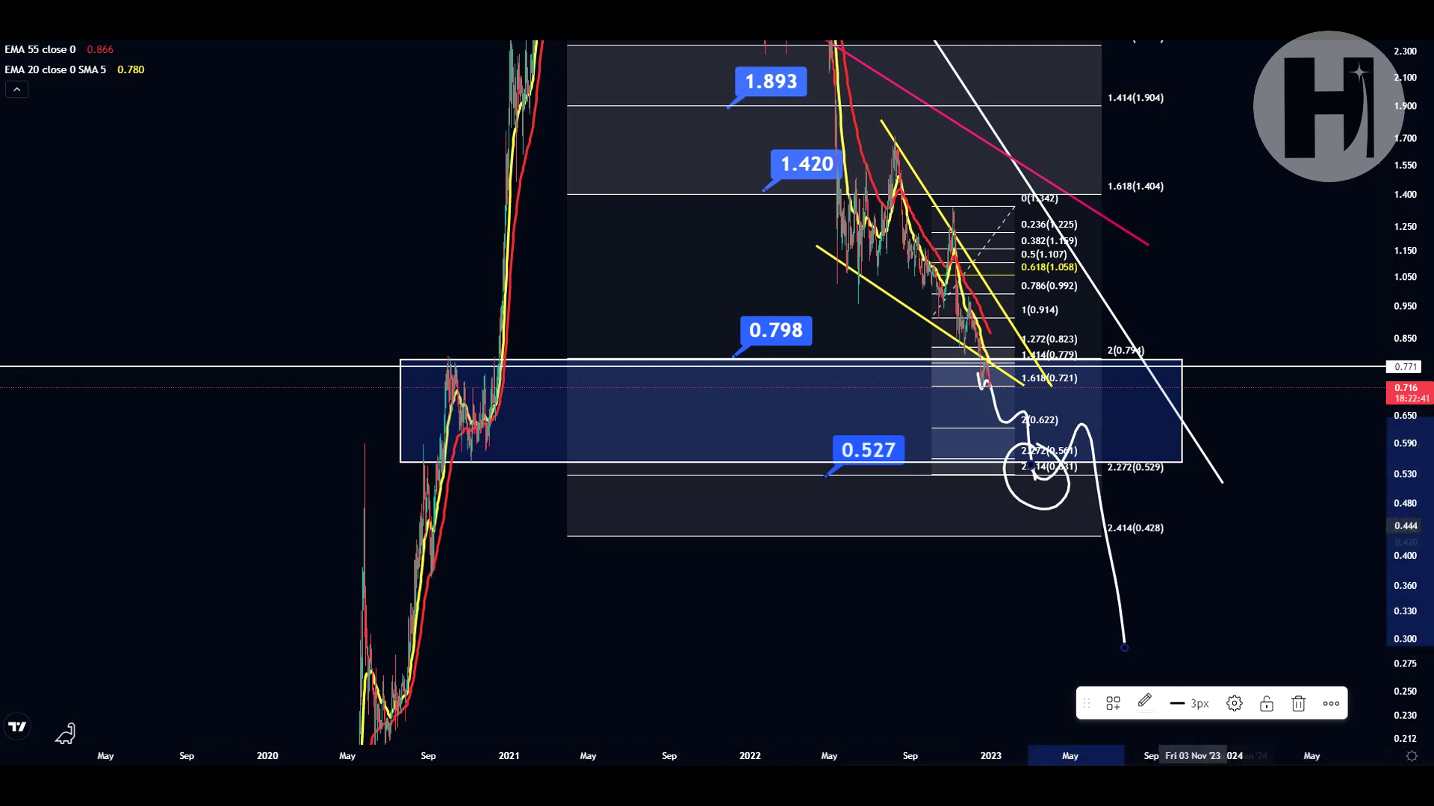
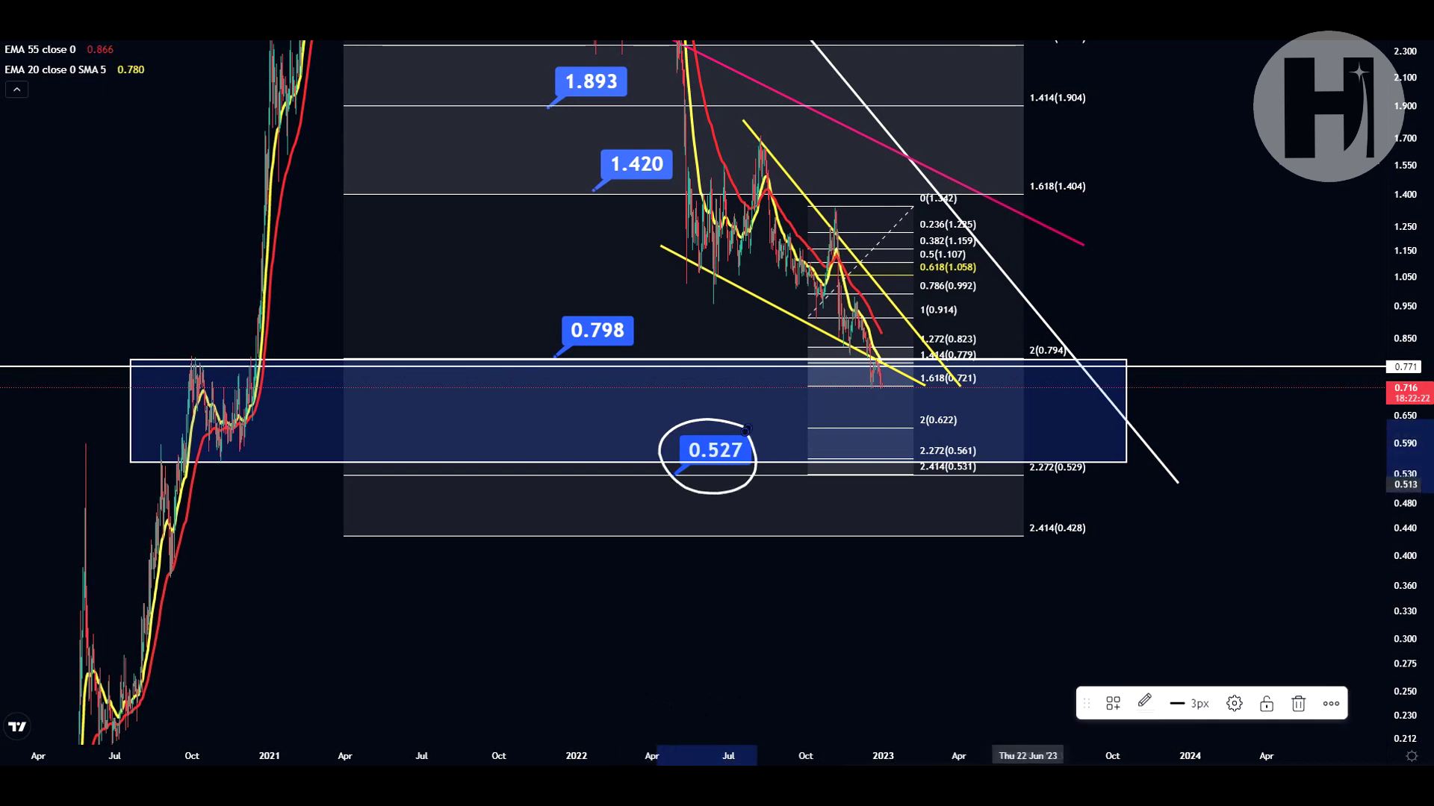
mouse_move(1089, 457)
mouse_down()
mouse_move(1010, 479)
mouse_move(1092, 478)
mouse_move(1087, 453)
mouse_up()
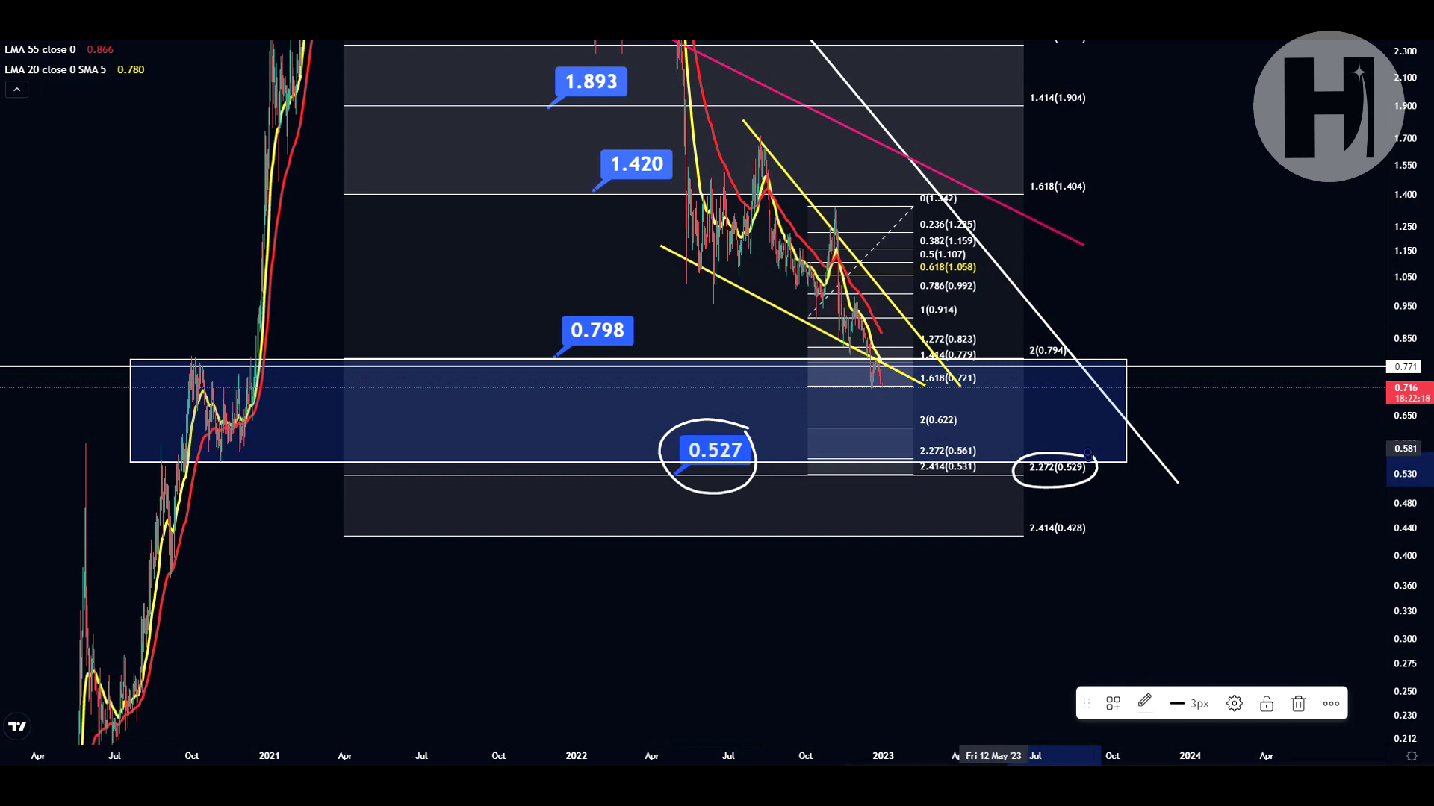
key(Delete)
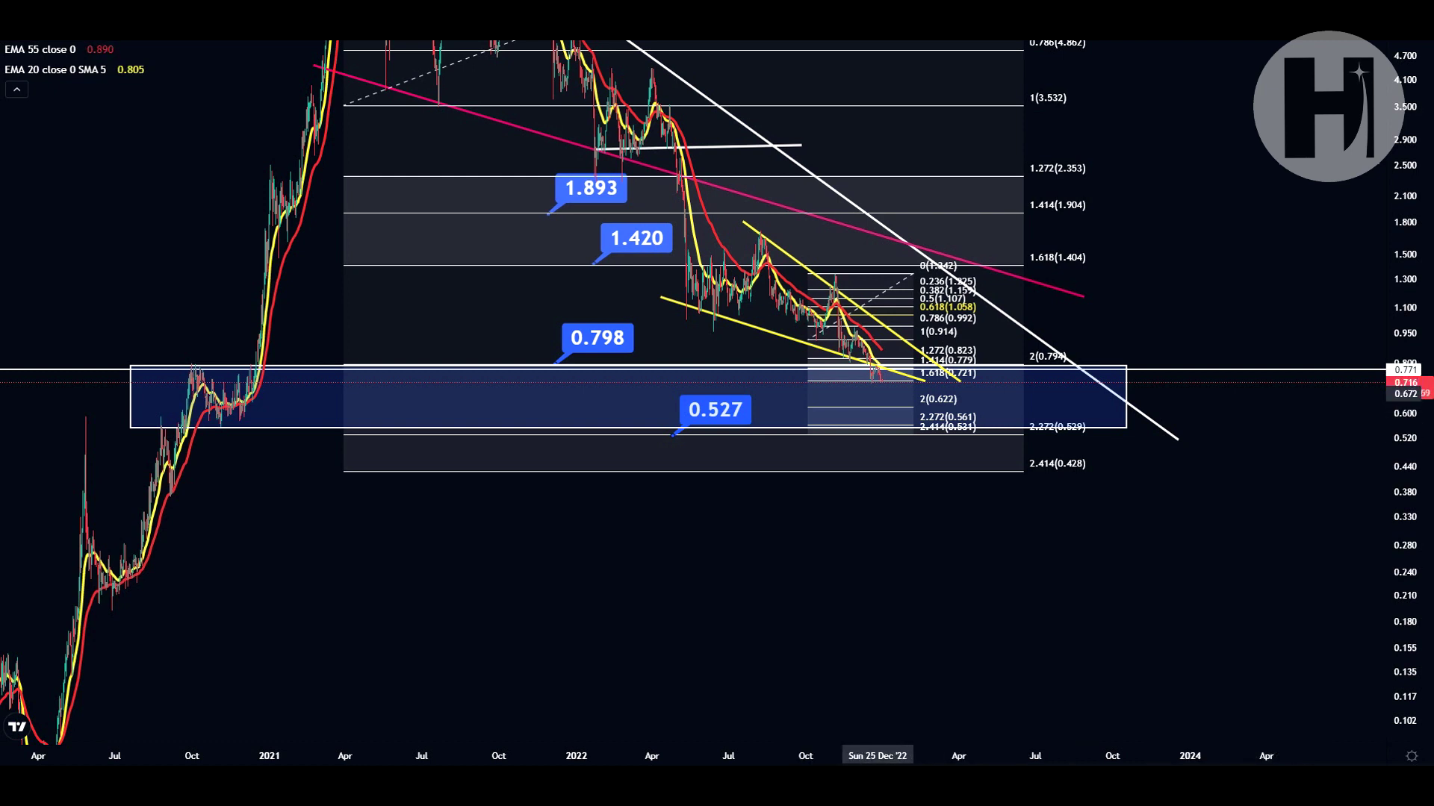
- Brush two short horizontal marks at about 0.57, just above the support rectangle's lower edge beside the 0.527 label
drag(1404, 568, 1404, 259)
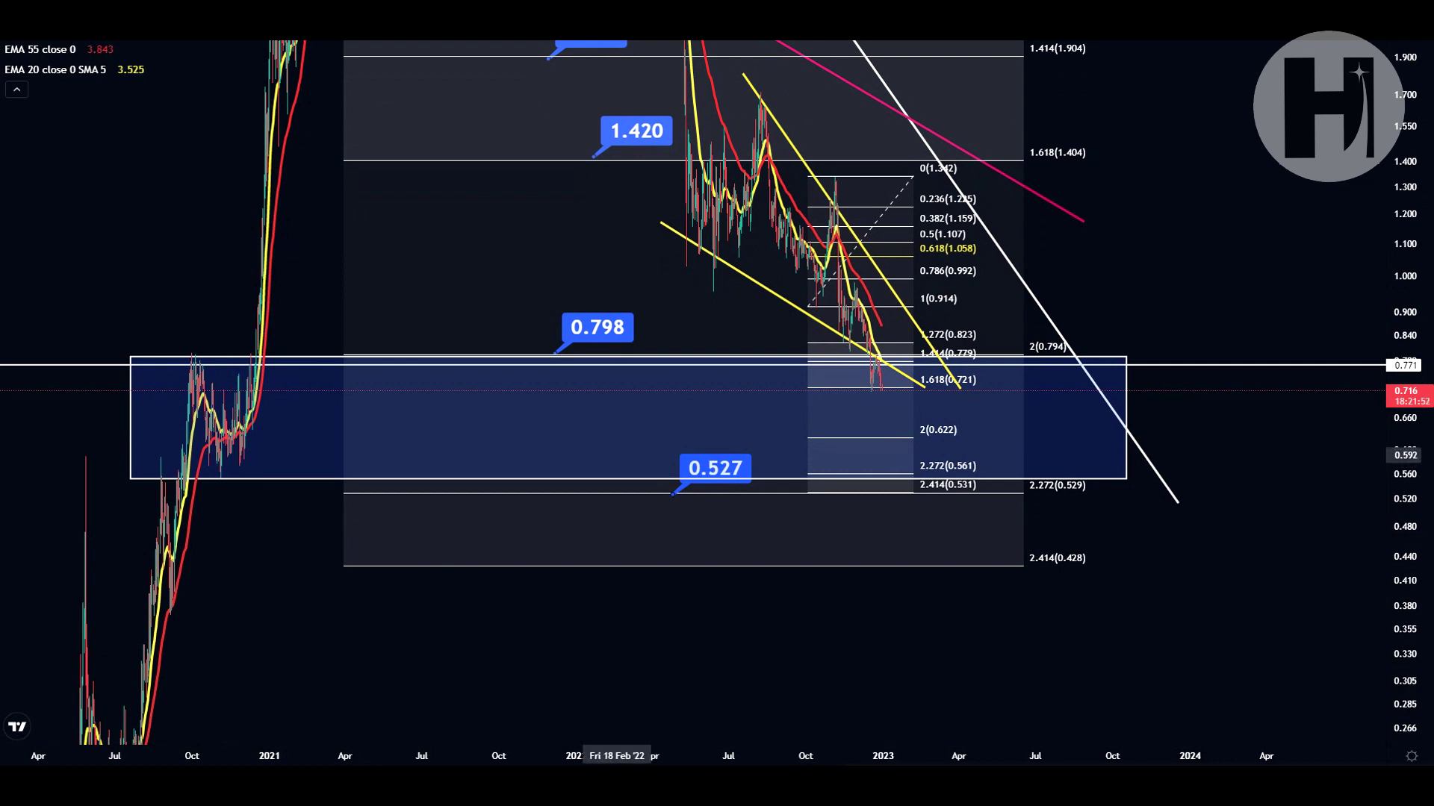
drag(598, 469, 647, 468)
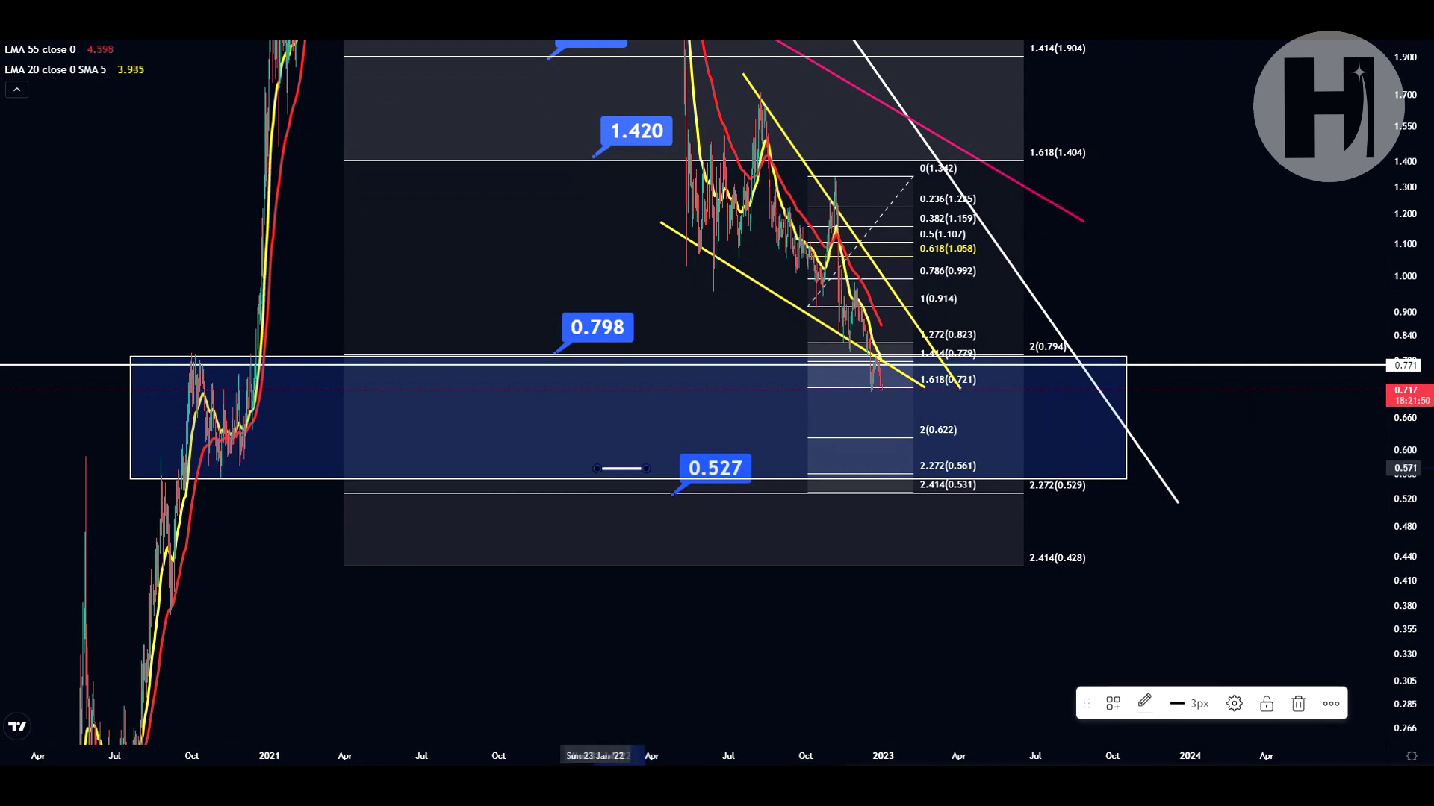
drag(537, 468, 591, 467)
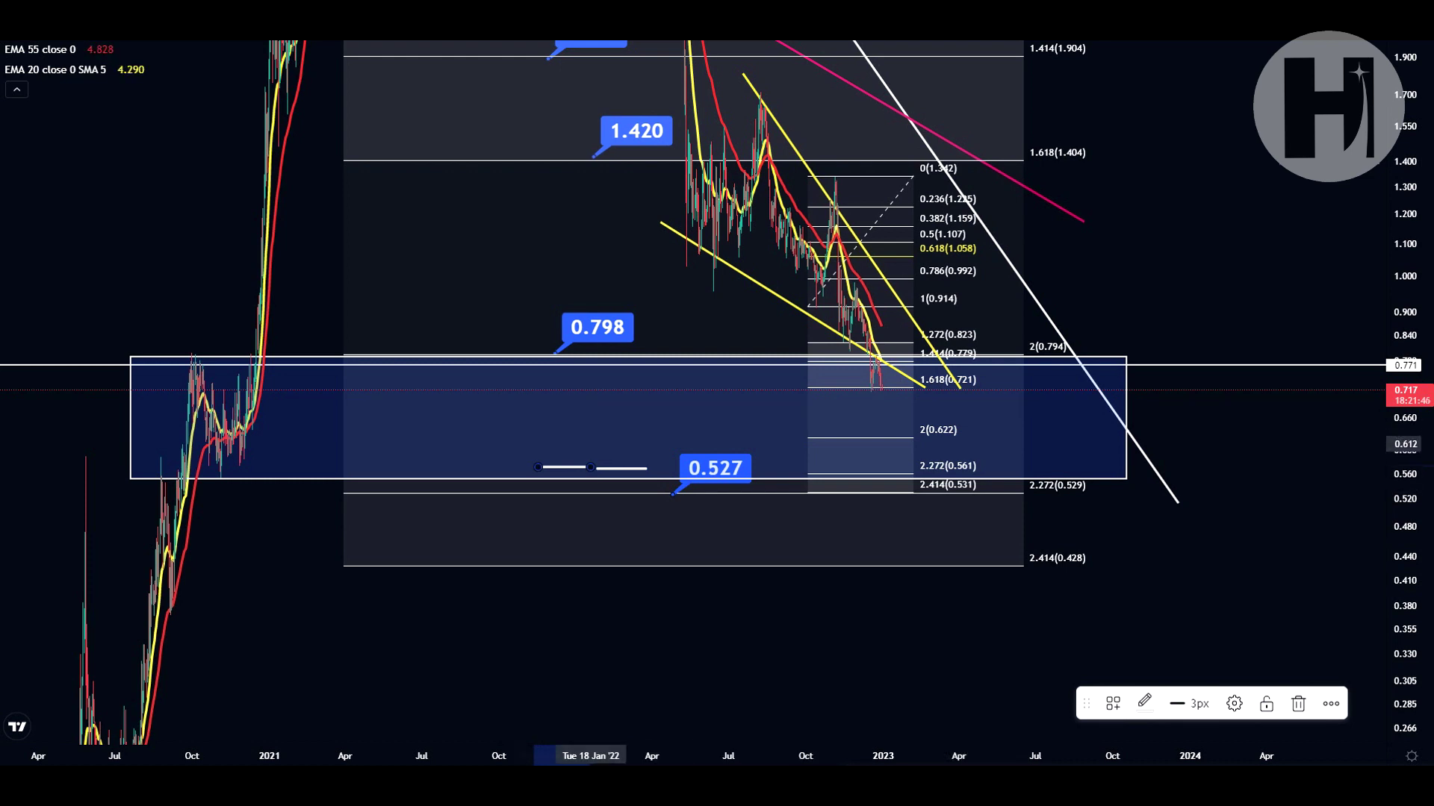
- Sketch a V-shaped rebound from the short marks to about 0.80 and beyond, circle its low, and undo all the sketches
mouse_move(533, 405)
mouse_down()
mouse_move(558, 468)
mouse_move(640, 349)
mouse_up()
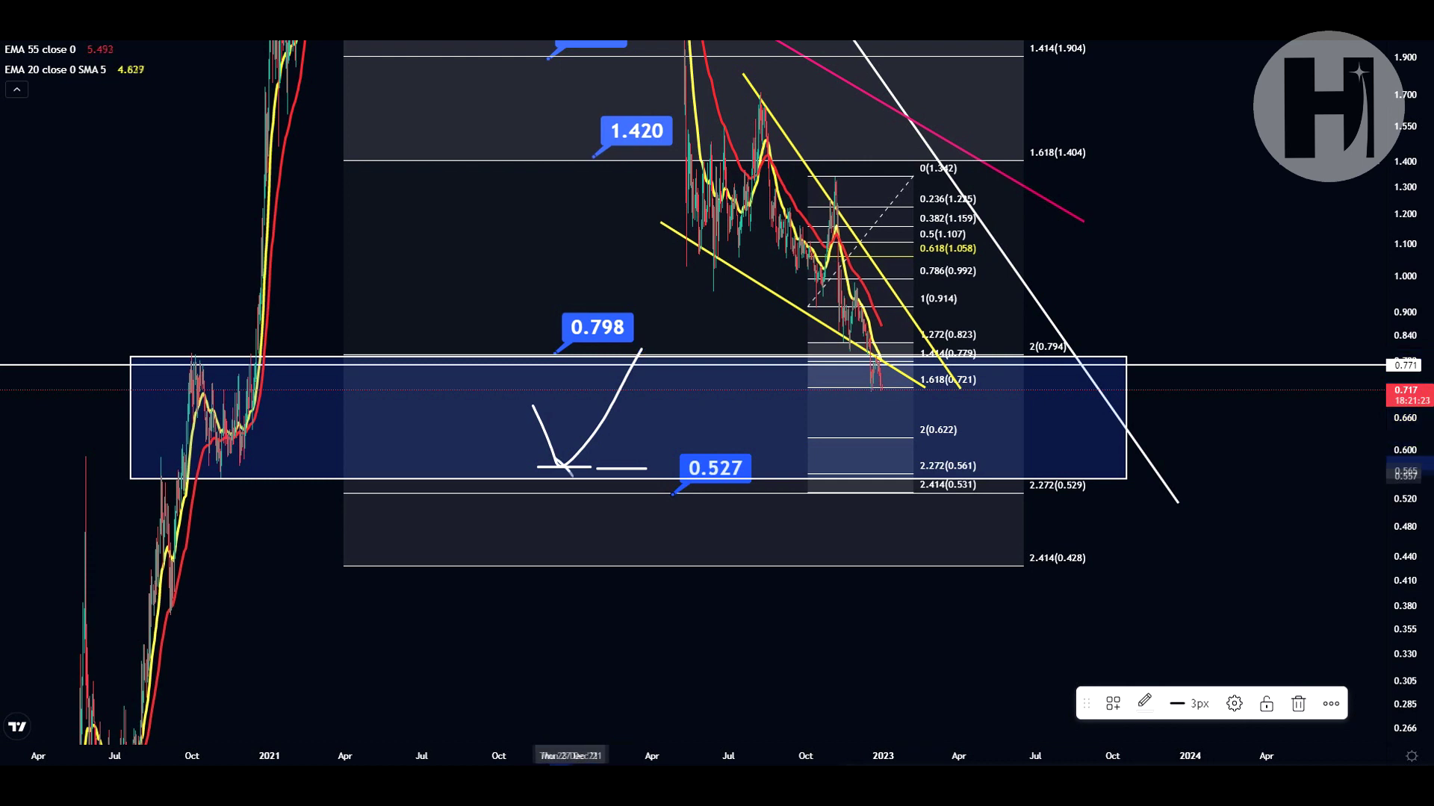
drag(573, 476, 640, 354)
mouse_move(565, 450)
mouse_down()
mouse_move(545, 478)
mouse_move(571, 494)
mouse_move(577, 446)
mouse_up()
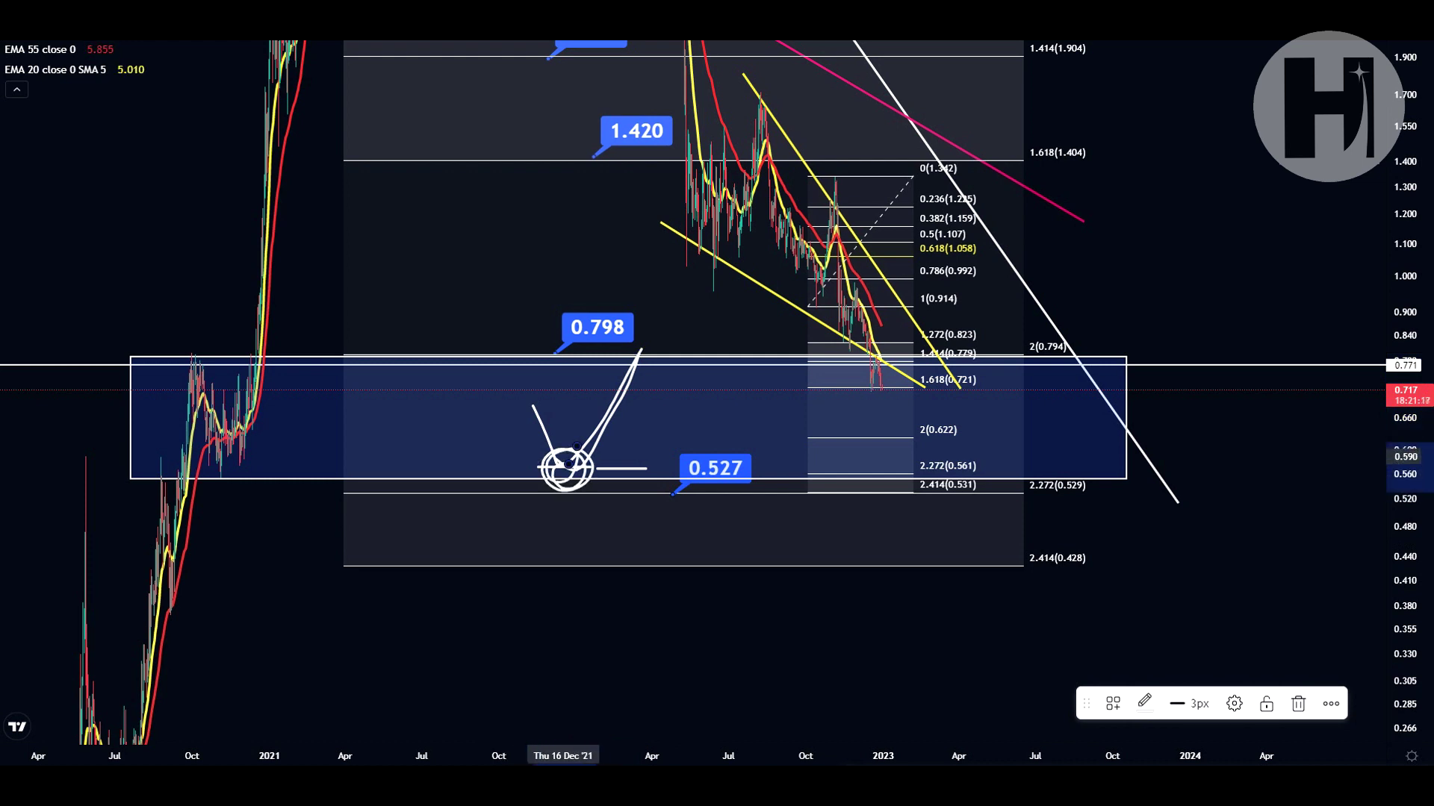
mouse_move(646, 345)
mouse_down()
mouse_move(605, 376)
mouse_move(625, 327)
mouse_move(605, 357)
mouse_move(634, 375)
mouse_move(762, 272)
mouse_move(774, 240)
mouse_up()
key(ctrl+z)
key(ctrl+z)
key(ctrl+z)
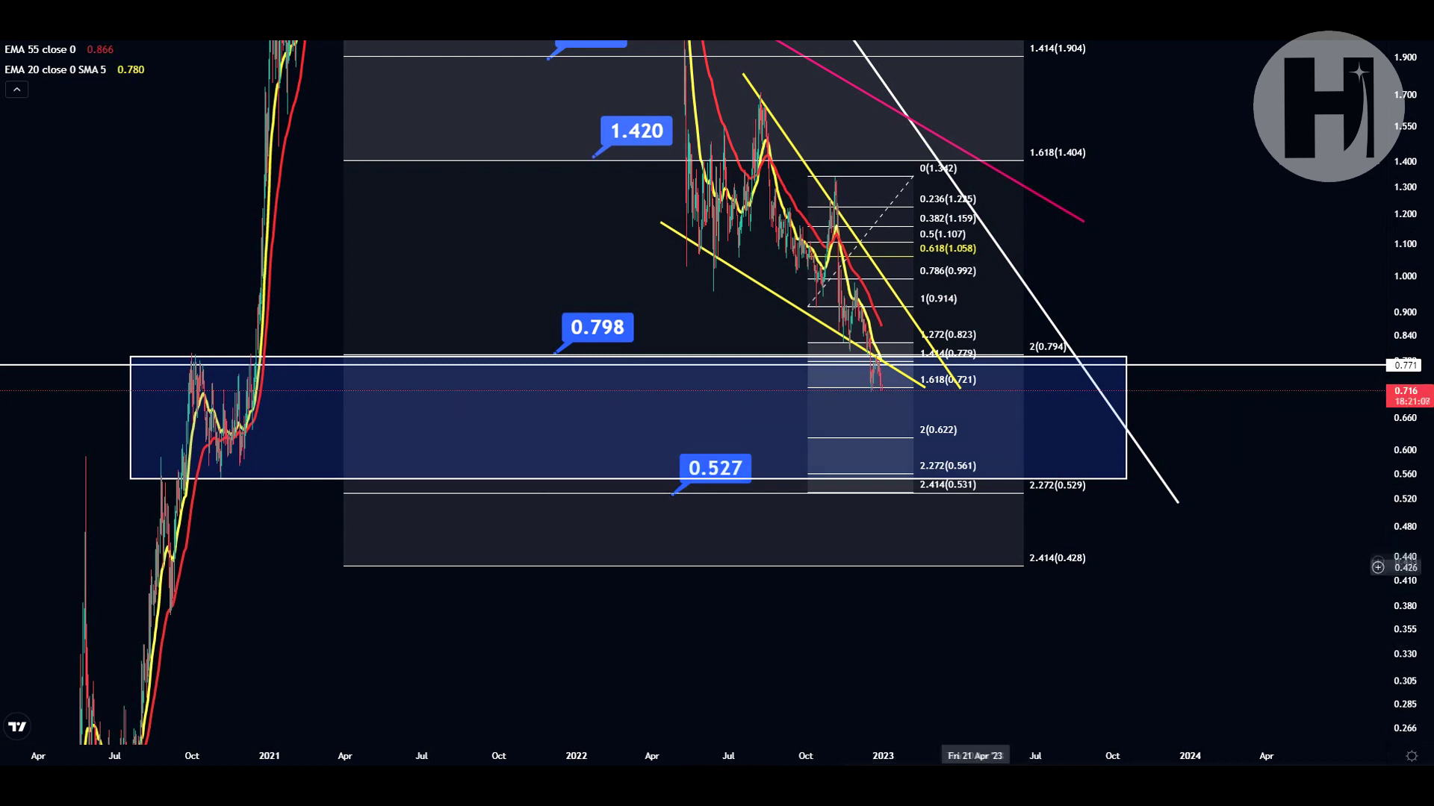
- Circle the late-December 2022 retest of the lower yellow wedge line near 0.79, and undo the circle
scroll(881, 403, up, 5)
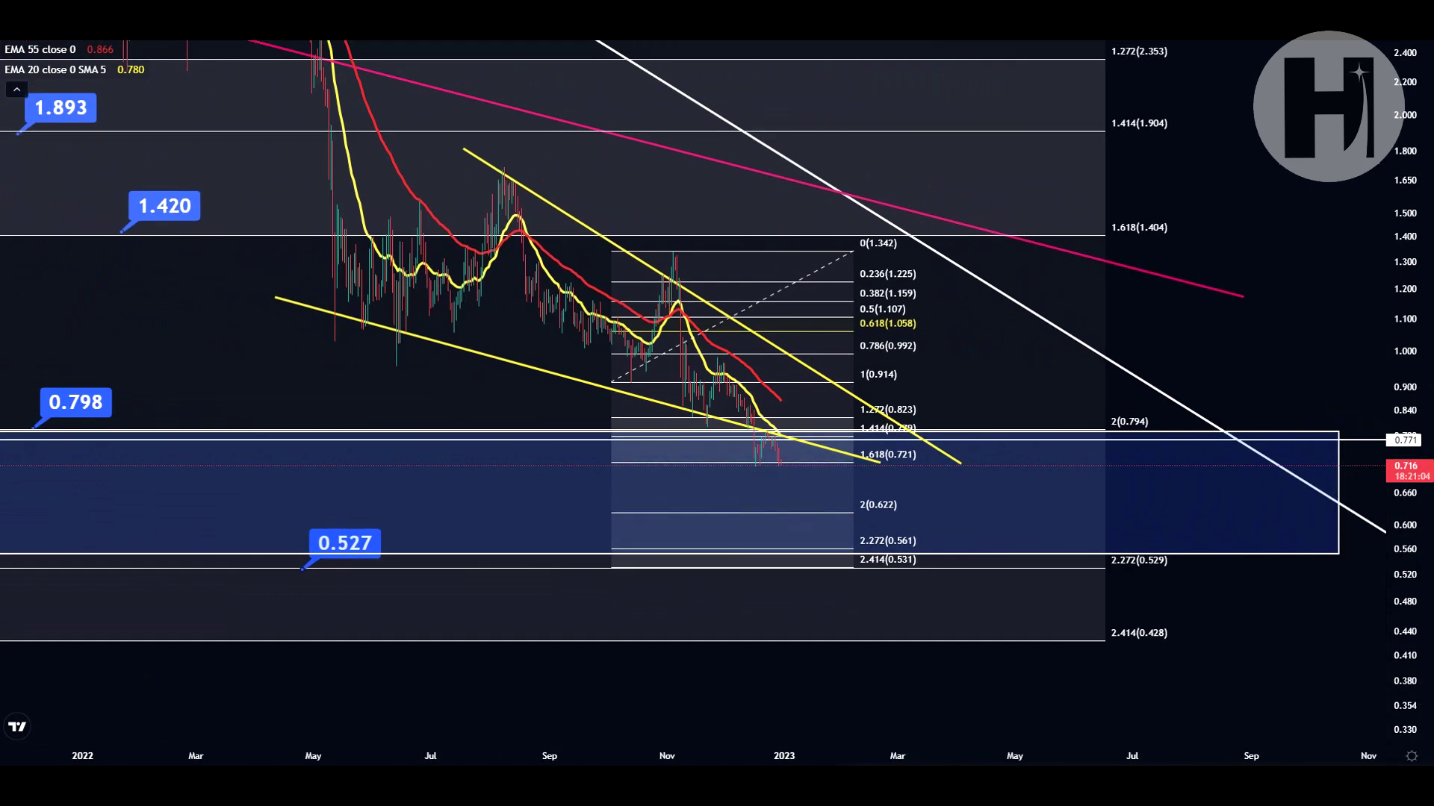
drag(1405, 538, 1405, 336)
drag(1003, 357, 1069, 453)
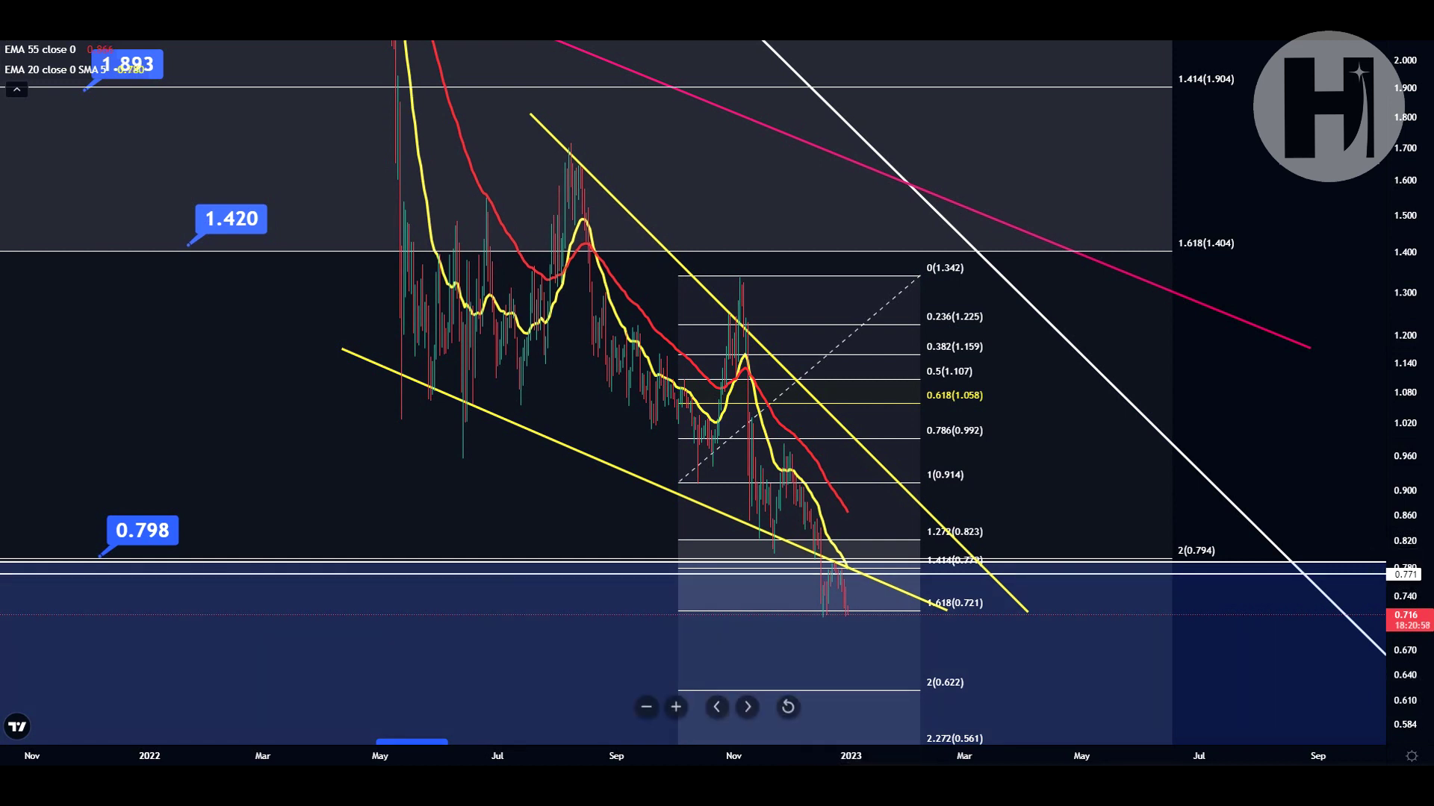
scroll(692, 573, up, 3)
drag(792, 663, 1168, 421)
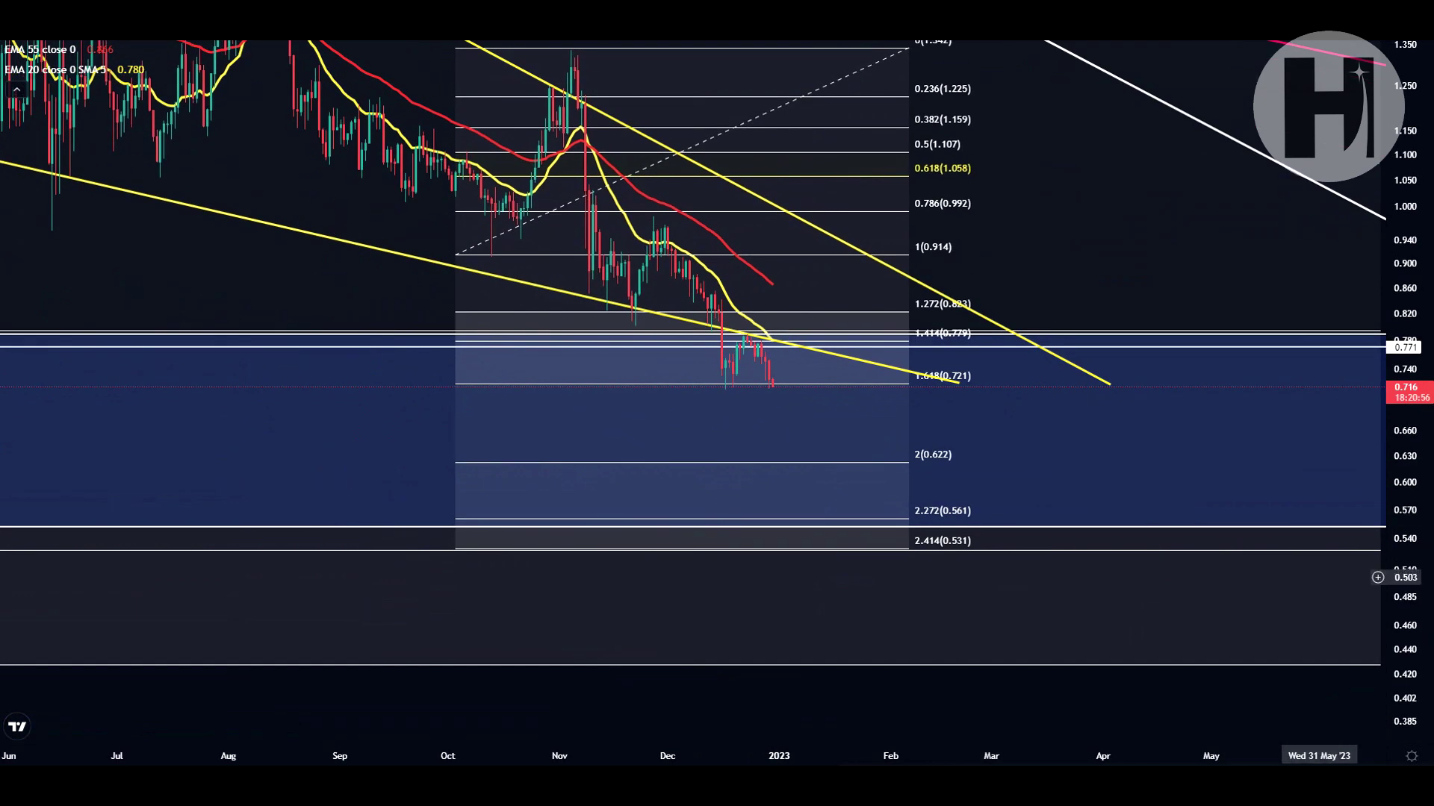
drag(1404, 578, 1404, 254)
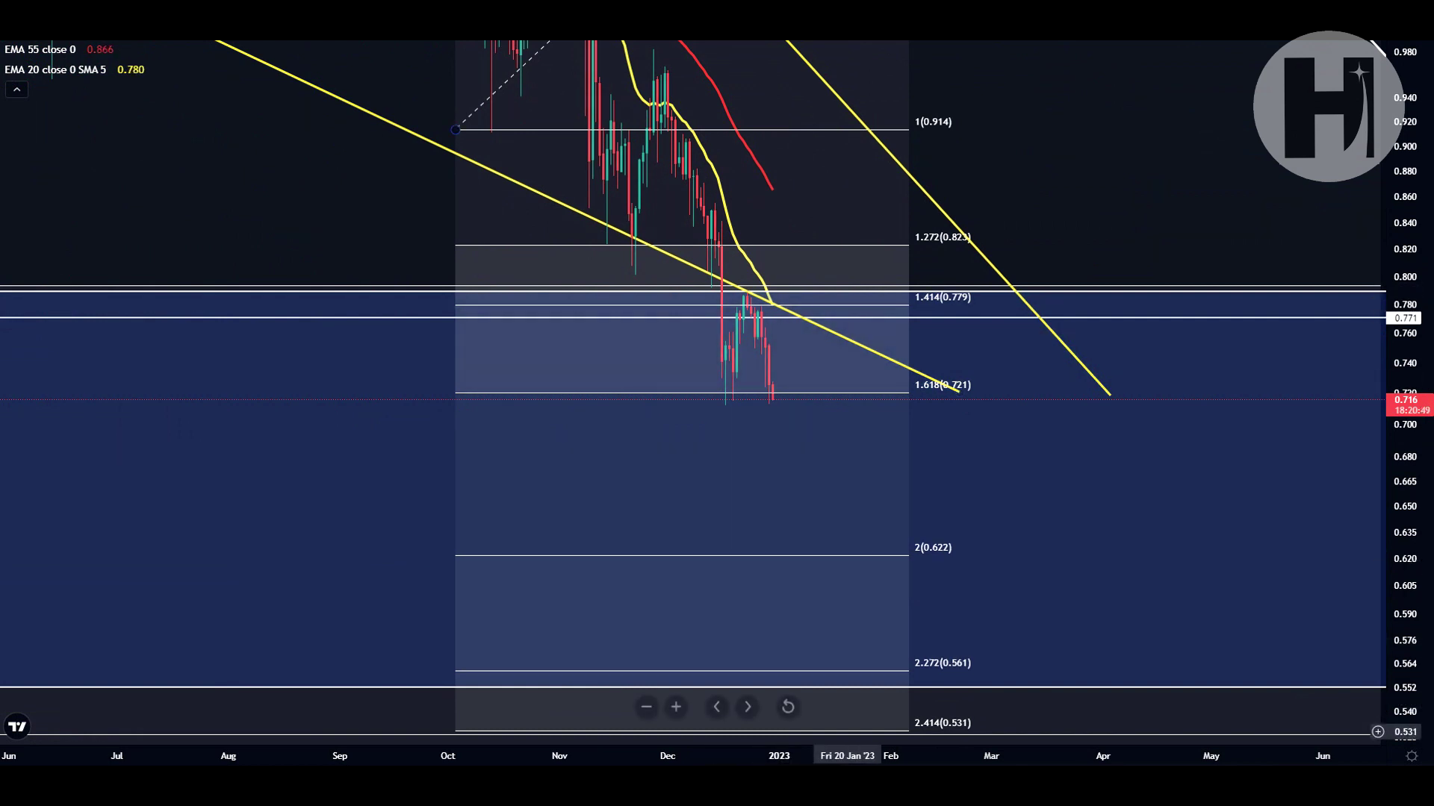
mouse_move(748, 284)
mouse_down()
mouse_move(734, 294)
mouse_move(751, 280)
mouse_up()
key(ctrl+z)
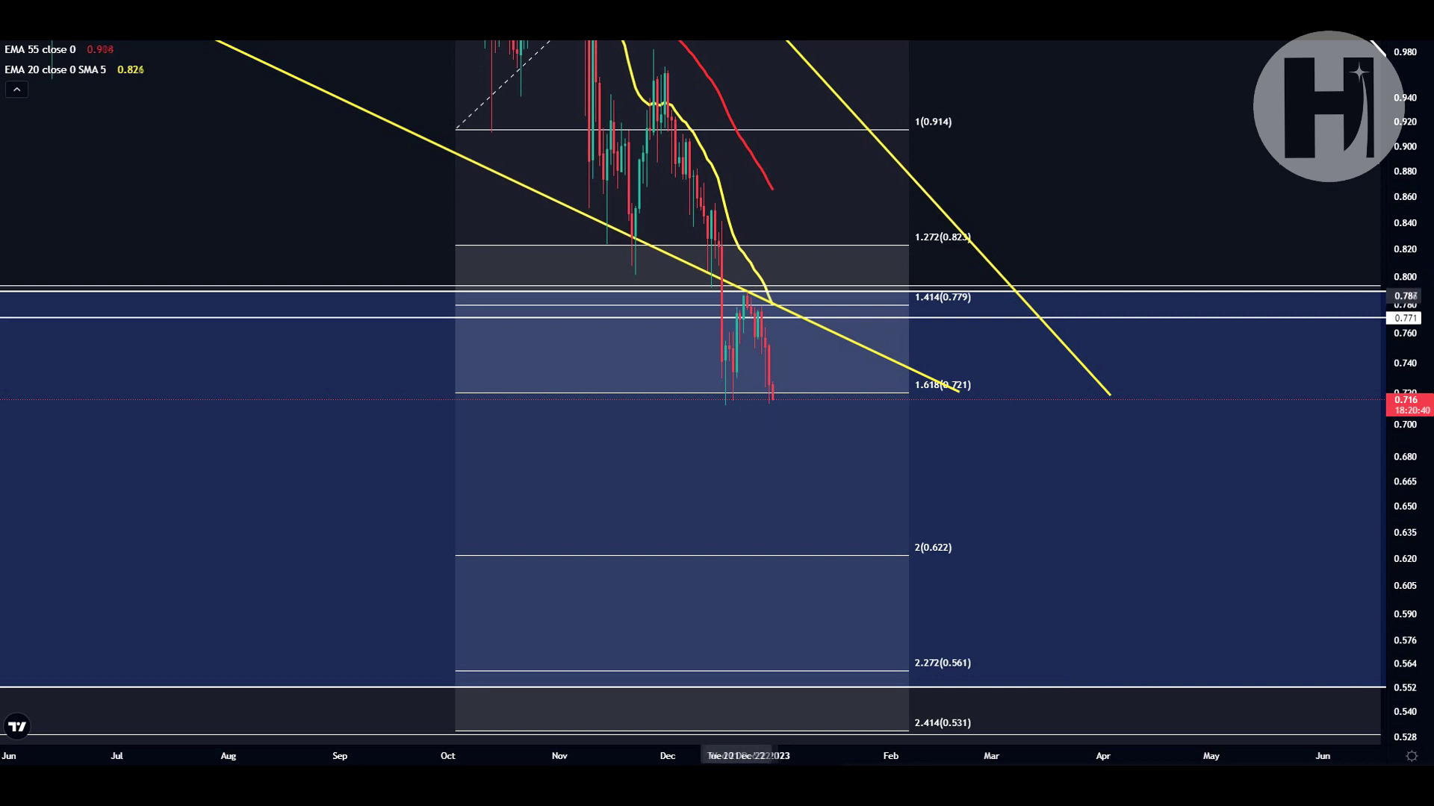
- Circle the rejection at the lower yellow wedge line twice more, trace the drop that follows it, and undo the drawings
drag(747, 286, 739, 277)
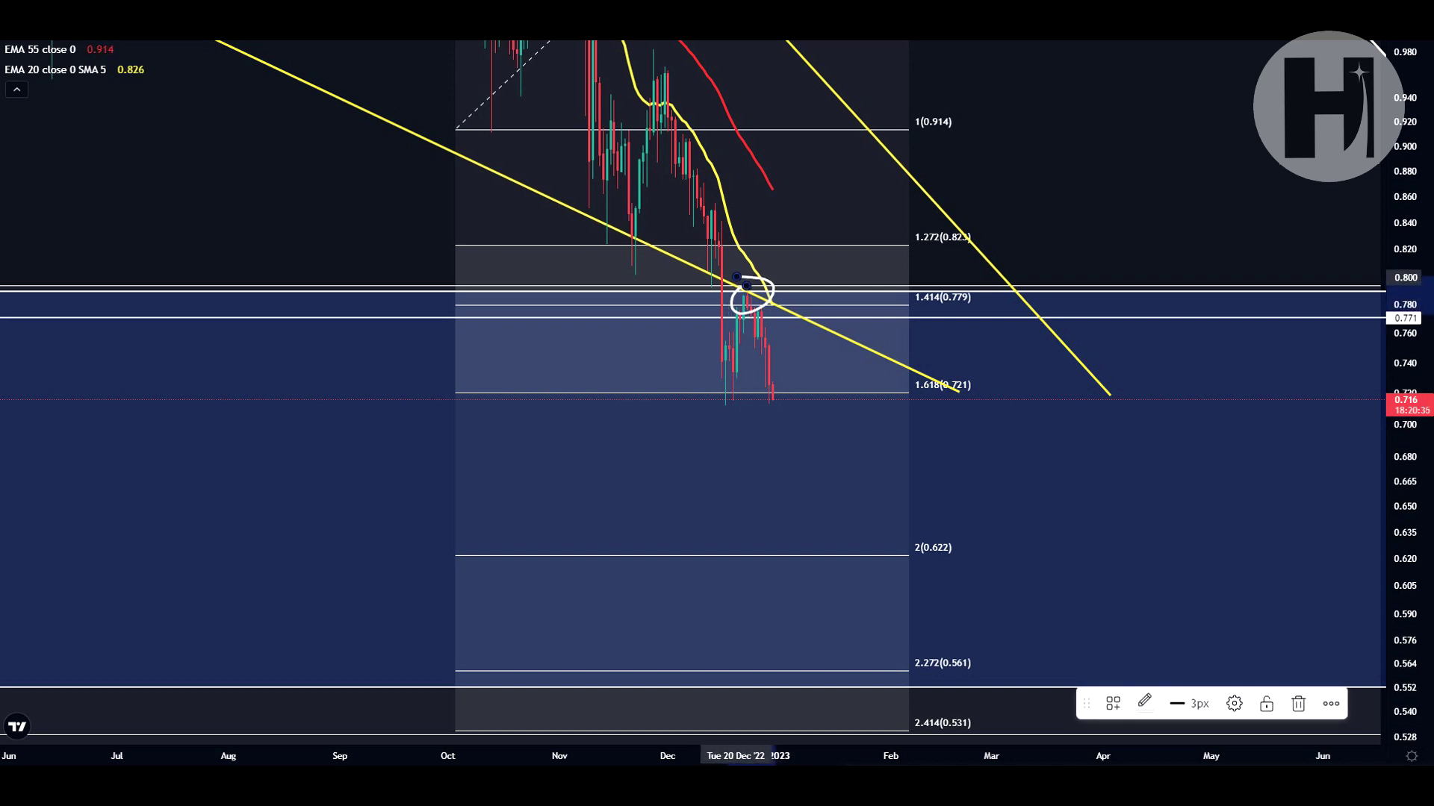
drag(743, 299, 762, 379)
key(ctrl+z)
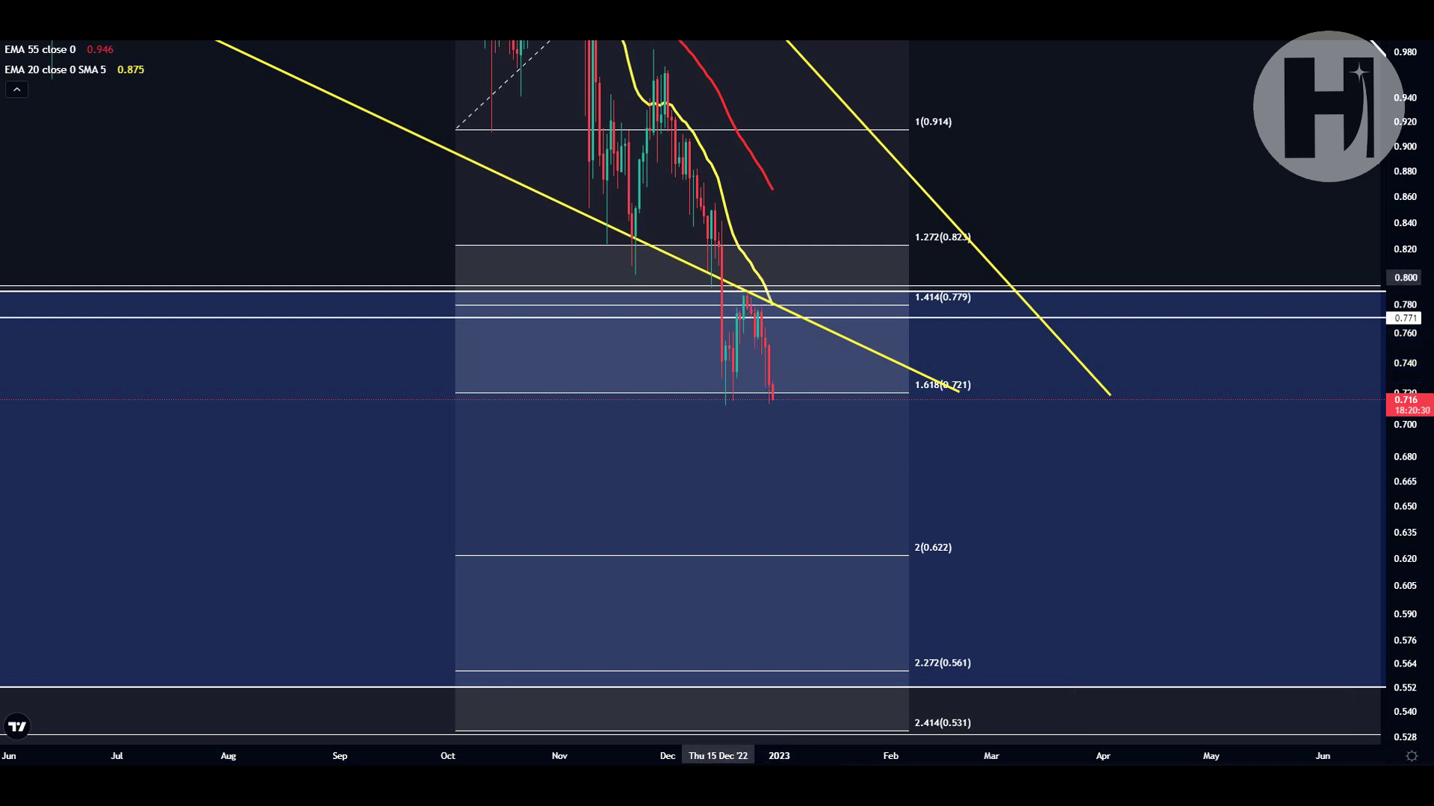
drag(745, 280, 738, 308)
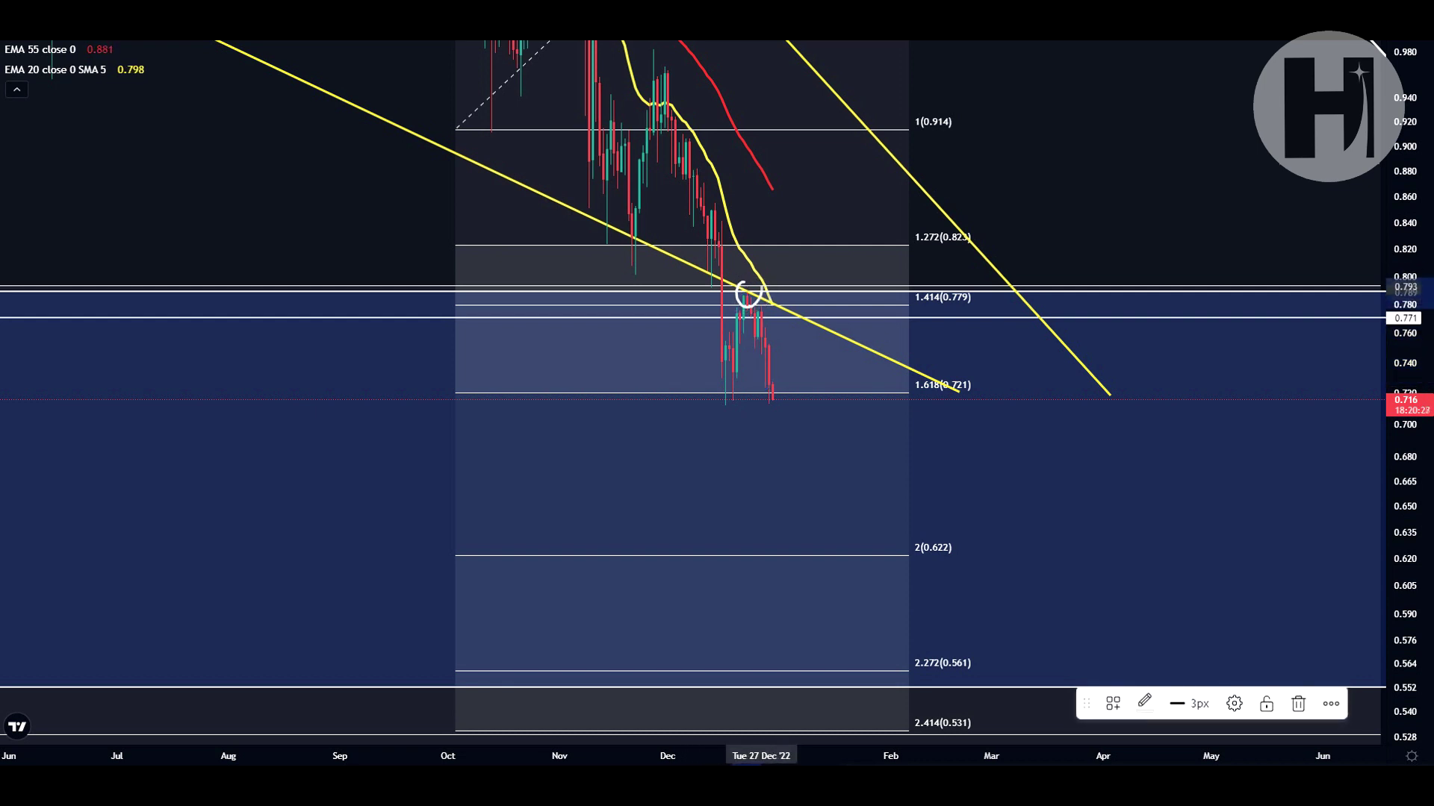
key(ctrl+z)
- Trace the December 2022 drop, bounce to about 0.79 and fall back to the 1.618 (0.721) level, undoing each sketch
mouse_move(722, 339)
mouse_down()
mouse_move(730, 382)
mouse_move(744, 308)
mouse_up()
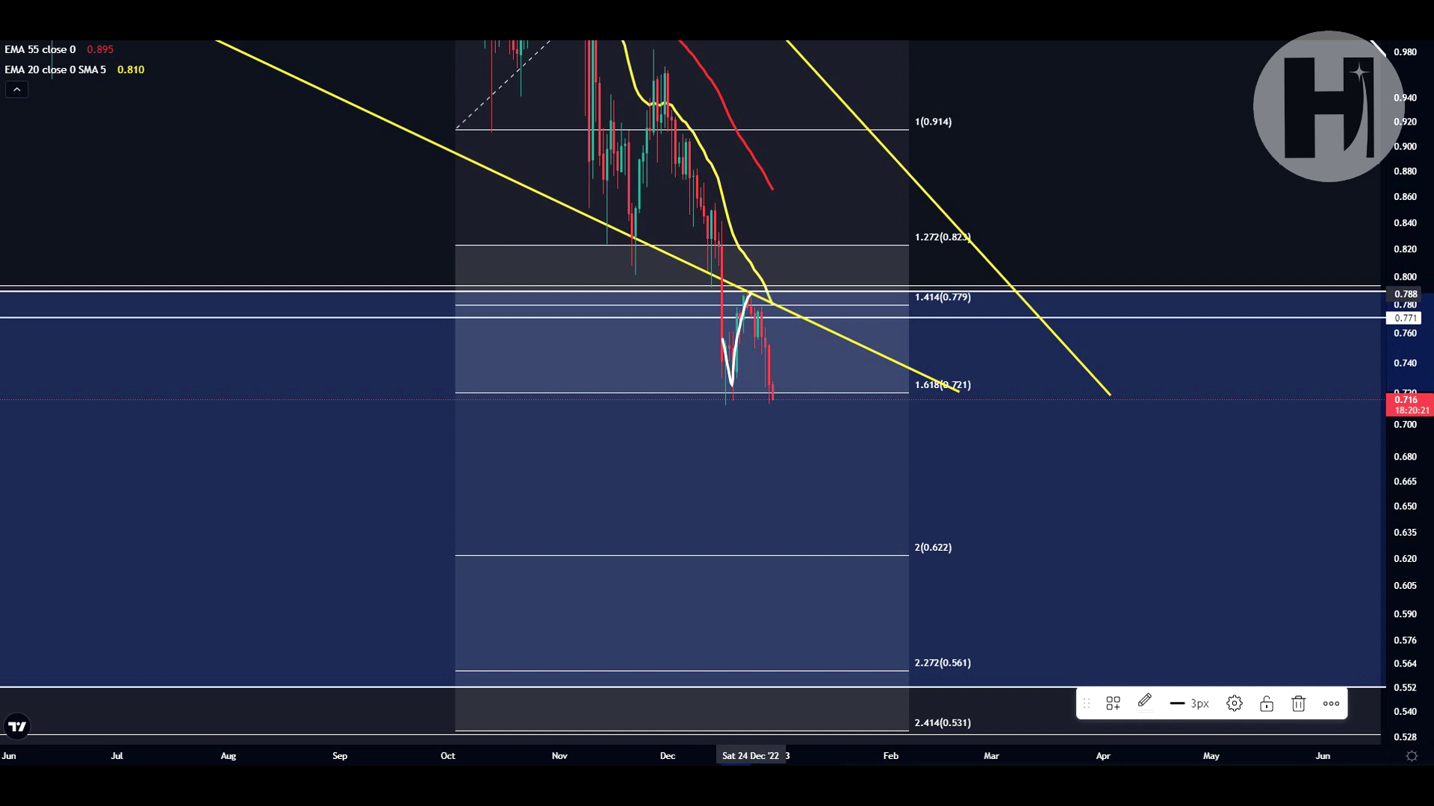
drag(750, 293, 775, 391)
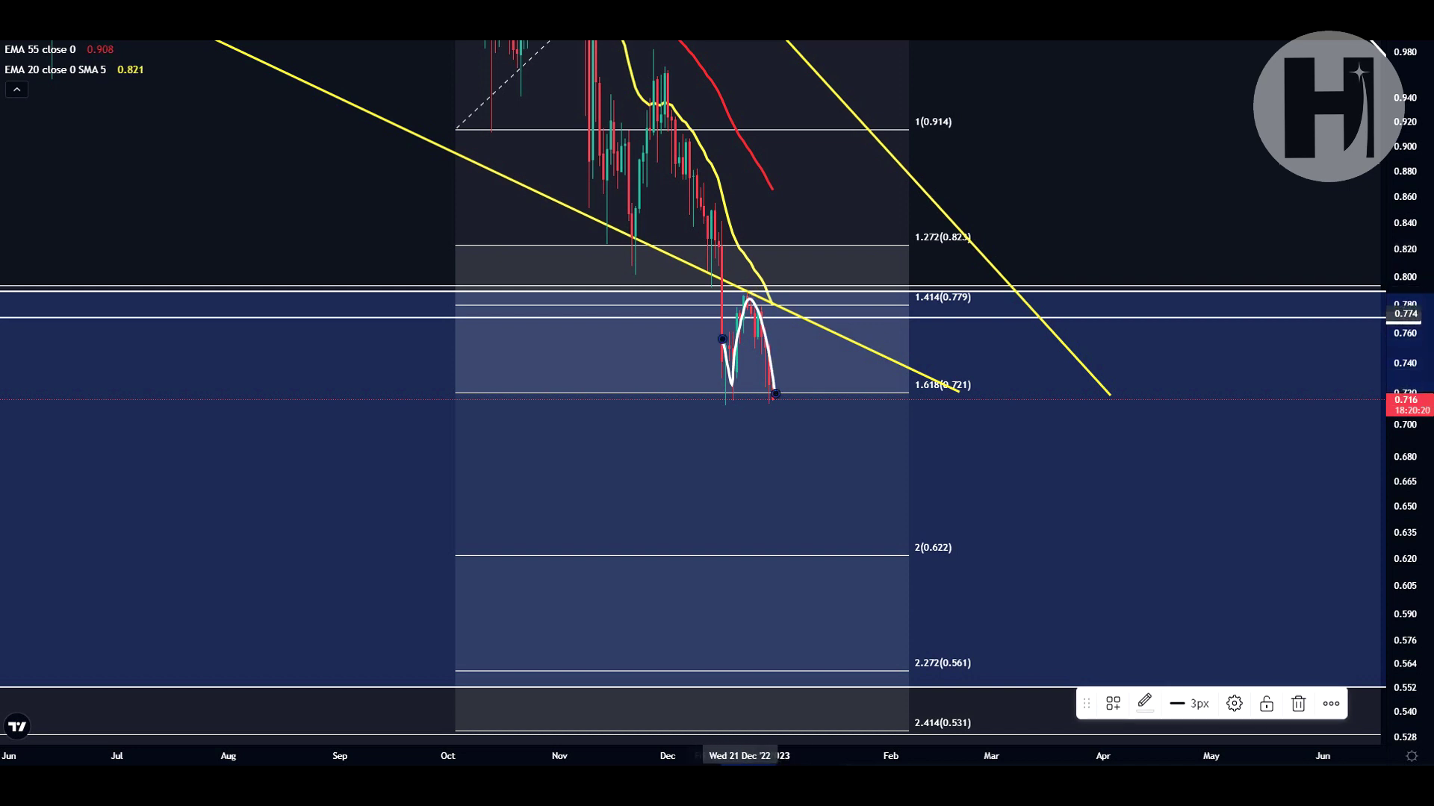
key(ctrl+z)
key(ctrl+z)
drag(721, 260, 729, 376)
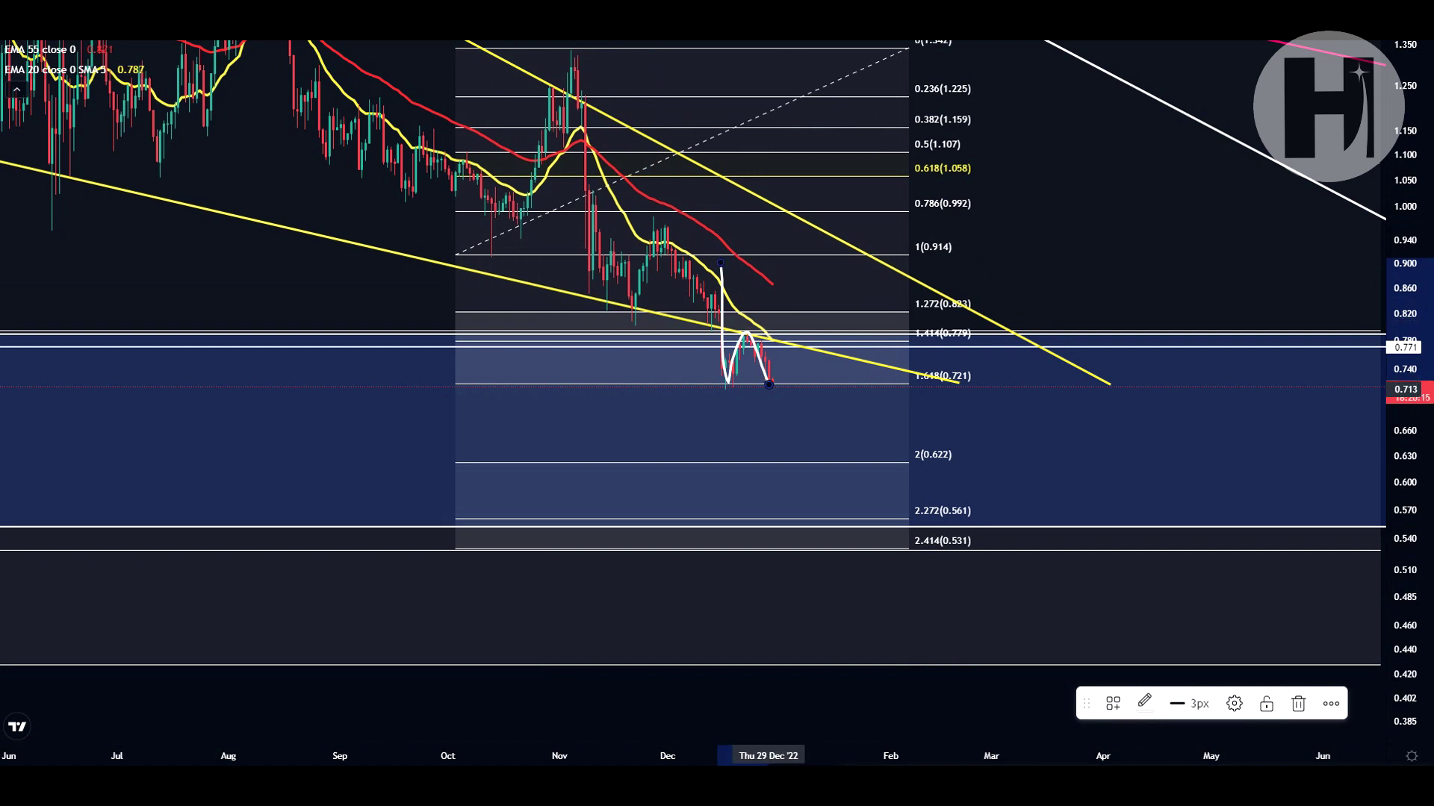
key(ctrl+z)
drag(714, 386, 722, 386)
key(ctrl+z)
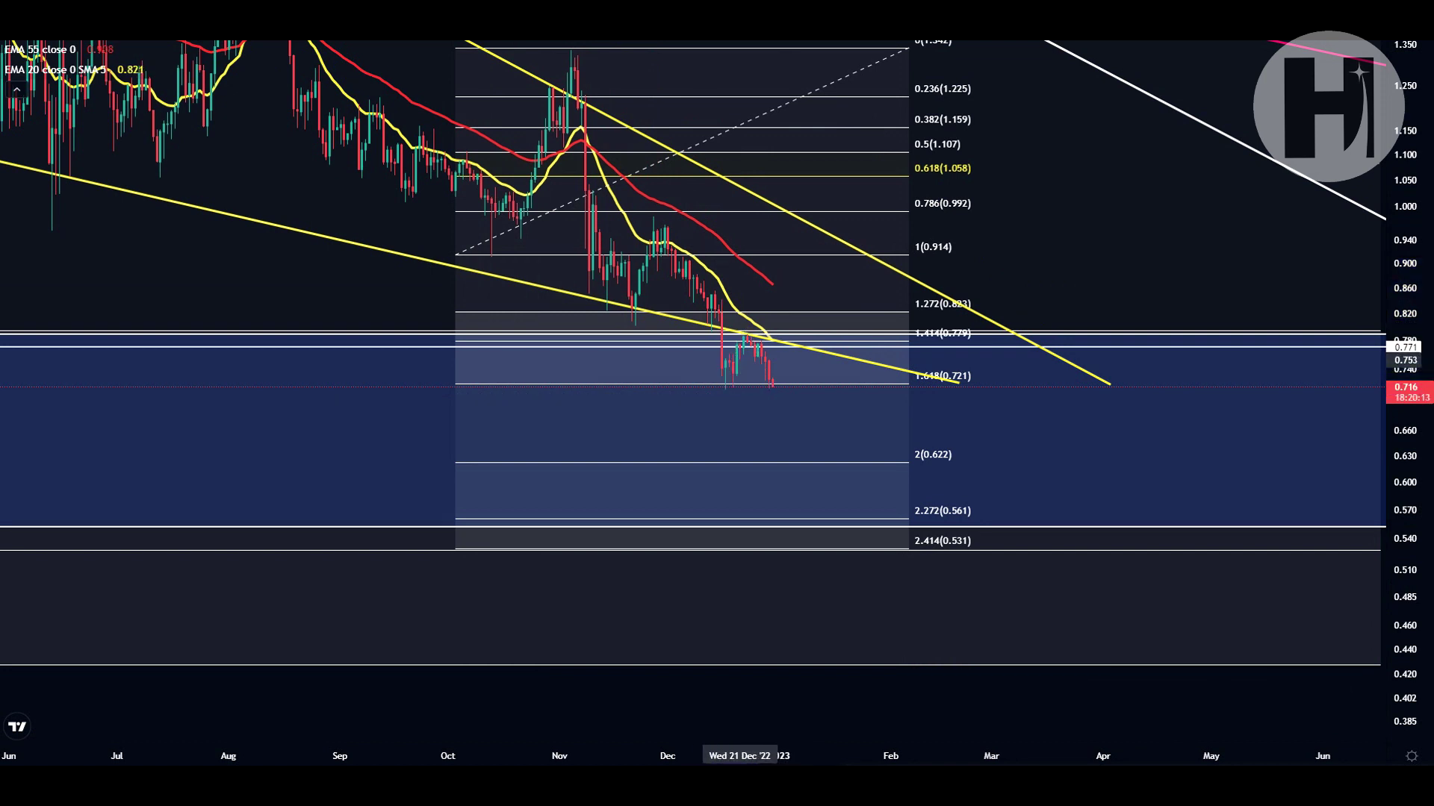
- Circle the December 2022 low and the 1.618 (0.721) level, sketch a short drop to about 0.69, and delete the drawings
drag(1403, 472, 1404, 254)
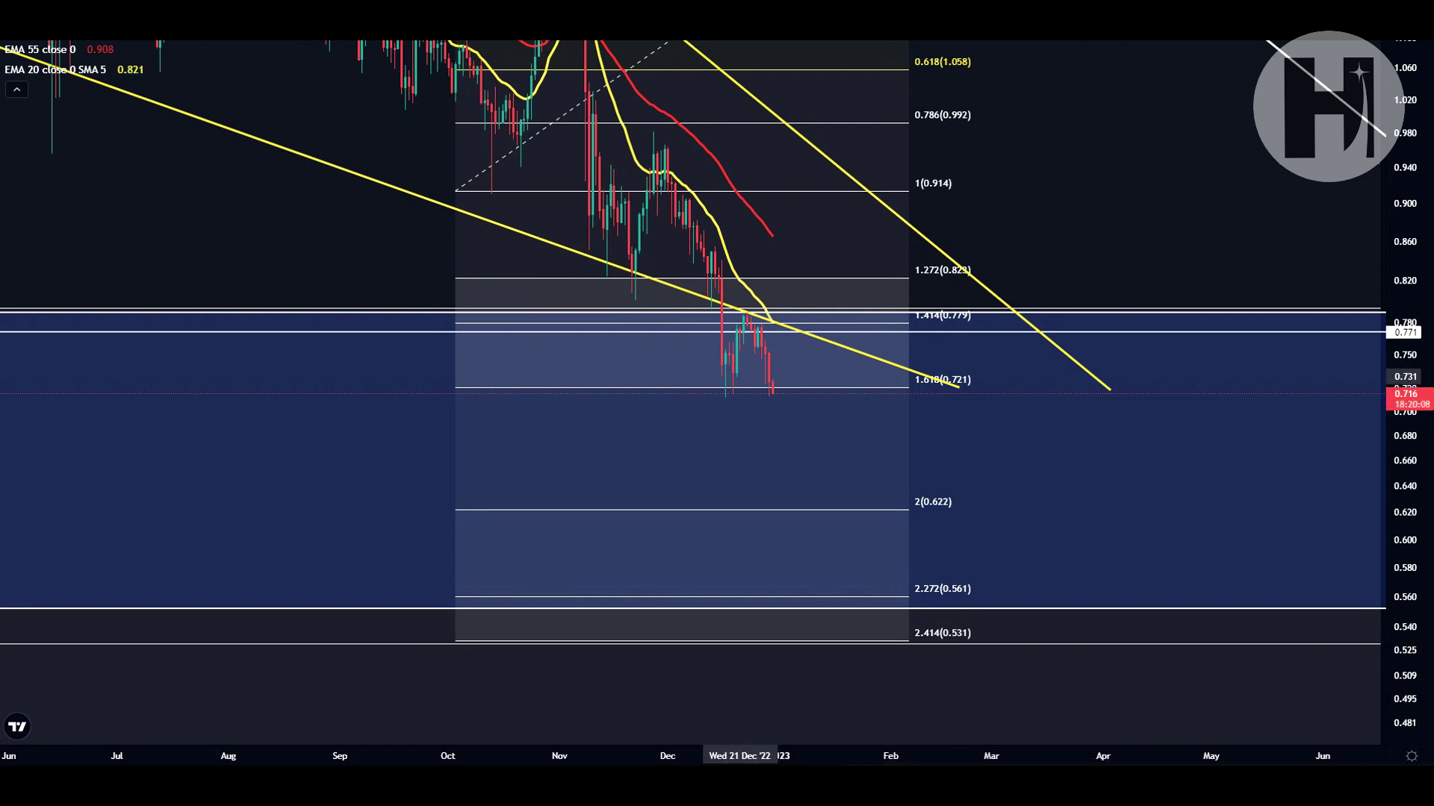
mouse_move(714, 381)
mouse_down()
mouse_move(753, 383)
mouse_move(808, 422)
mouse_up()
mouse_move(689, 379)
mouse_down()
mouse_move(723, 397)
mouse_move(746, 377)
mouse_up()
click(797, 462)
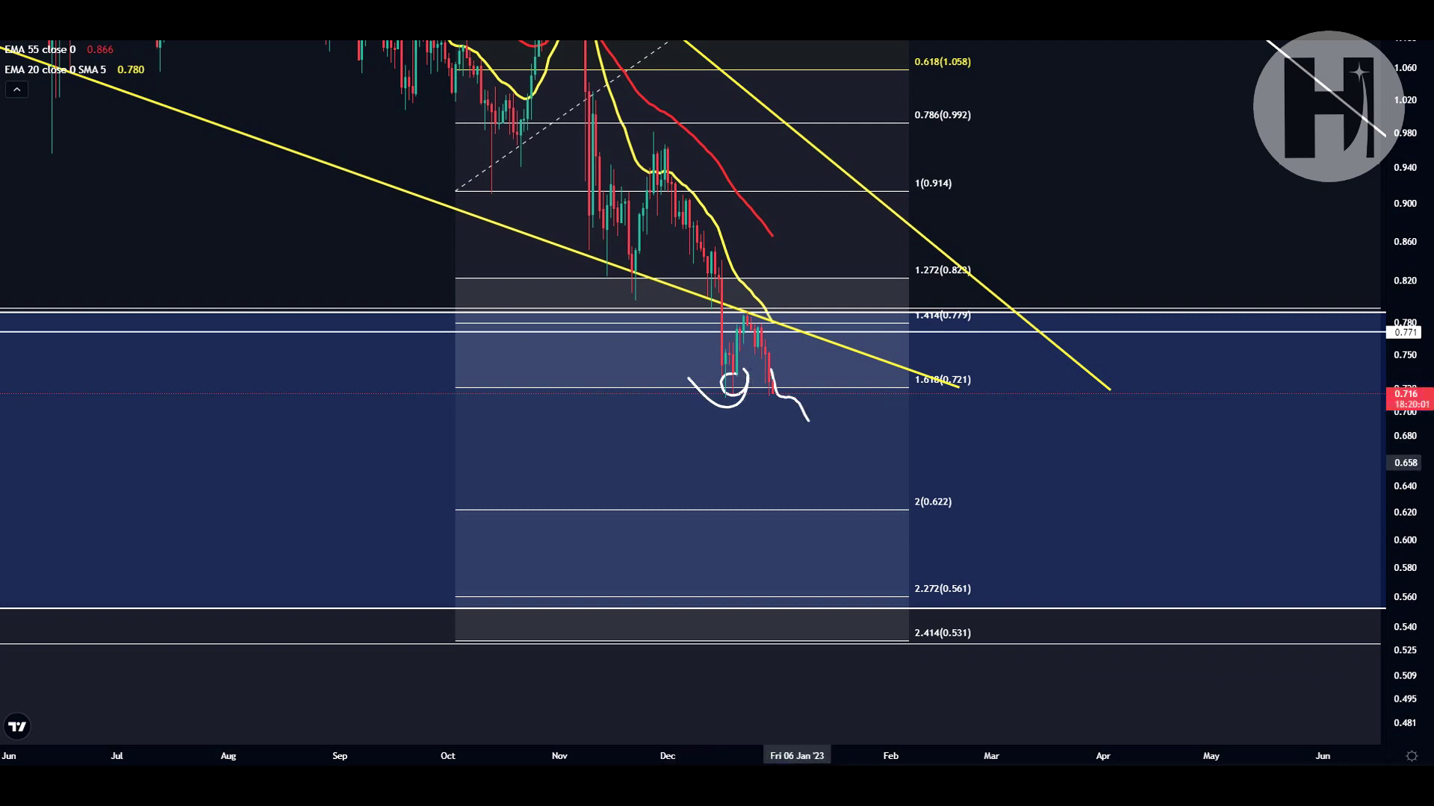
mouse_move(974, 368)
mouse_down()
mouse_move(883, 379)
mouse_move(945, 402)
mouse_move(983, 367)
mouse_move(952, 361)
mouse_up()
key(Delete)
- Circle the November 2022 high at the 0 (1.342) level and the October low at the 1 (0.914) level
drag(1405, 194, 1405, 433)
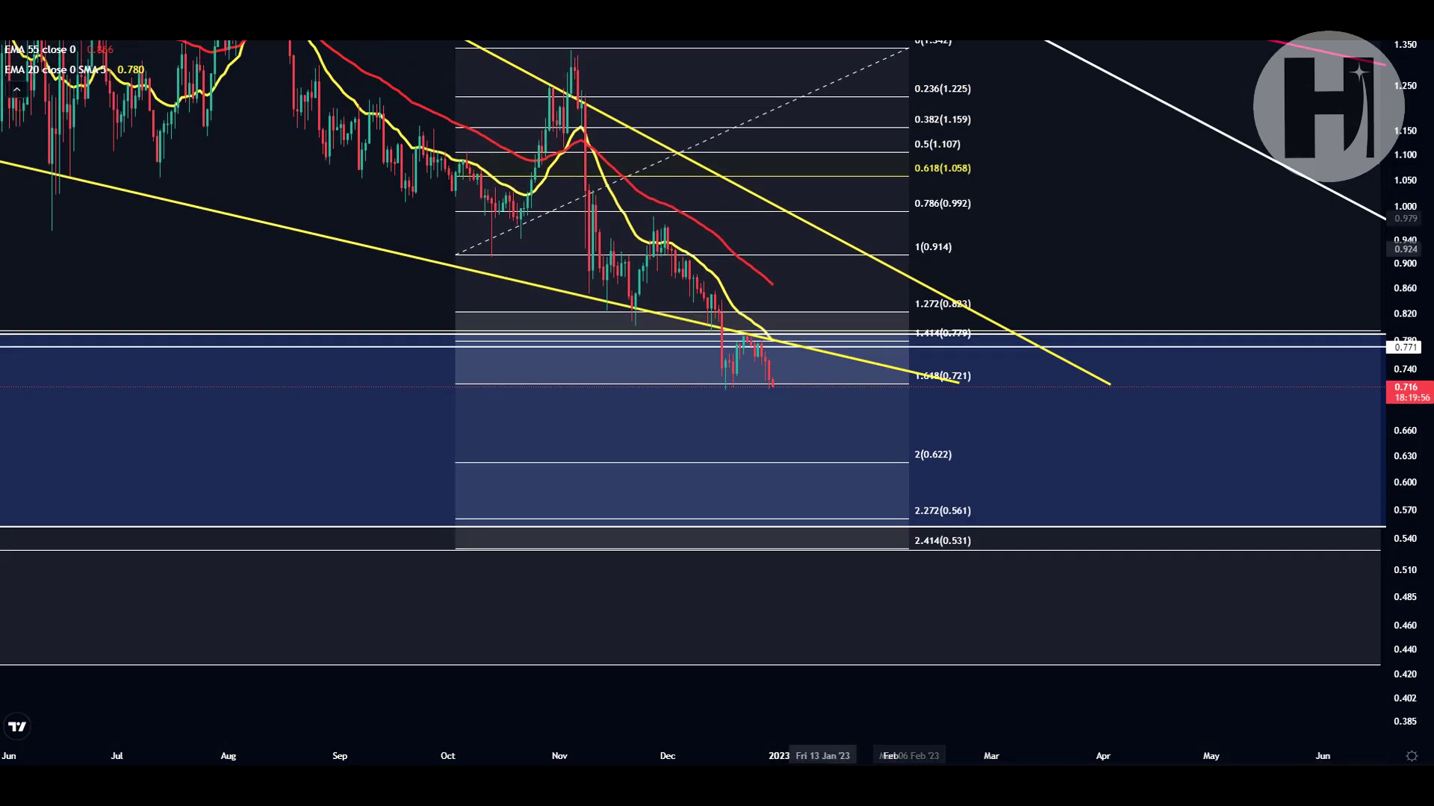
drag(1406, 179, 1406, 296)
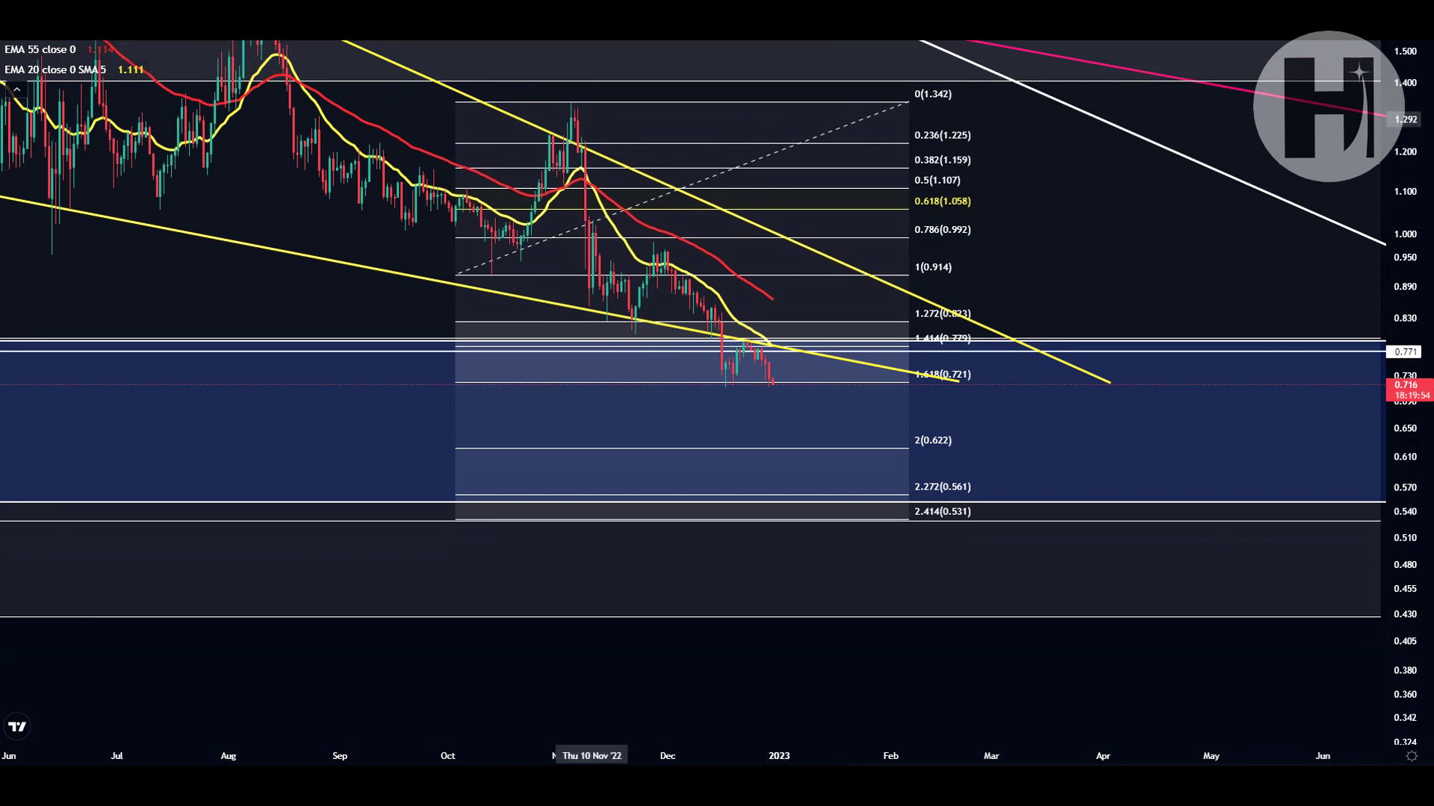
mouse_move(577, 91)
mouse_down()
mouse_move(547, 110)
mouse_move(581, 89)
mouse_up()
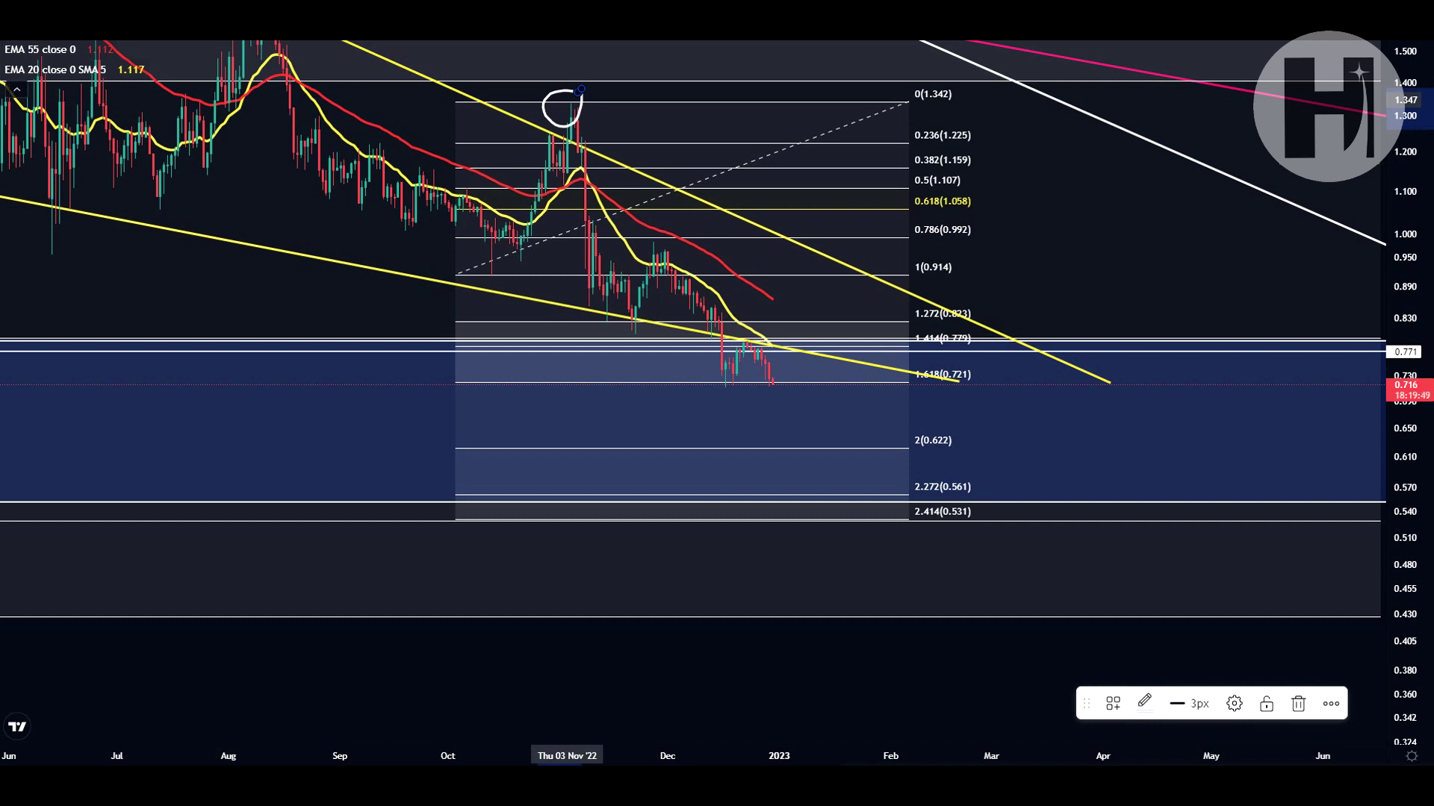
mouse_move(494, 256)
mouse_down()
mouse_move(482, 287)
mouse_move(498, 261)
mouse_up()
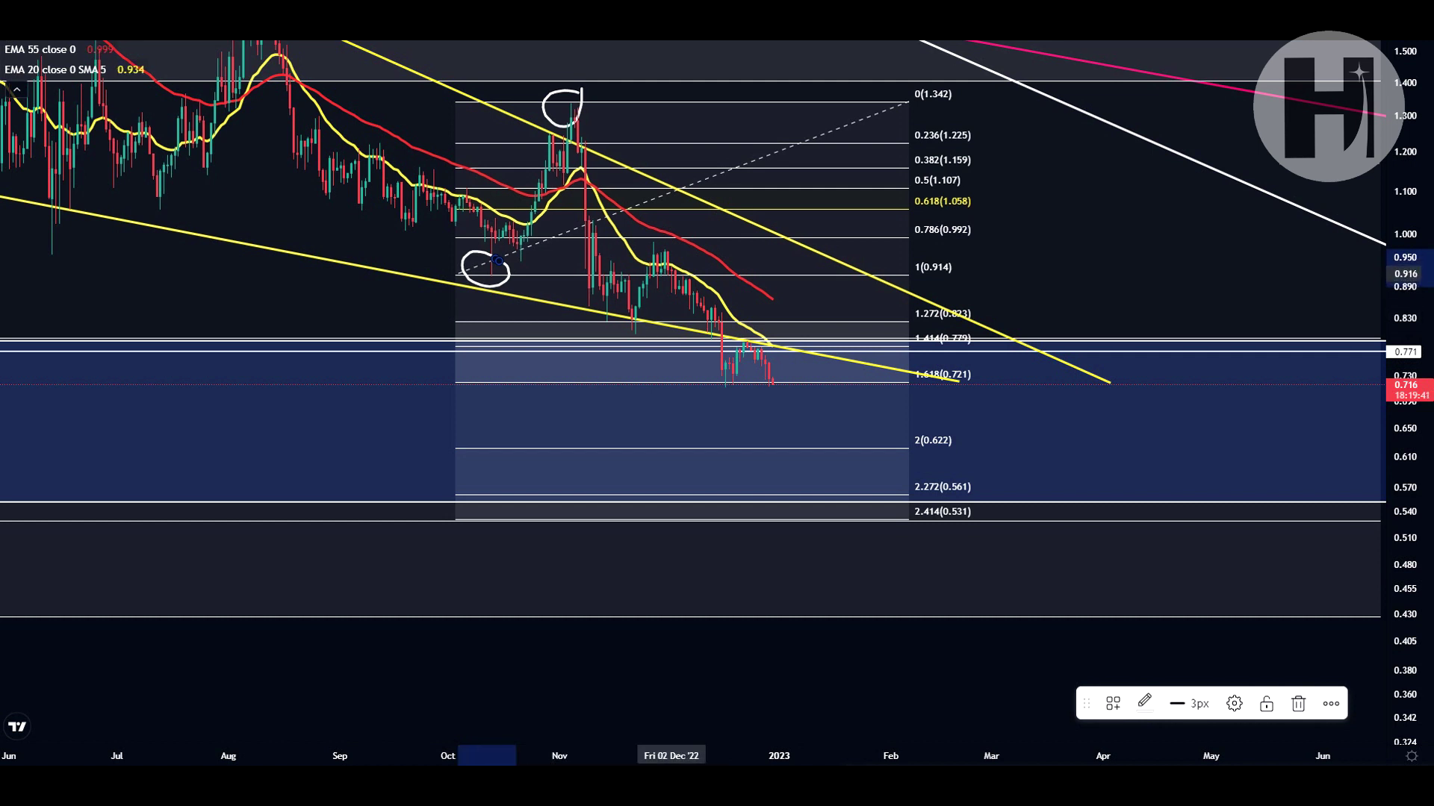
- Trace the December decline and bounce, circle the 1.618 (0.721) level and the current price, and undo all the drawings
mouse_move(672, 269)
mouse_down()
mouse_move(714, 337)
mouse_move(721, 386)
mouse_up()
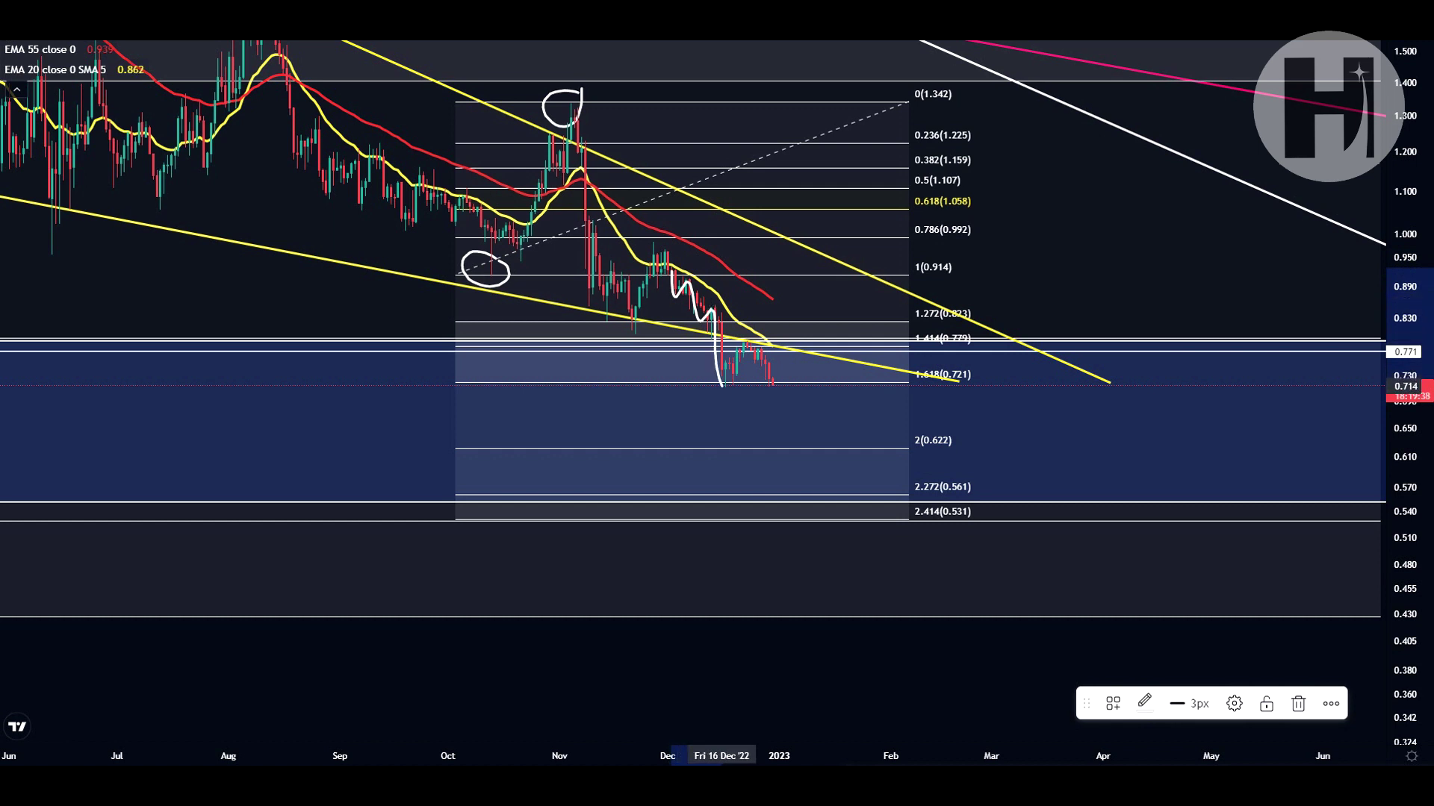
mouse_move(952, 360)
mouse_down()
mouse_move(891, 372)
mouse_move(971, 362)
mouse_up()
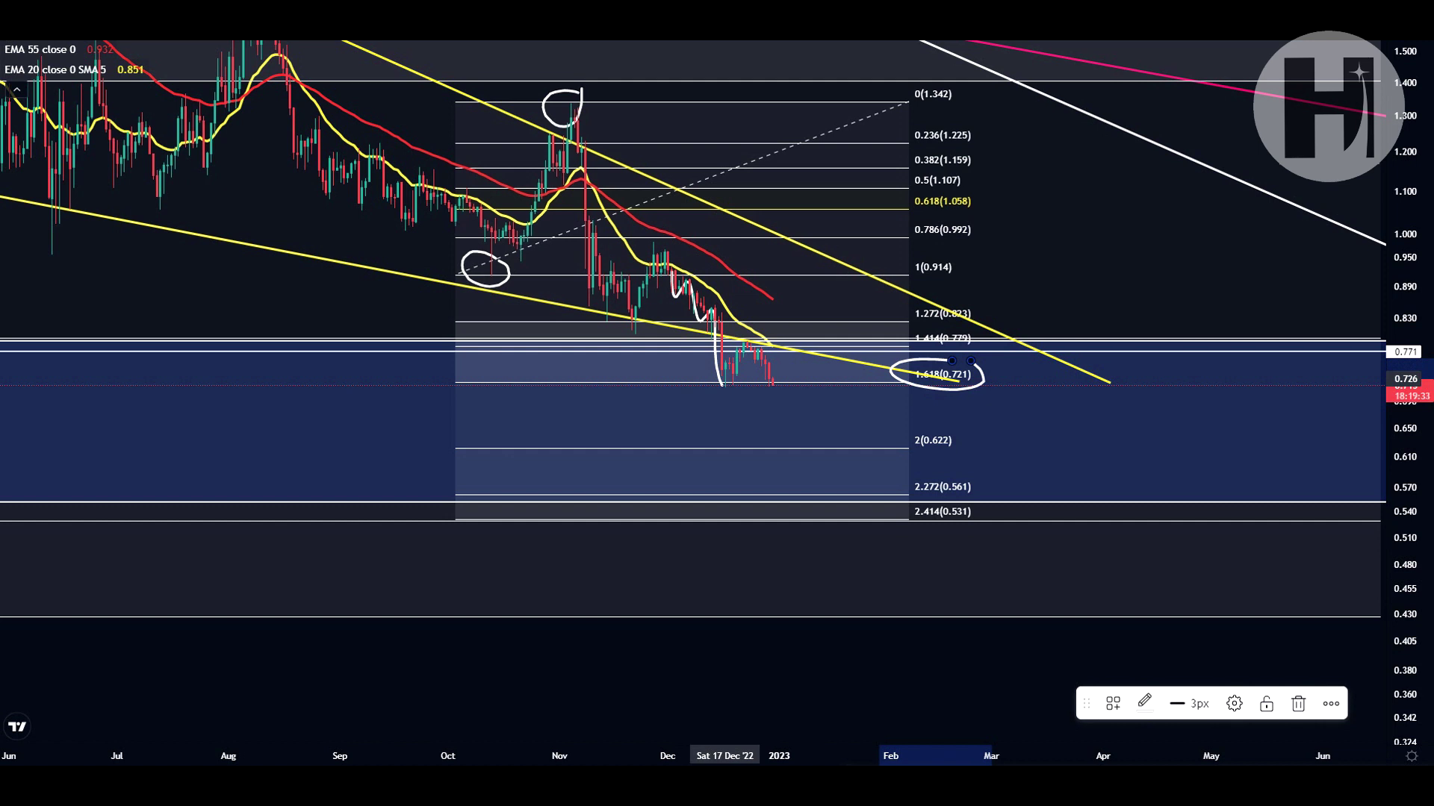
mouse_move(721, 384)
mouse_down()
mouse_move(750, 339)
mouse_move(772, 386)
mouse_move(756, 387)
mouse_move(788, 387)
mouse_move(774, 374)
mouse_up()
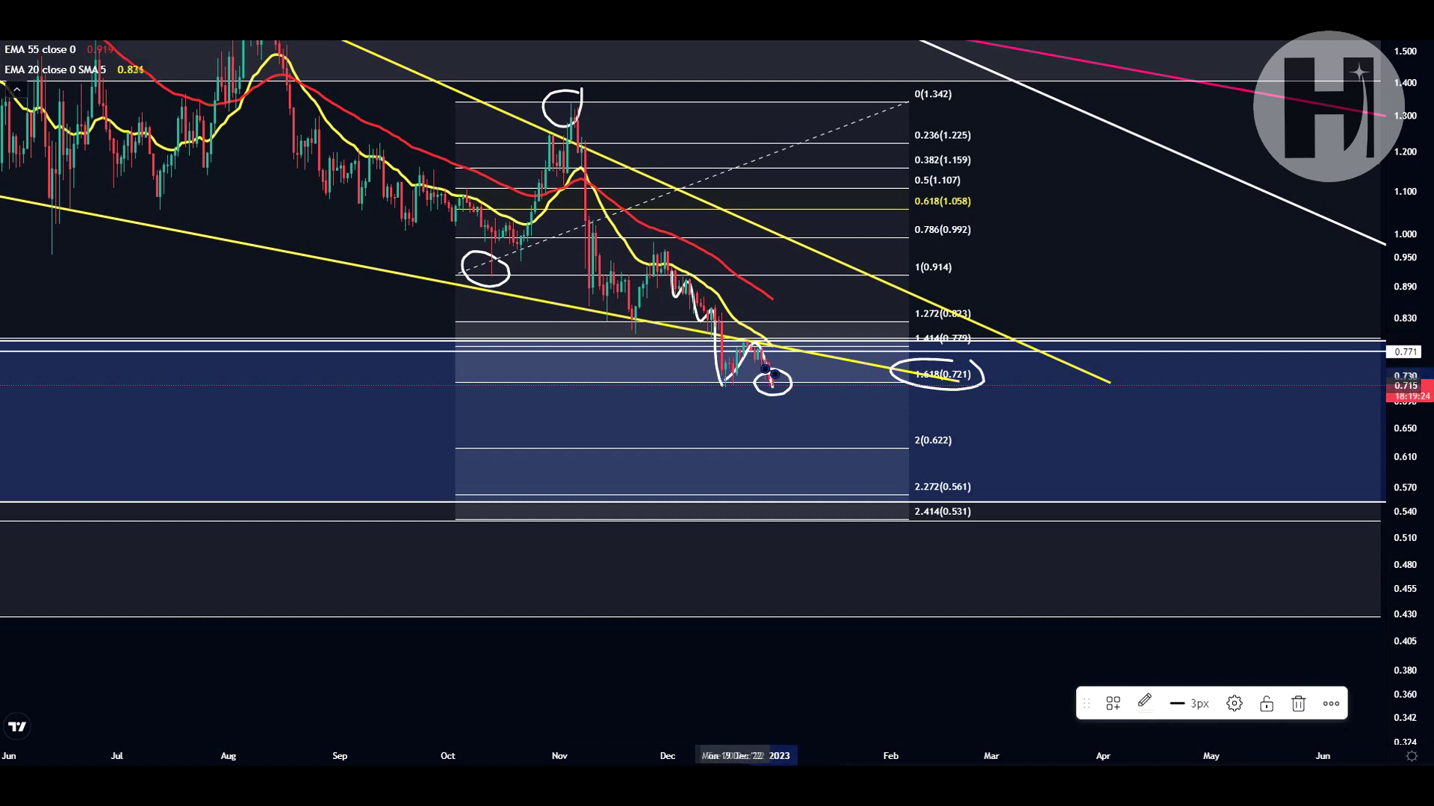
key(ctrl+z)
key(ctrl+z)
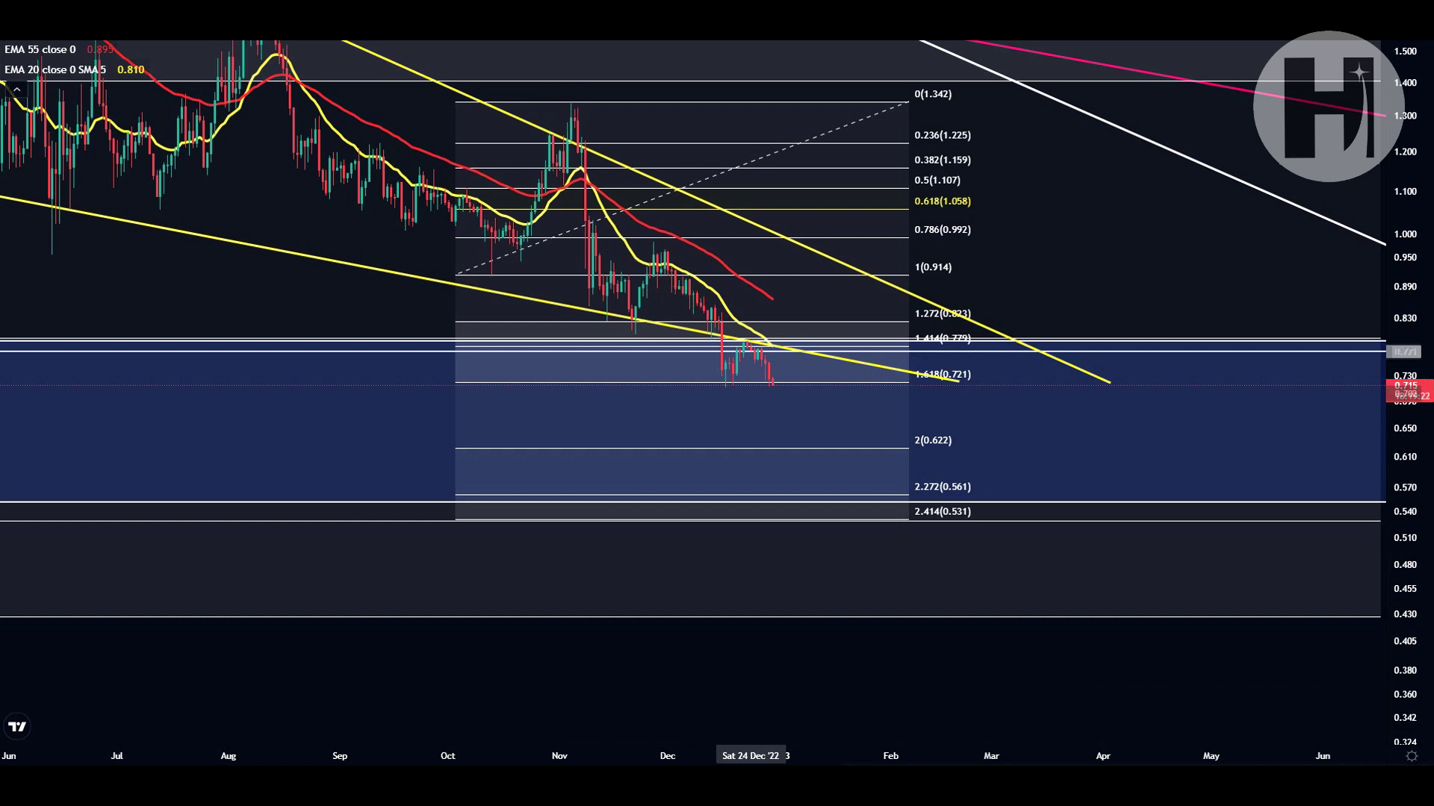
- Circle the 2 (0.622) level and delete the circle, and brush a short horizontal mark at about 0.64 below the current price
mouse_move(947, 422)
mouse_down()
mouse_move(892, 457)
mouse_move(977, 429)
mouse_move(943, 420)
mouse_up()
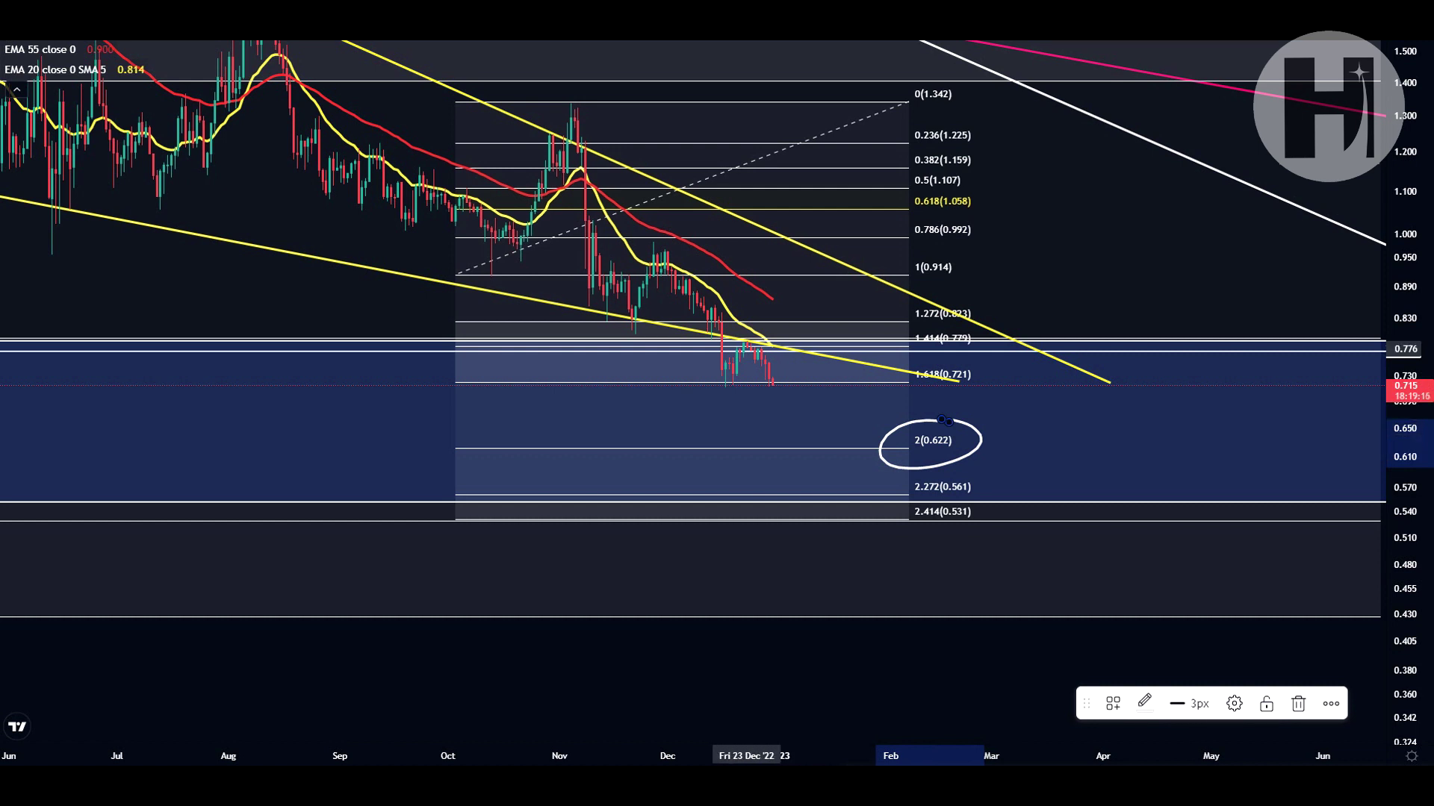
key(Delete)
drag(764, 434, 823, 436)
drag(697, 440, 758, 439)
key(Delete)
- Circle the December 2022 lows just below the 1.618 (0.721) level, and delete the circle
drag(1404, 631, 1404, 305)
mouse_move(740, 379)
mouse_down()
mouse_move(708, 378)
mouse_move(749, 410)
mouse_up()
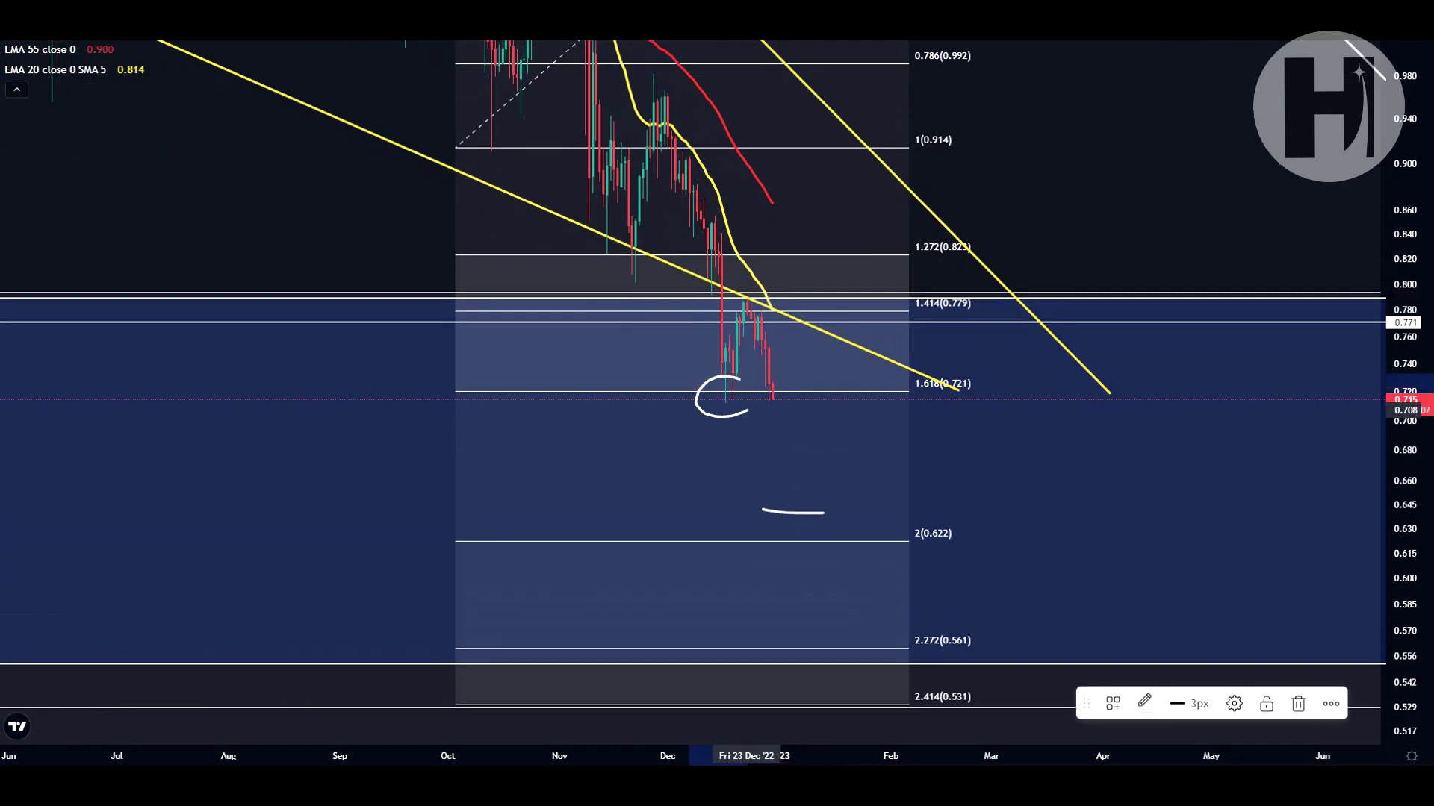
key(Delete)
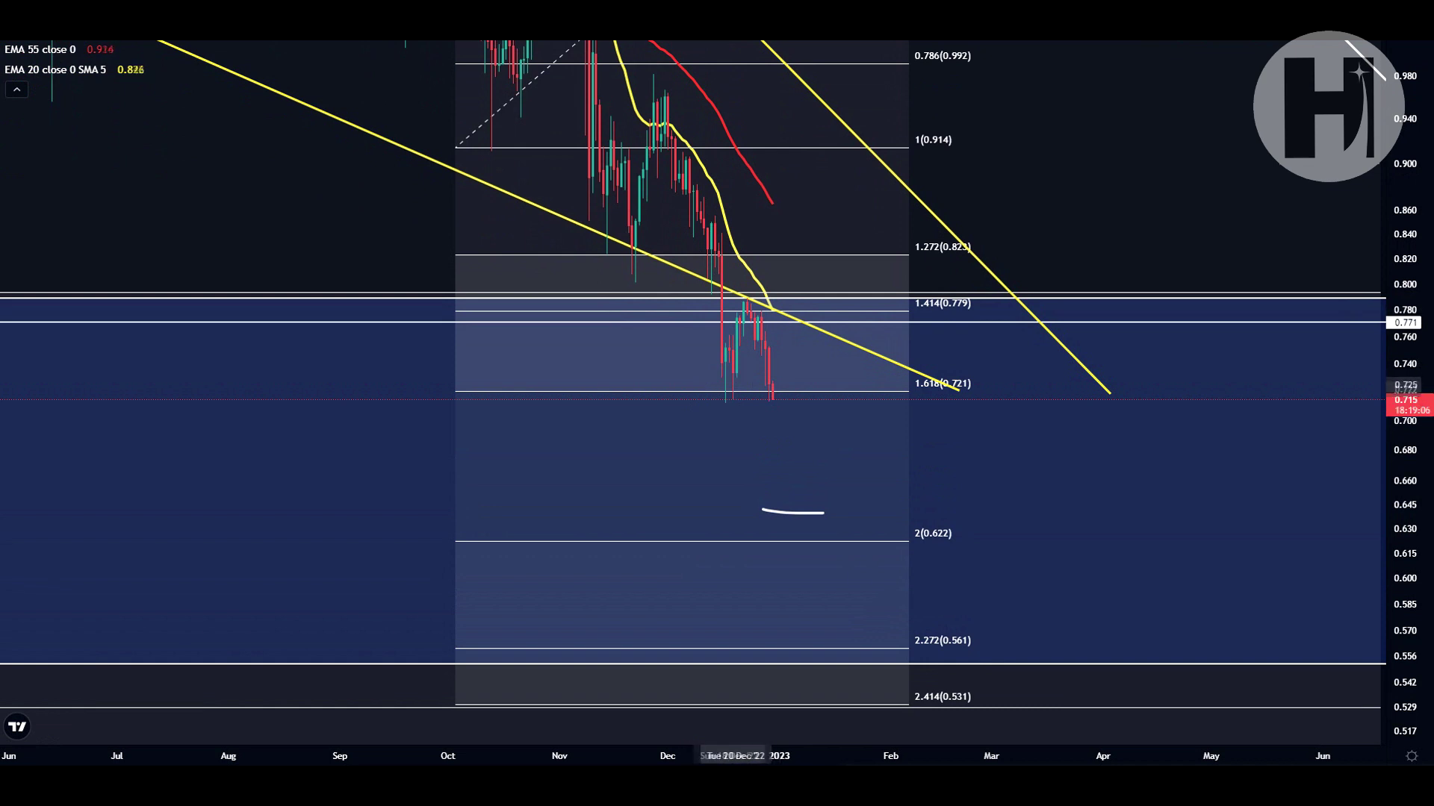
- Undo the short horizontal brush mark at about 0.64 below the current price
mouse_move(642, 238)
mouse_down()
mouse_move(614, 258)
mouse_move(642, 235)
mouse_up()
key(ctrl+z)
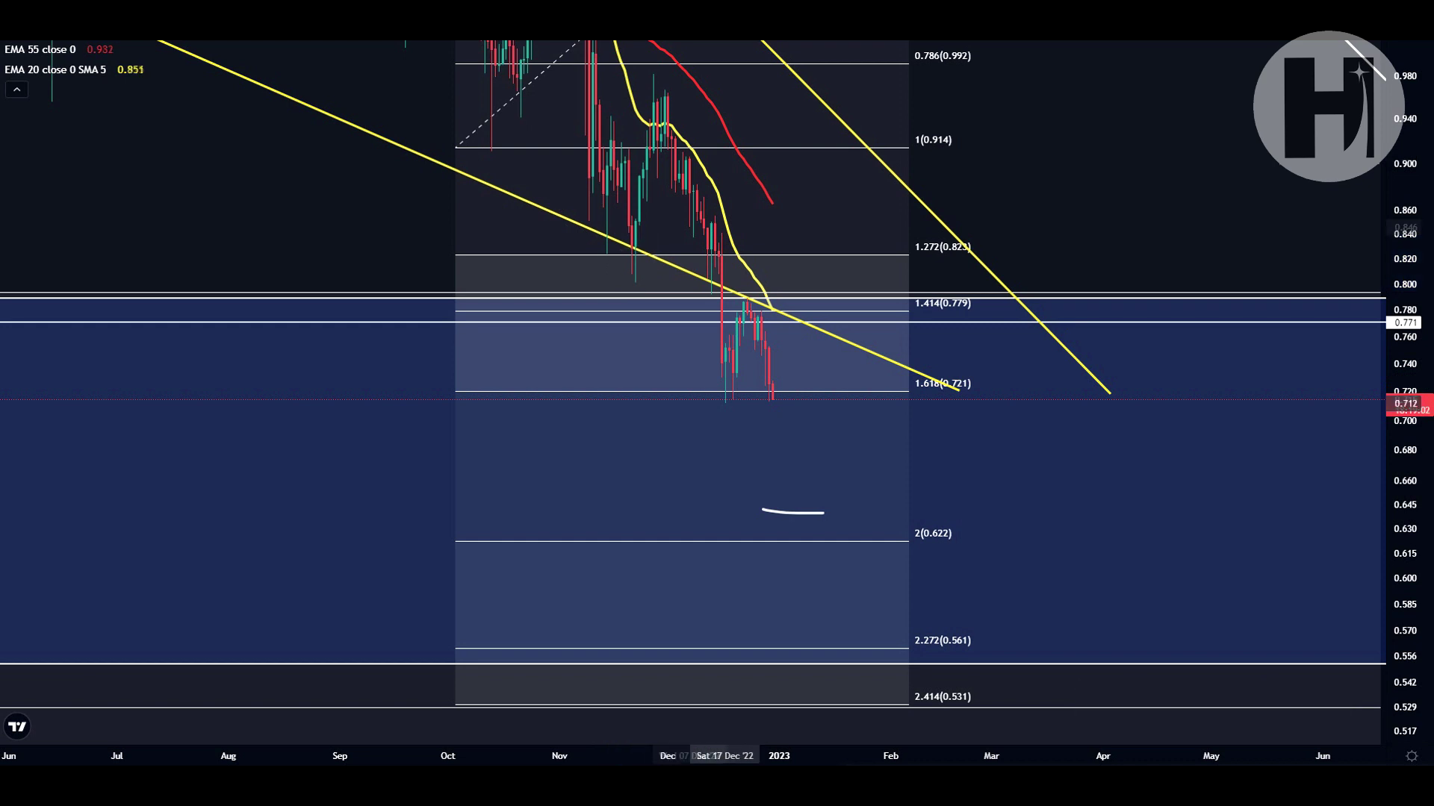
key(ctrl+z)
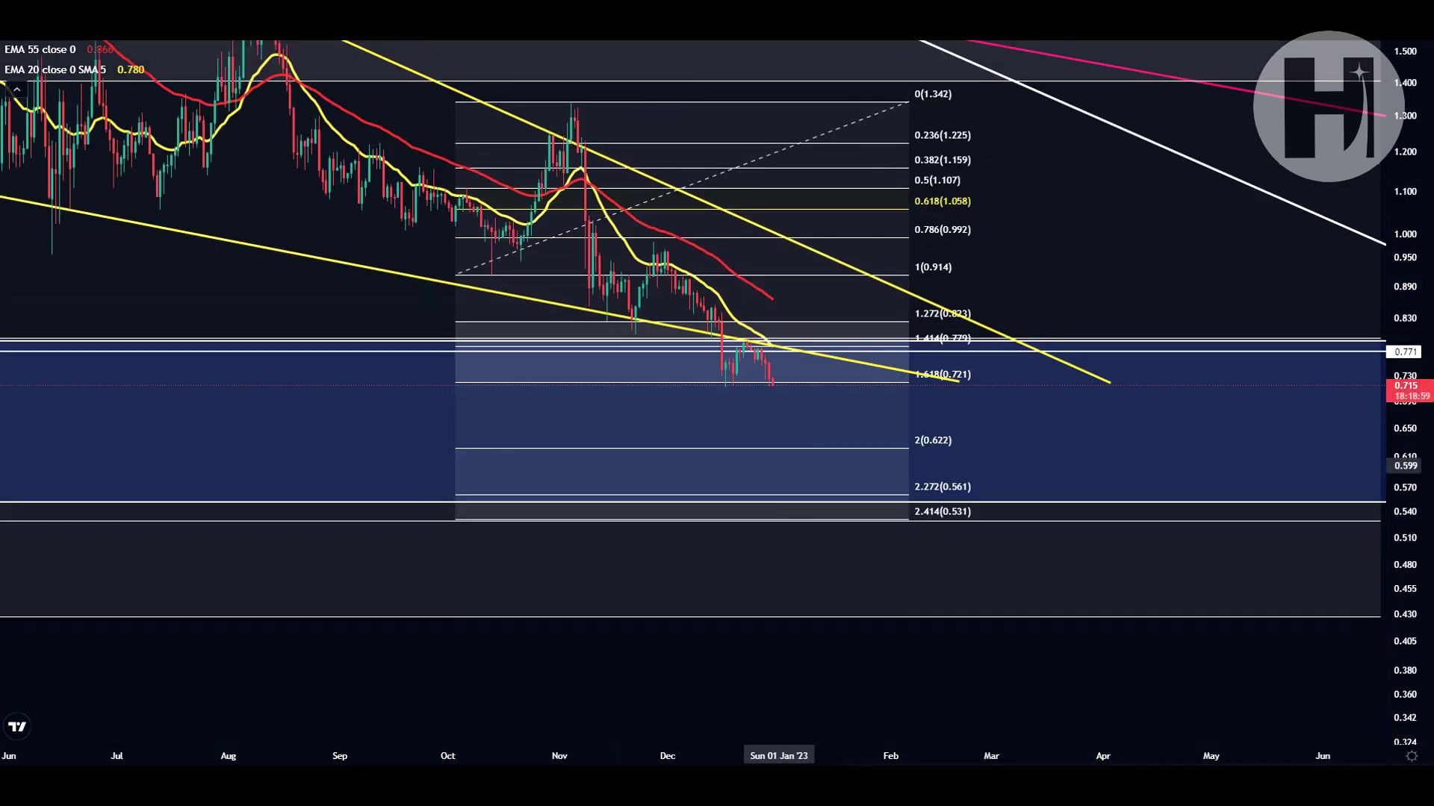
- Circle the December 2022 lows at the 1.618 (0.721) level, brush a short horizontal mark beside them, and delete both drawings
drag(1404, 601, 1404, 261)
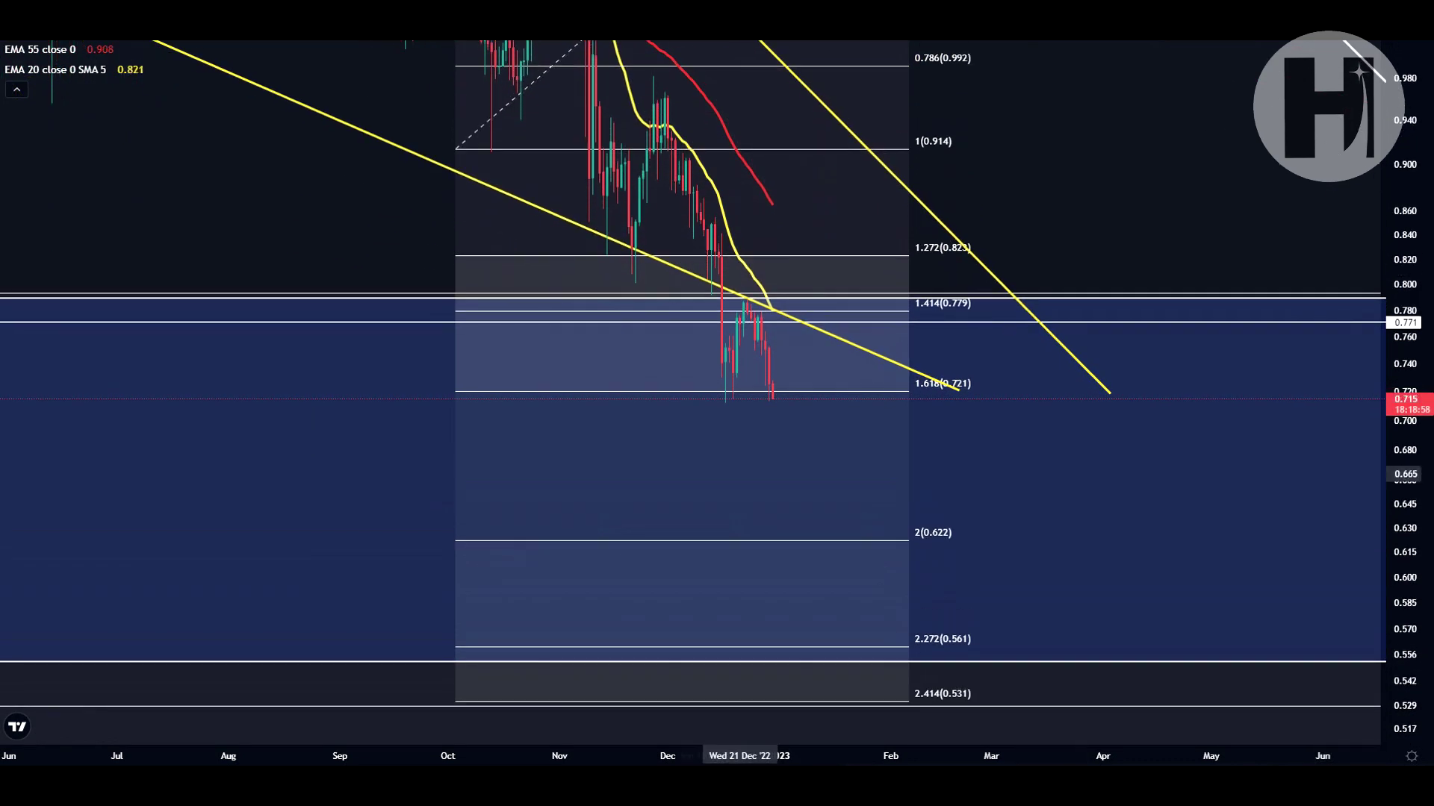
mouse_move(713, 375)
mouse_down()
mouse_move(714, 405)
mouse_move(733, 387)
mouse_up()
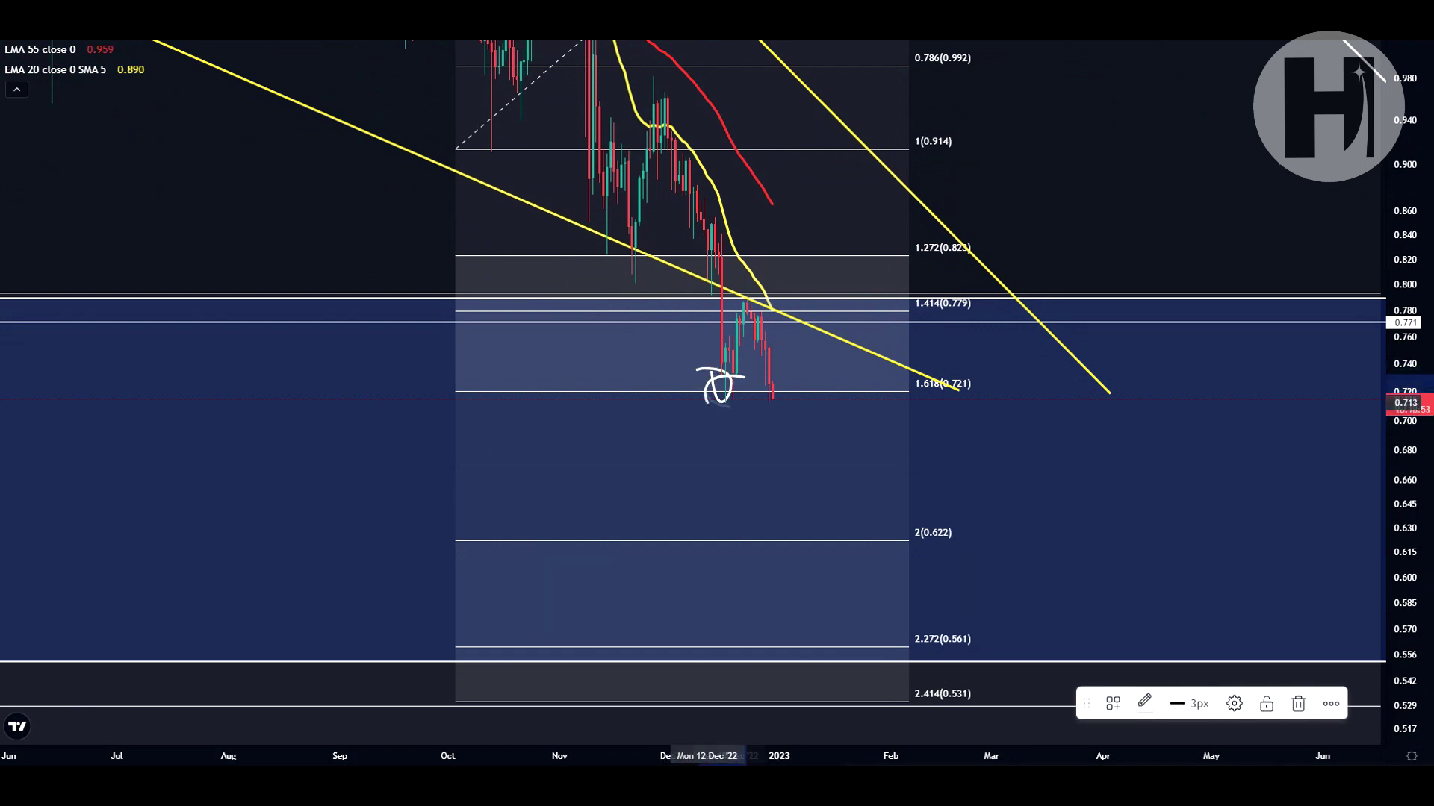
key(Delete)
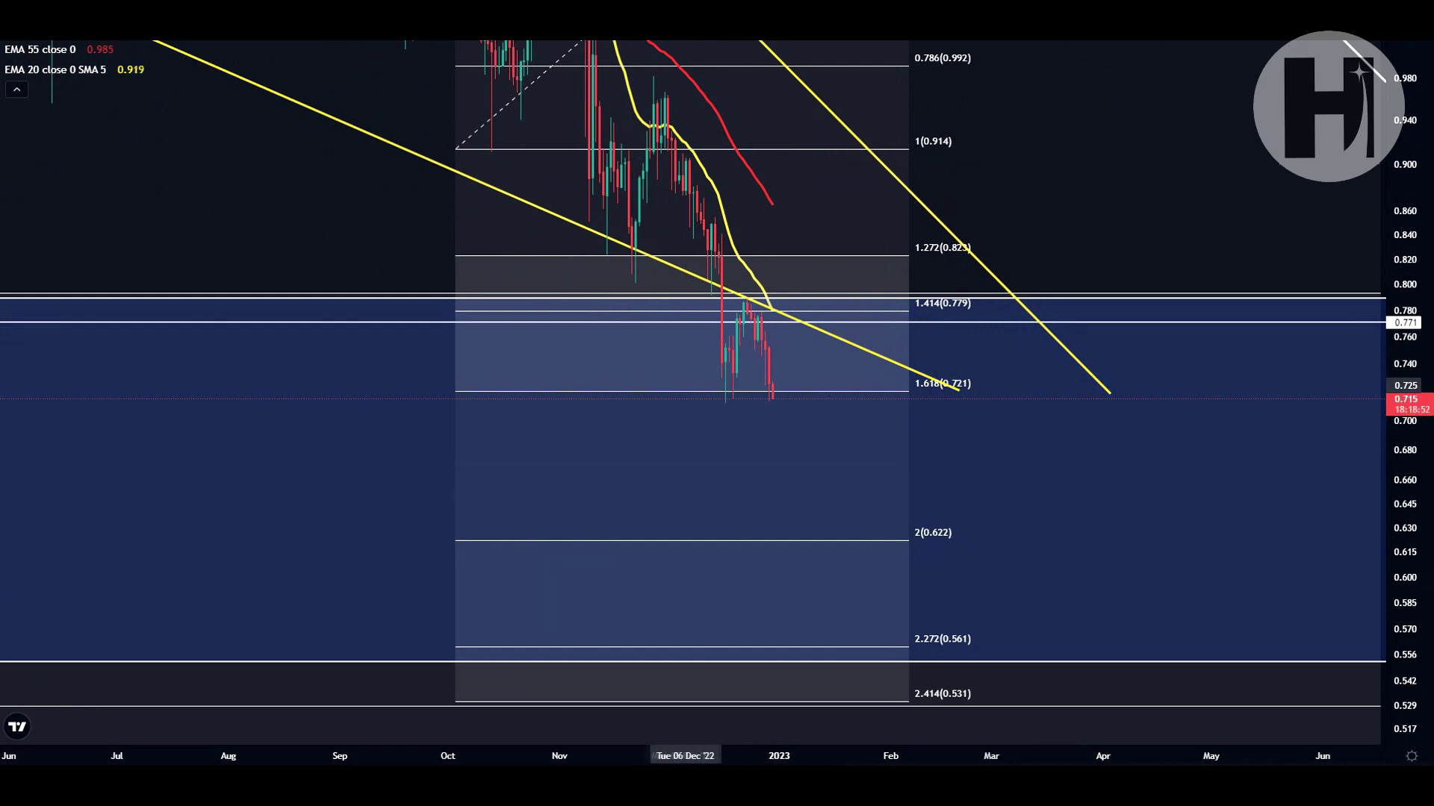
drag(676, 381, 715, 382)
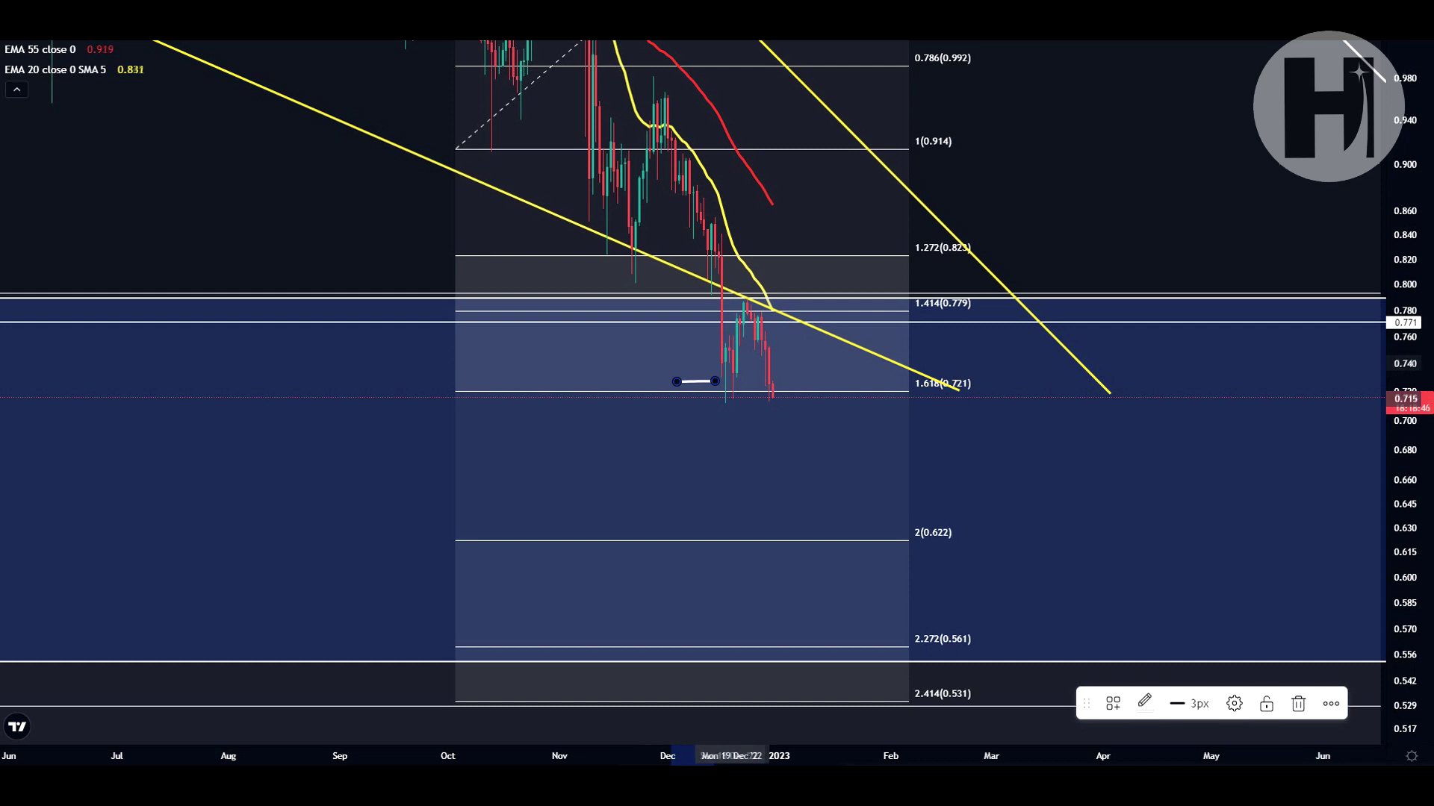
key(Delete)
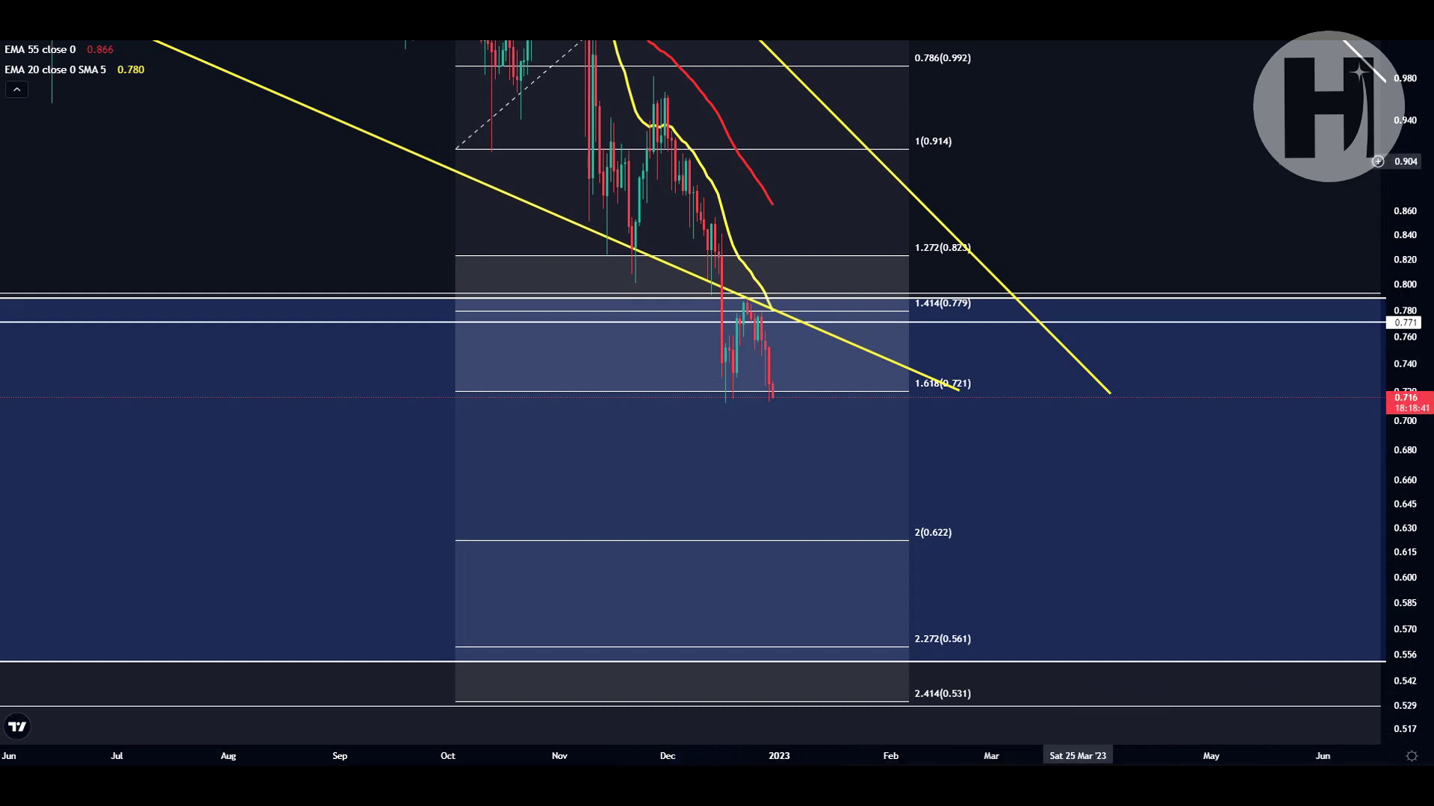
- Examine the full price history from 2020 to 2023 against the large Fibonacci levels, the white trendline and the blue support zone
drag(1079, 123, 1026, 291)
drag(1405, 291, 1405, 569)
drag(607, 756, 1056, 755)
drag(1030, 139, 807, 551)
drag(1405, 551, 1406, 581)
drag(1405, 224, 1374, 739)
drag(582, 167, 901, 144)
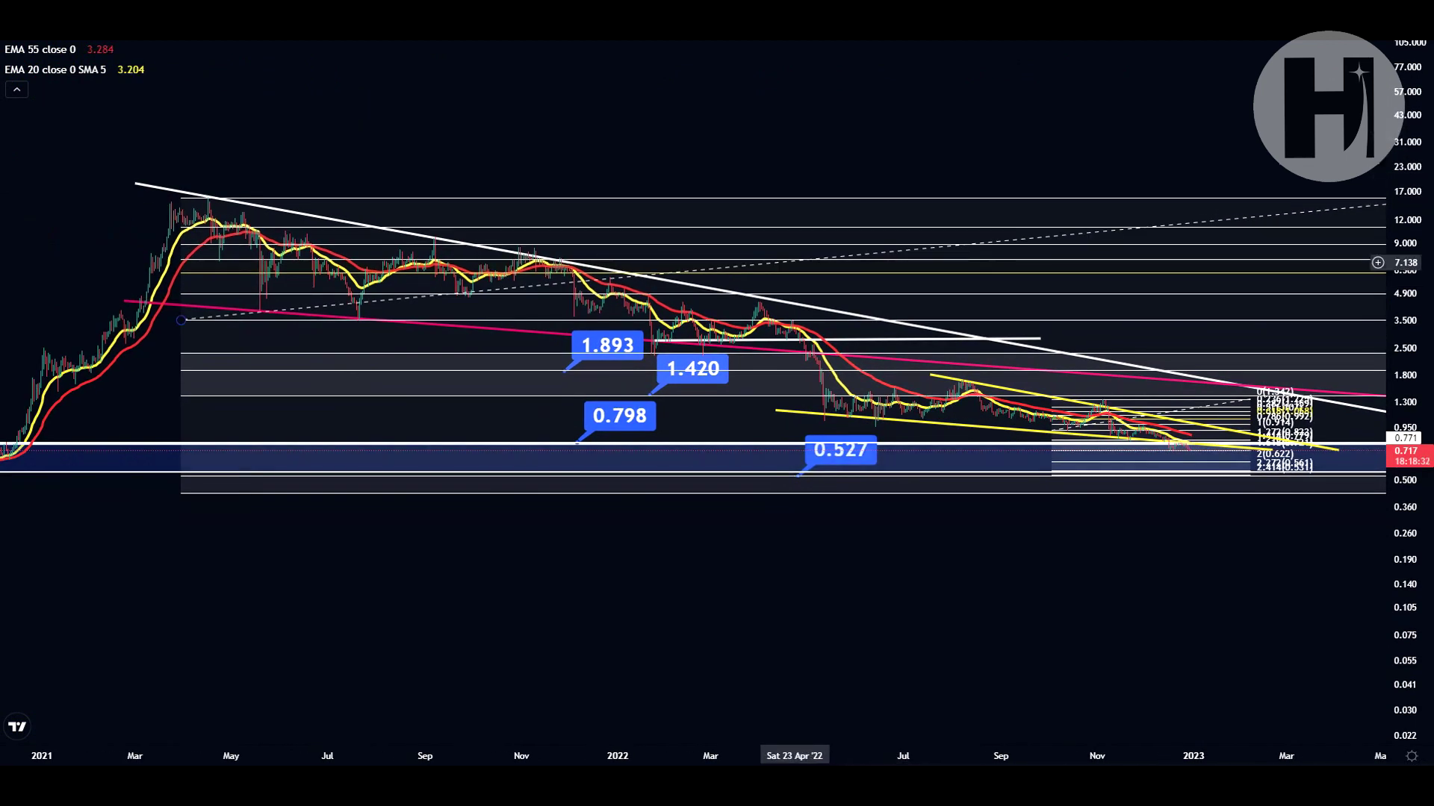
drag(728, 756, 1101, 700)
drag(902, 583, 448, 581)
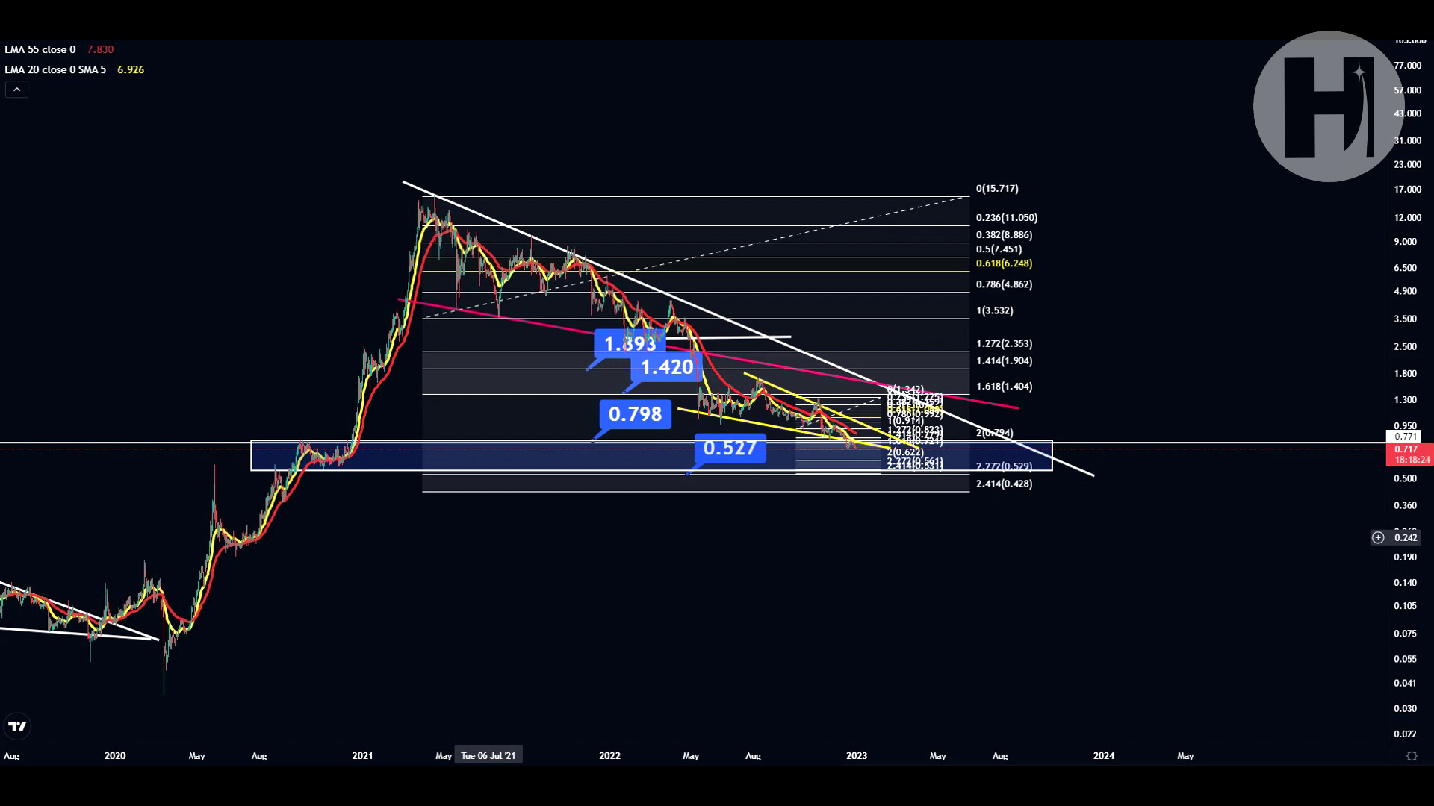
drag(1404, 497, 1404, 399)
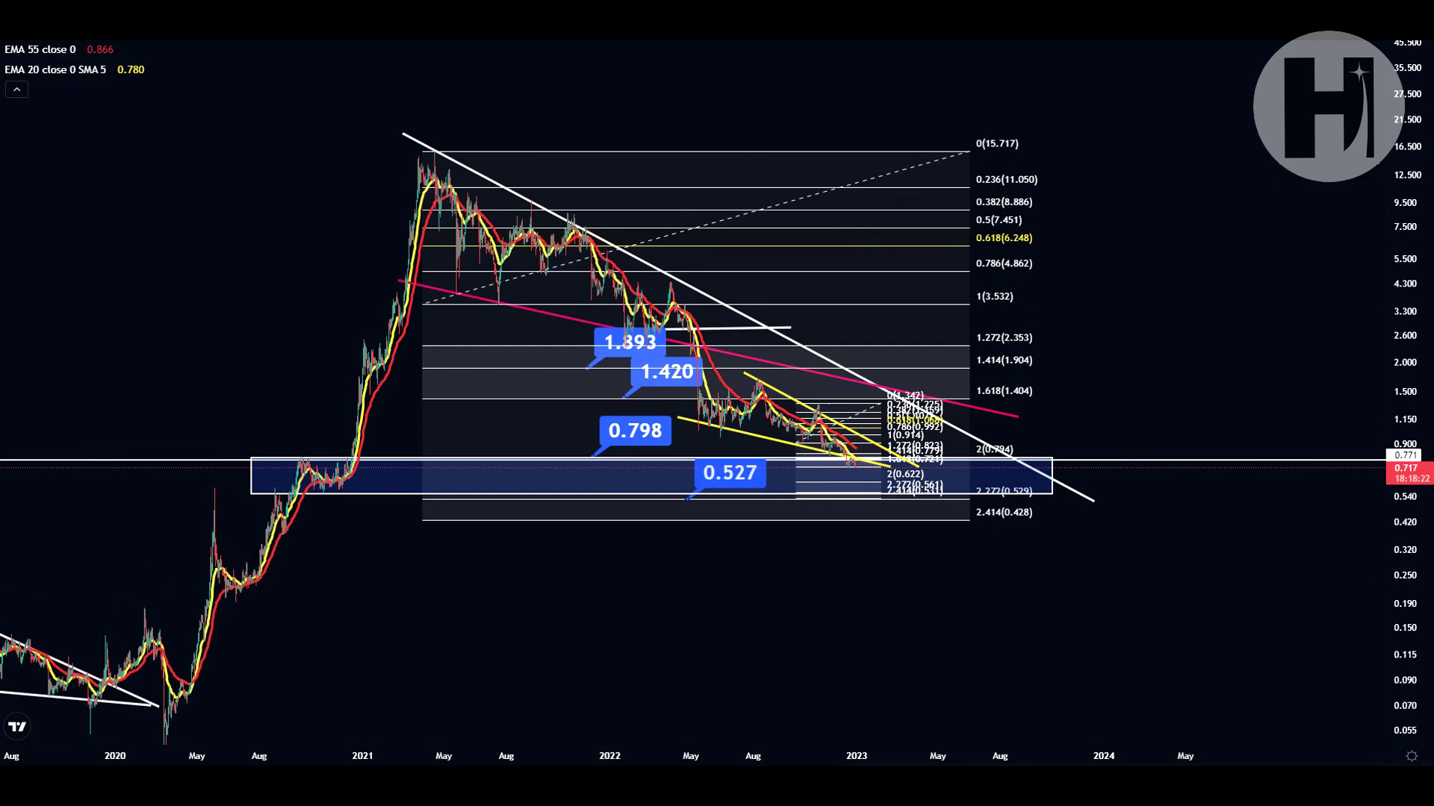
scroll(1404, 372, up, 2)
scroll(1403, 450, up, 2)
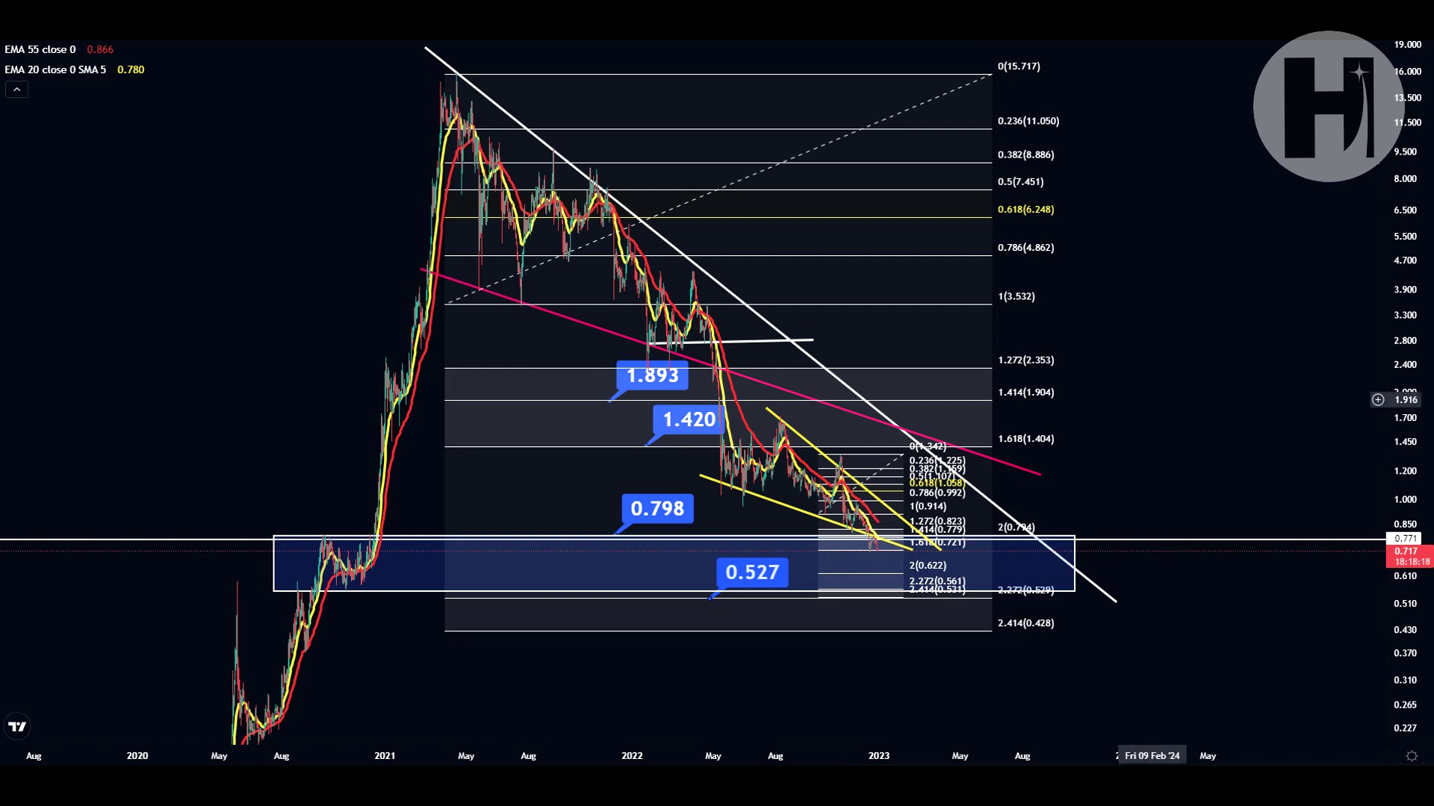
drag(1172, 377, 1243, 269)
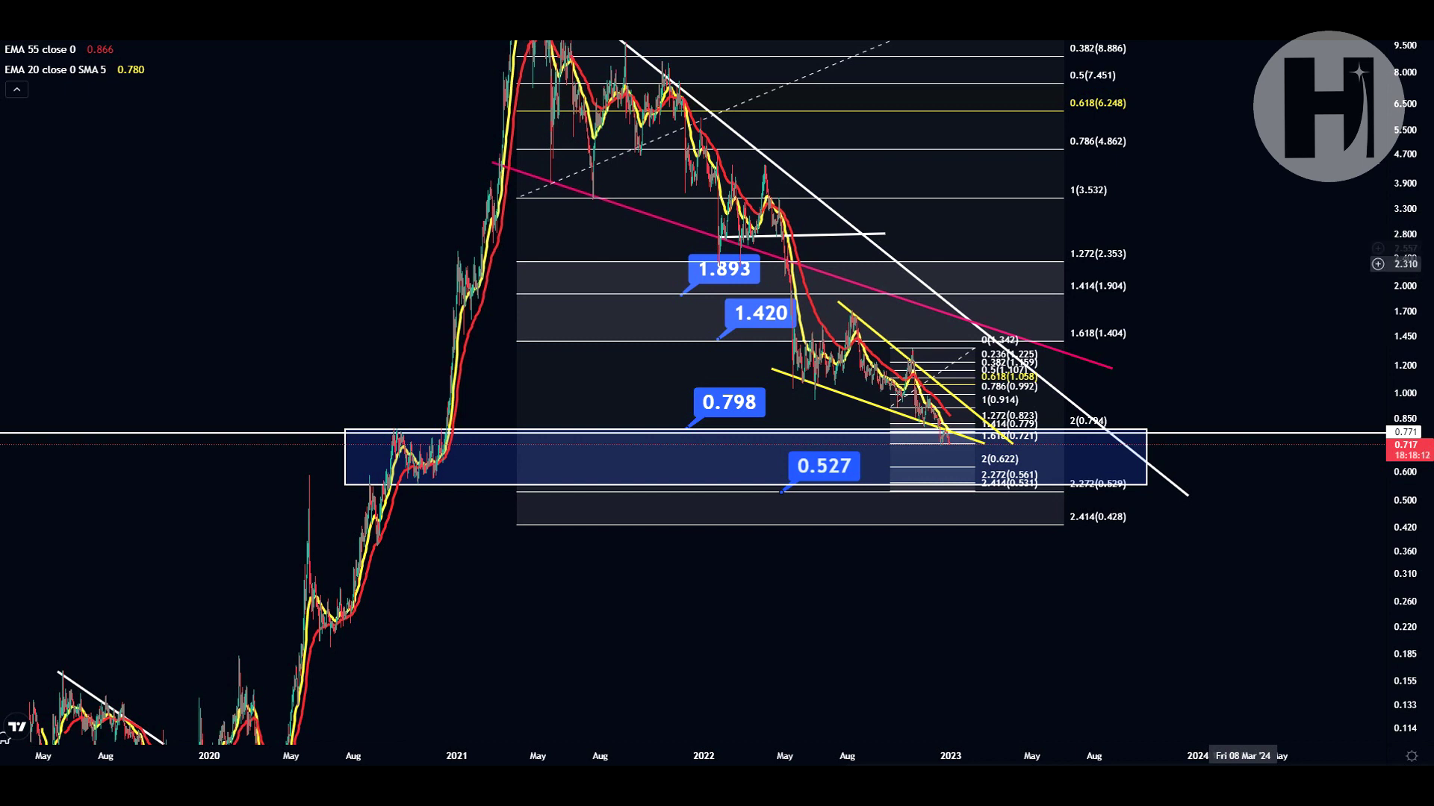
drag(1223, 218, 1161, 274)
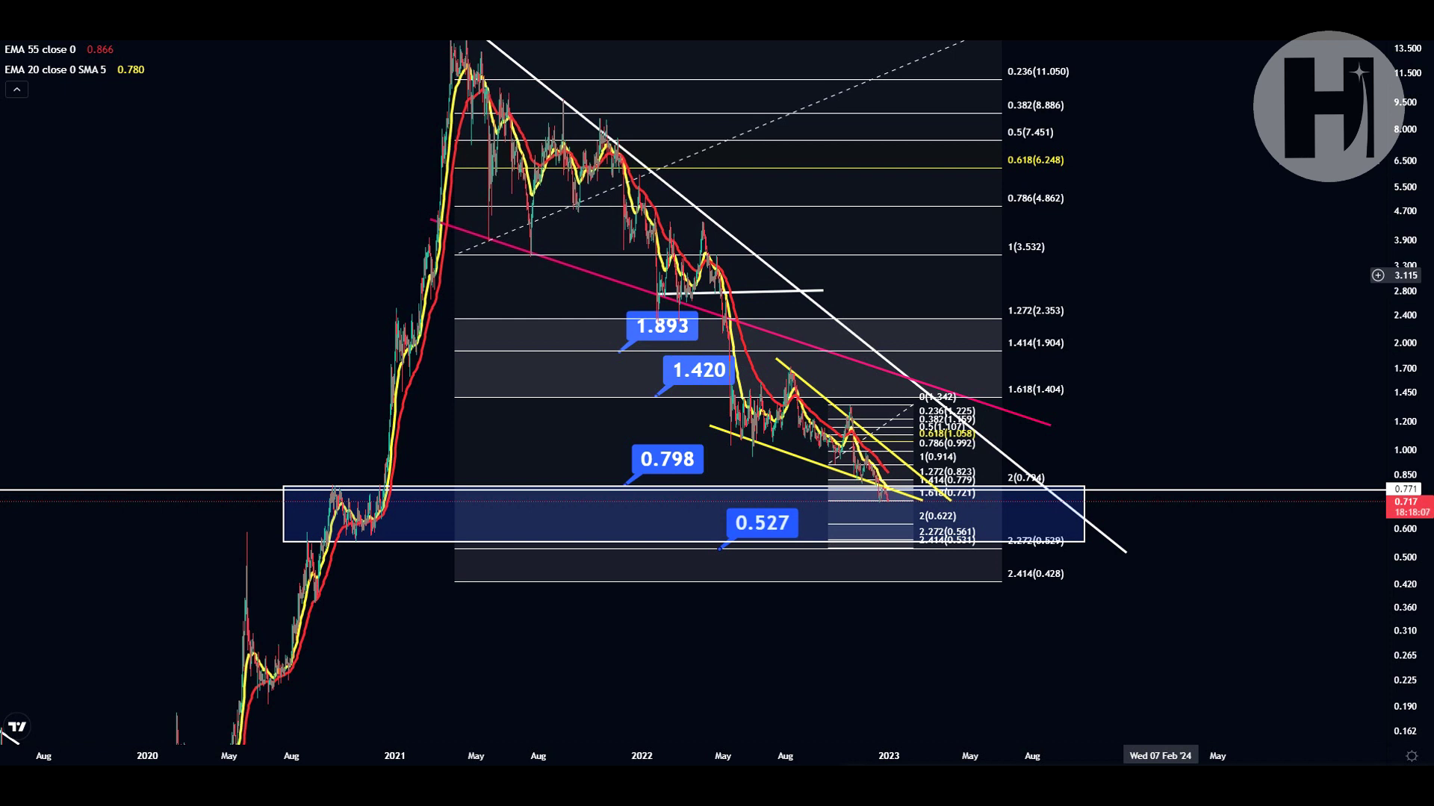
- Bring back the RSI 14 pane, maximise it, and frame its yellow triangle together with the 35.08 and 27.70 labels
double_click(1160, 275)
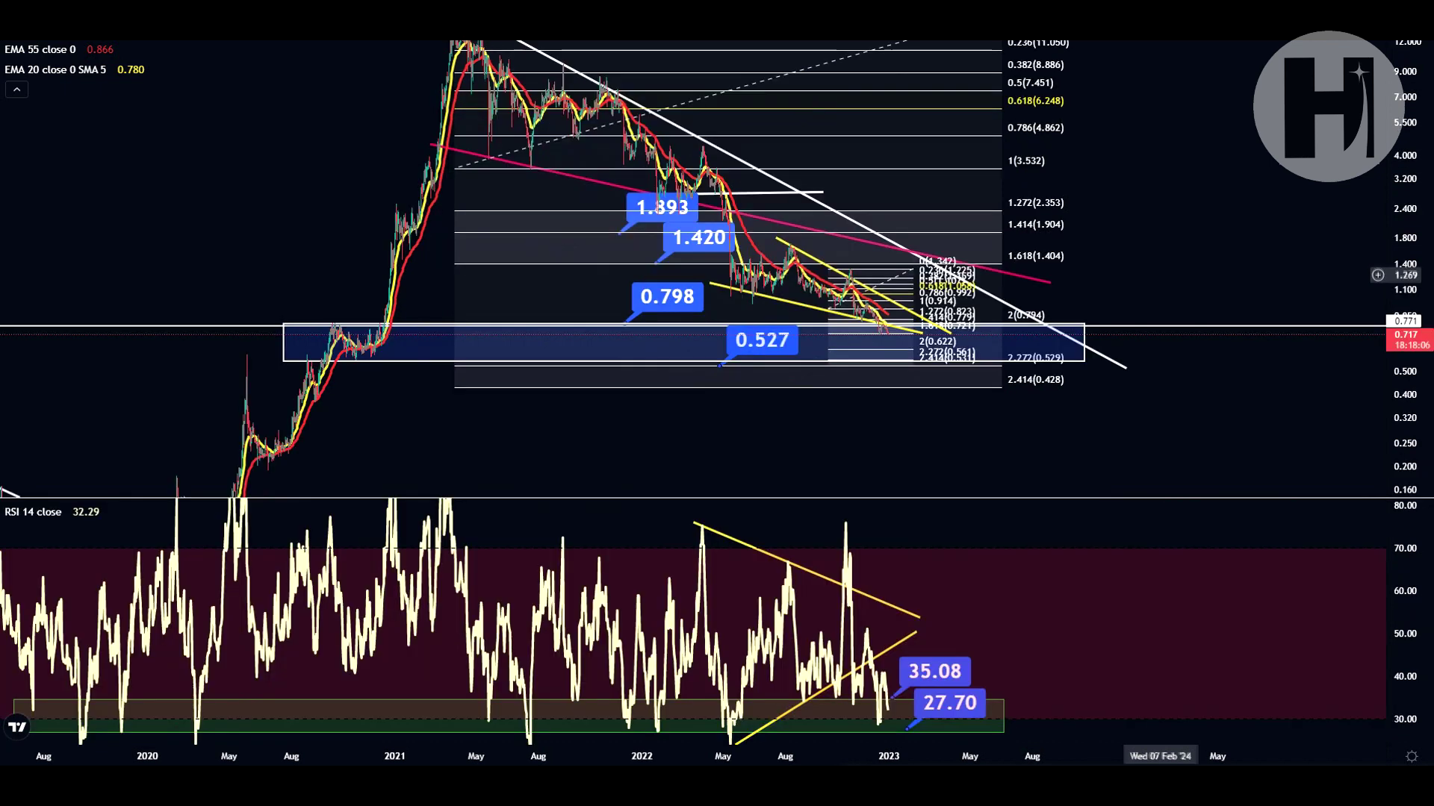
double_click(1059, 611)
drag(937, 755, 498, 756)
drag(846, 389, 1386, 502)
drag(906, 756, 642, 710)
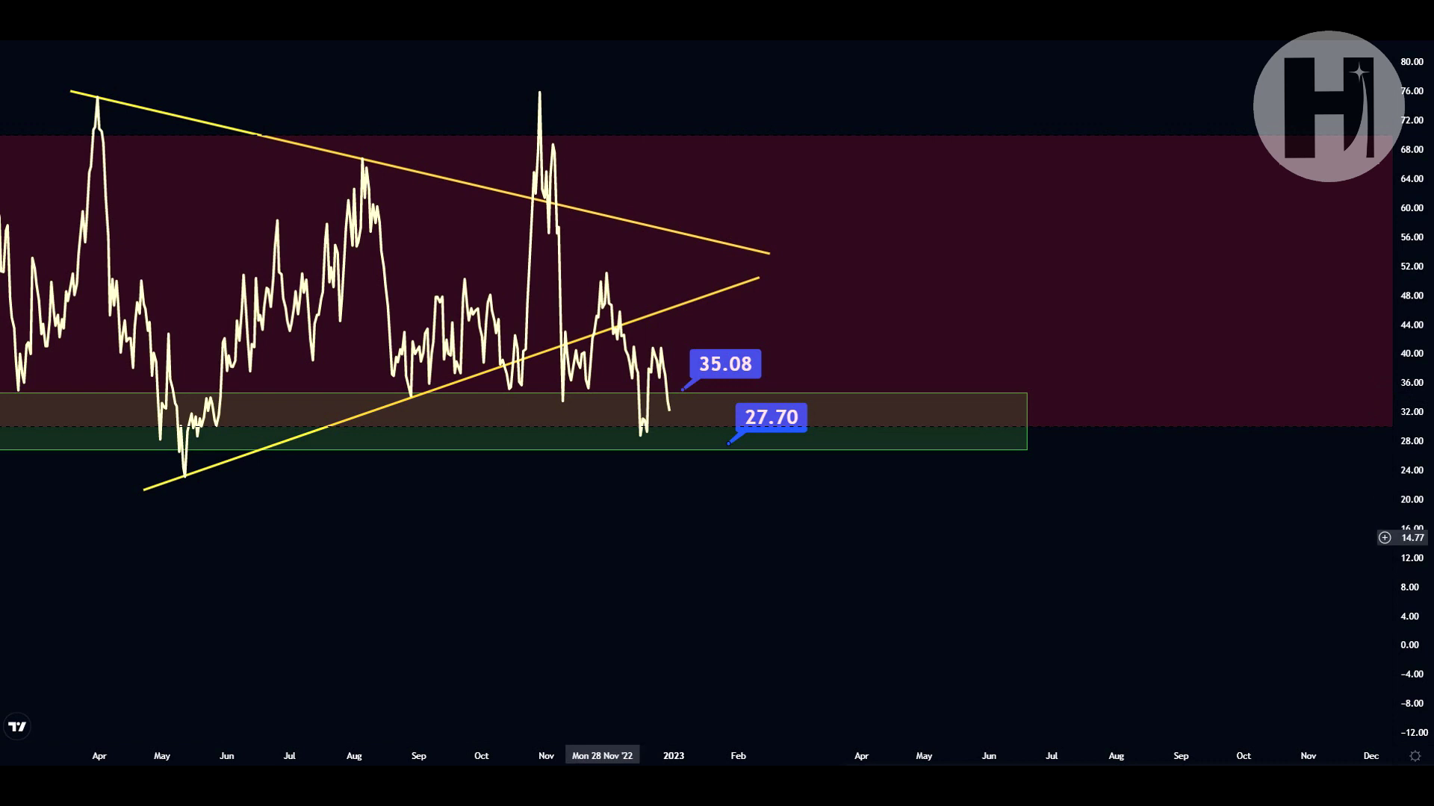
- Examine the RSI history since 2019 against the green support band around the 35.08 and 27.70 labels
drag(609, 537, 914, 573)
scroll(684, 486, down, 5)
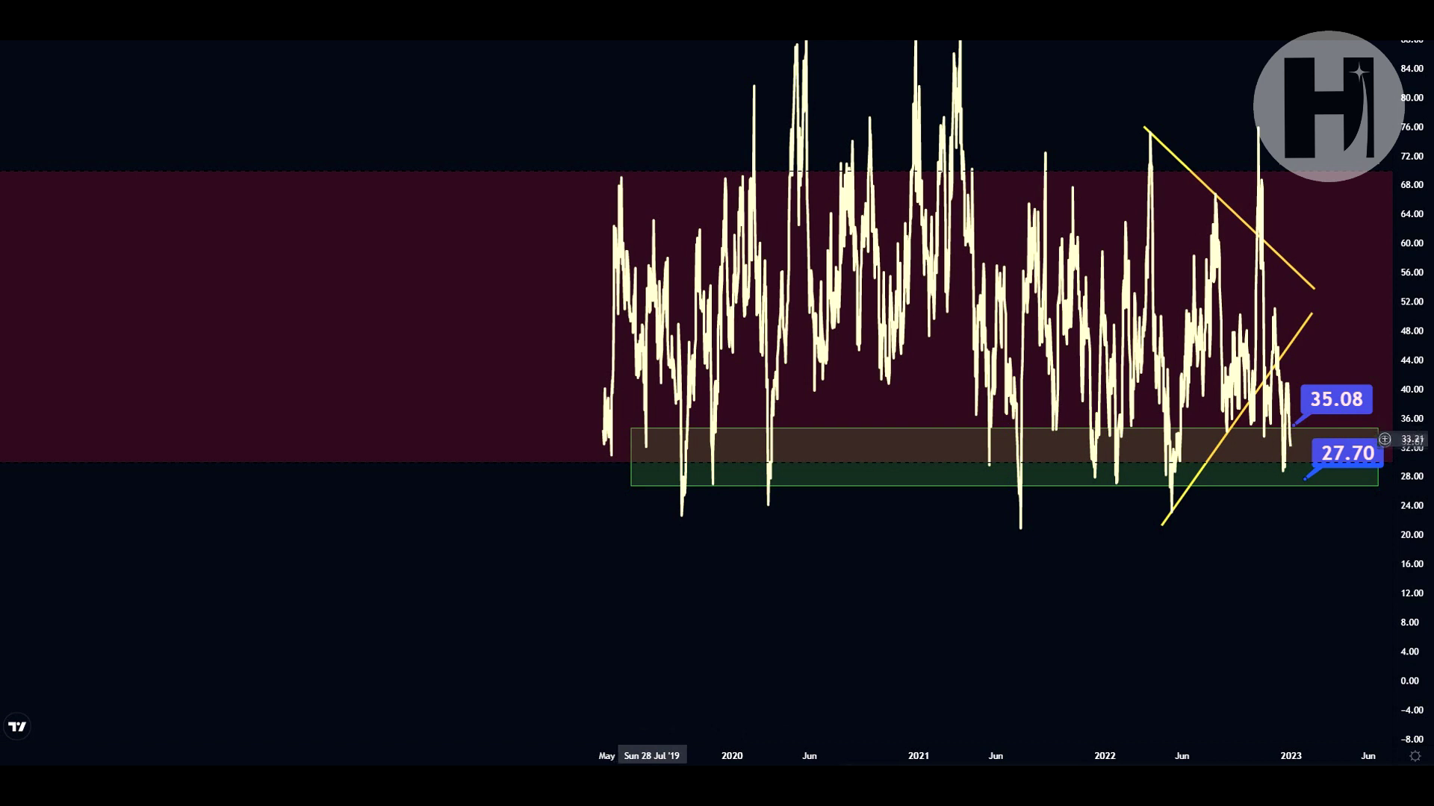
drag(956, 442, 647, 442)
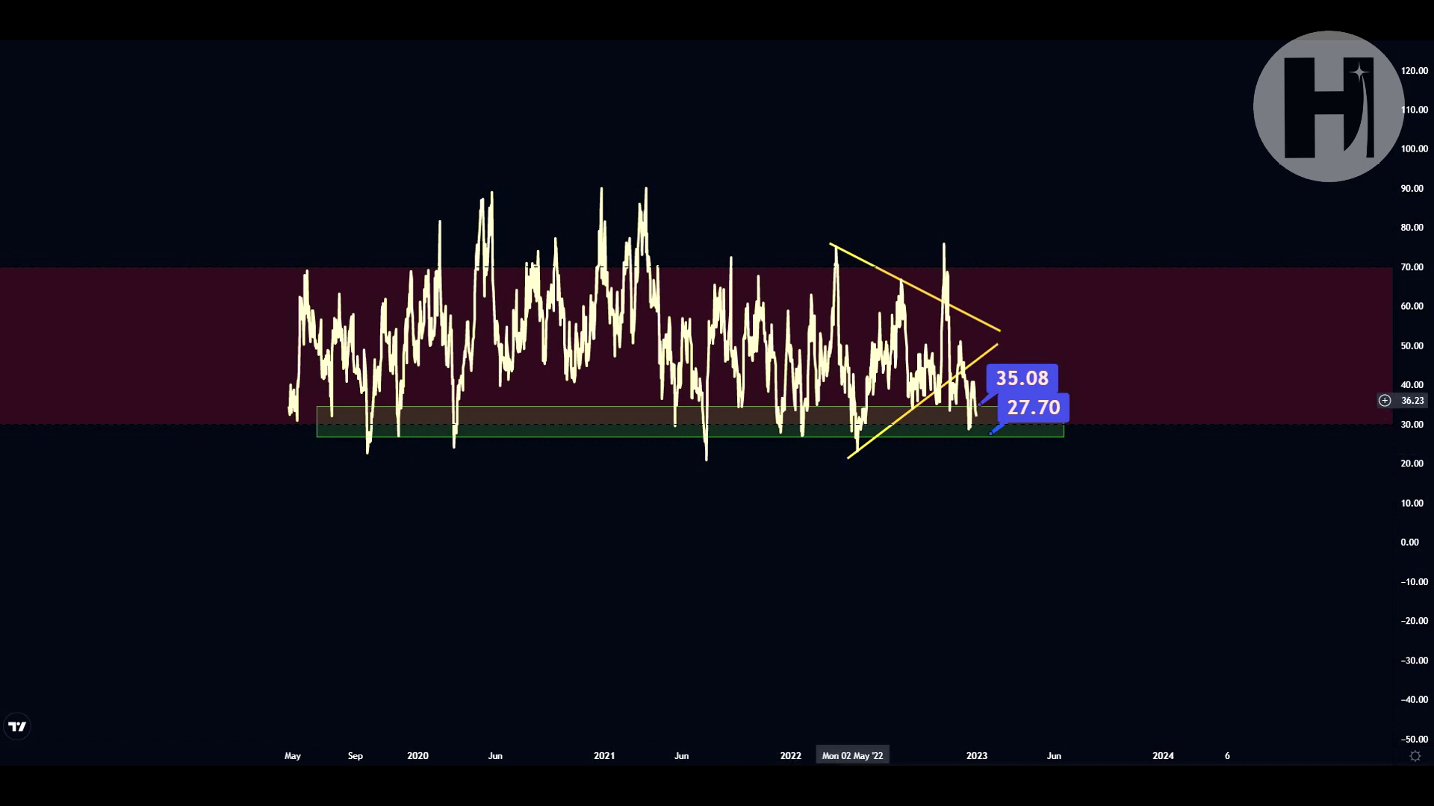
drag(986, 592, 1017, 662)
drag(954, 756, 944, 622)
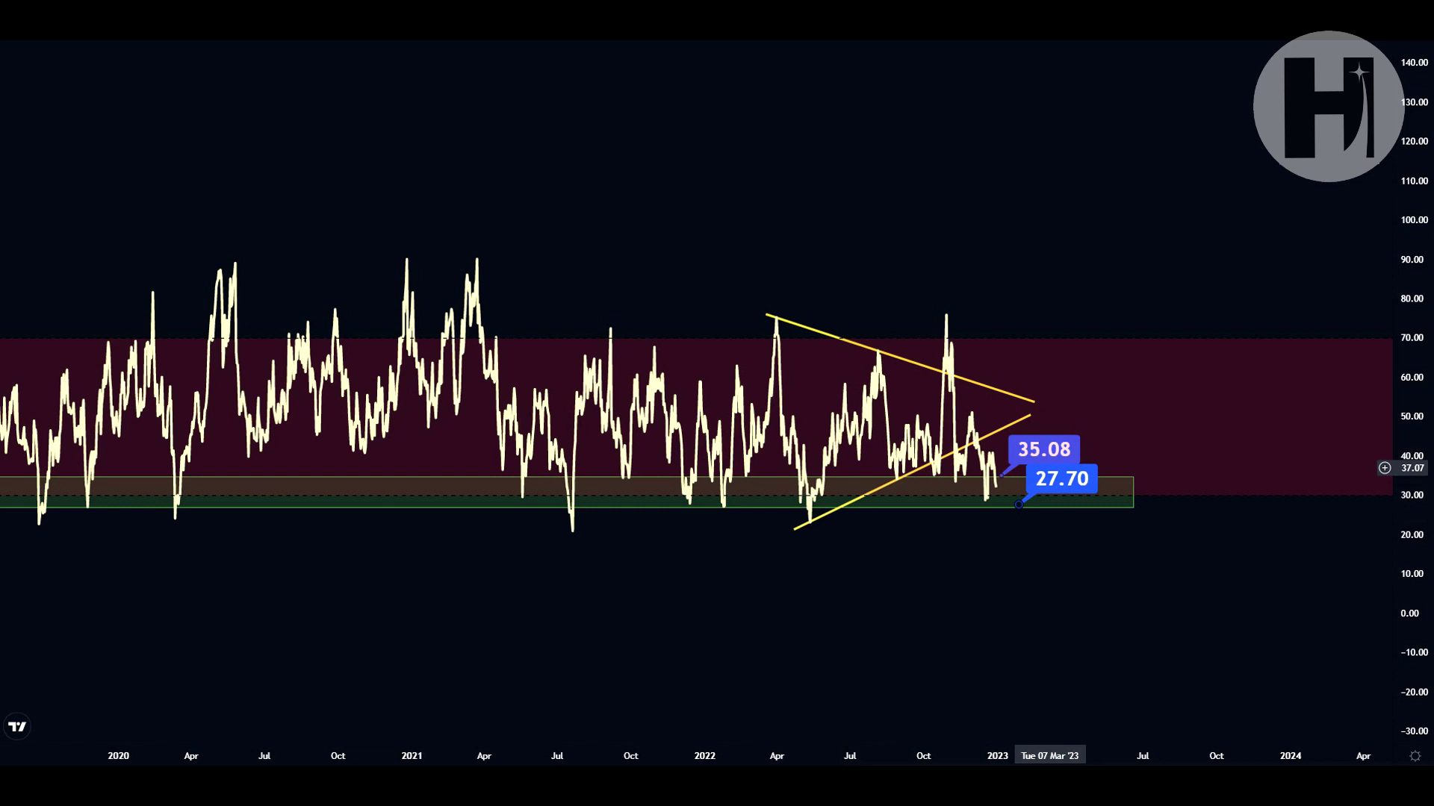
drag(1074, 403, 1035, 421)
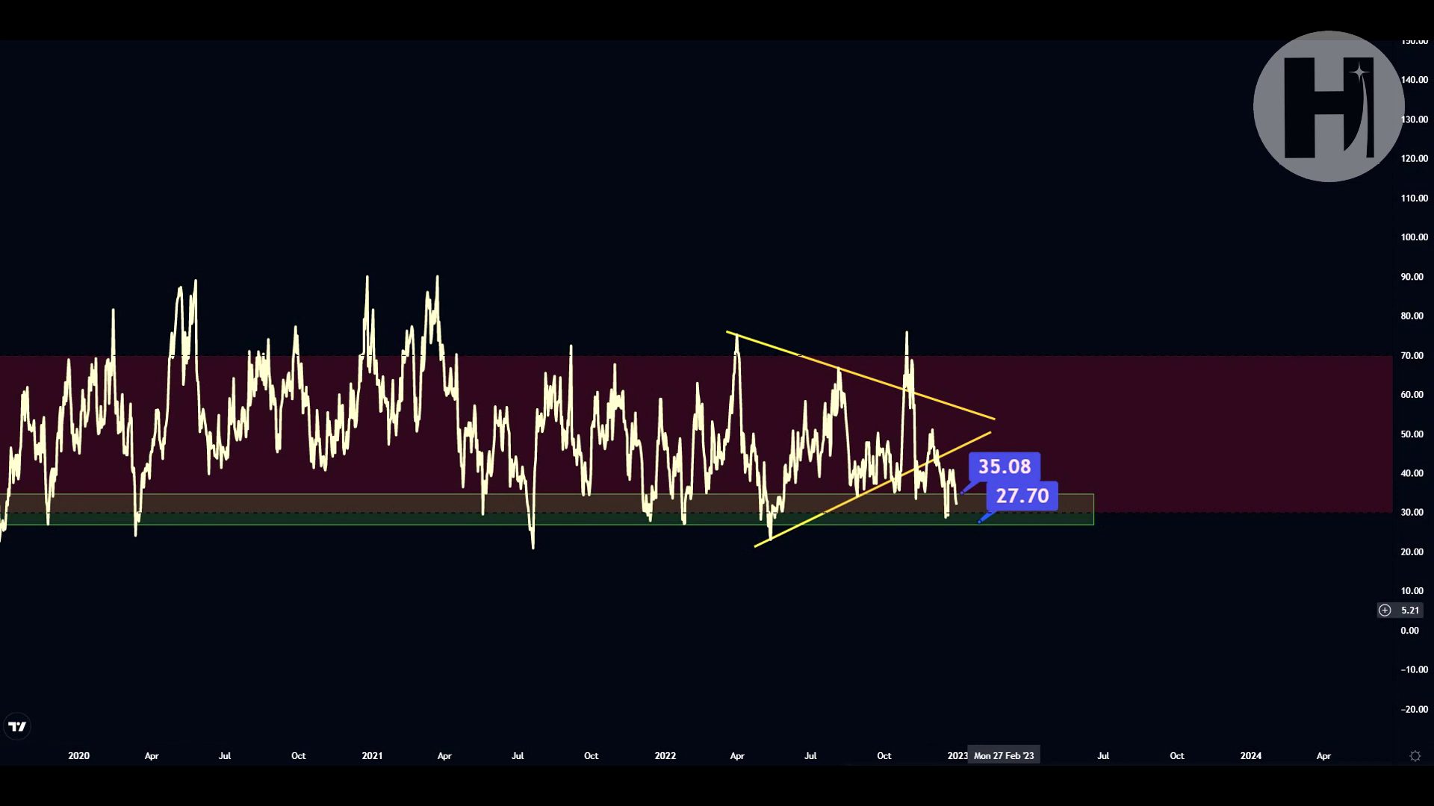
- Restore the split price and RSI view, stretch the RSI scale vertically, and maximise the price pane
double_click(1004, 610)
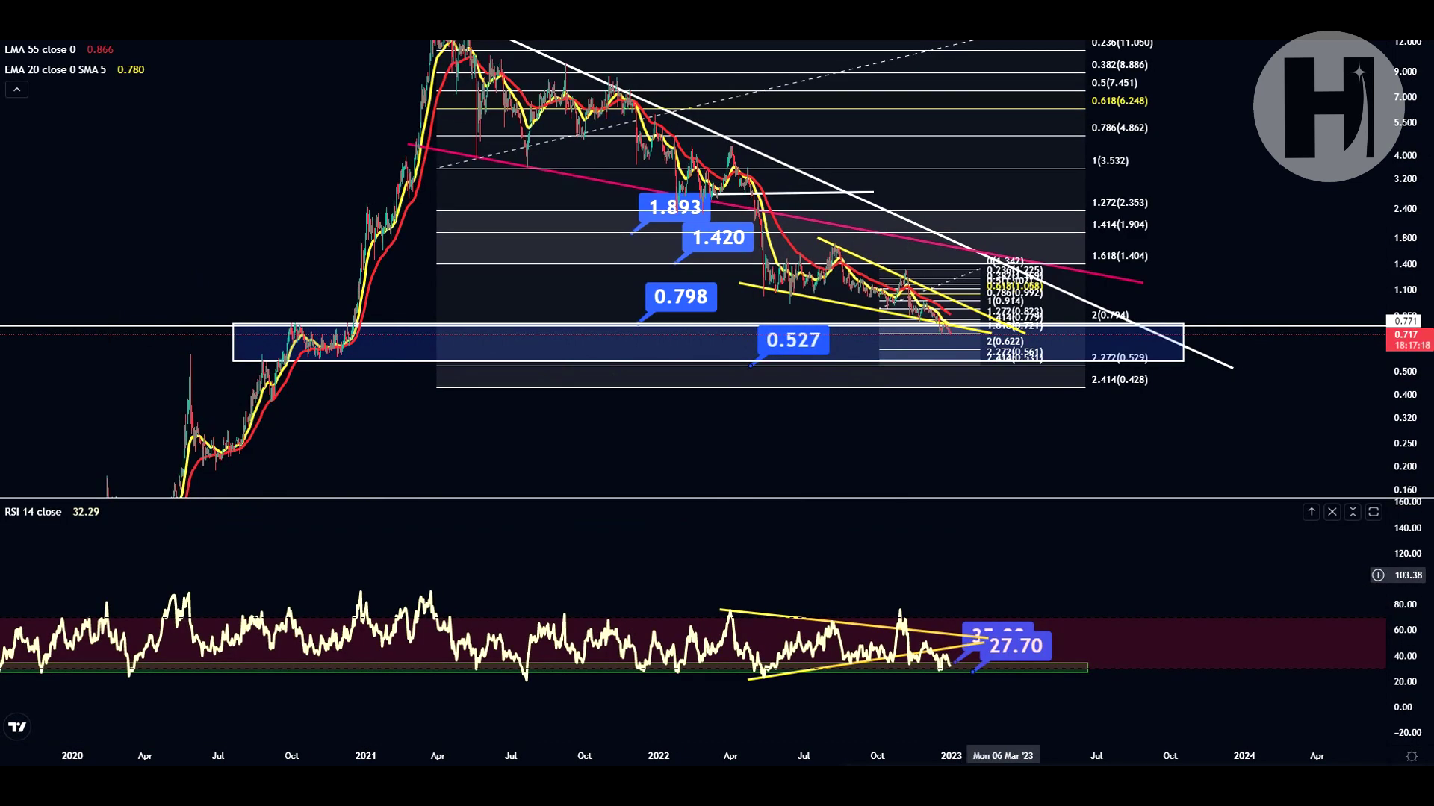
drag(1404, 665, 1404, 523)
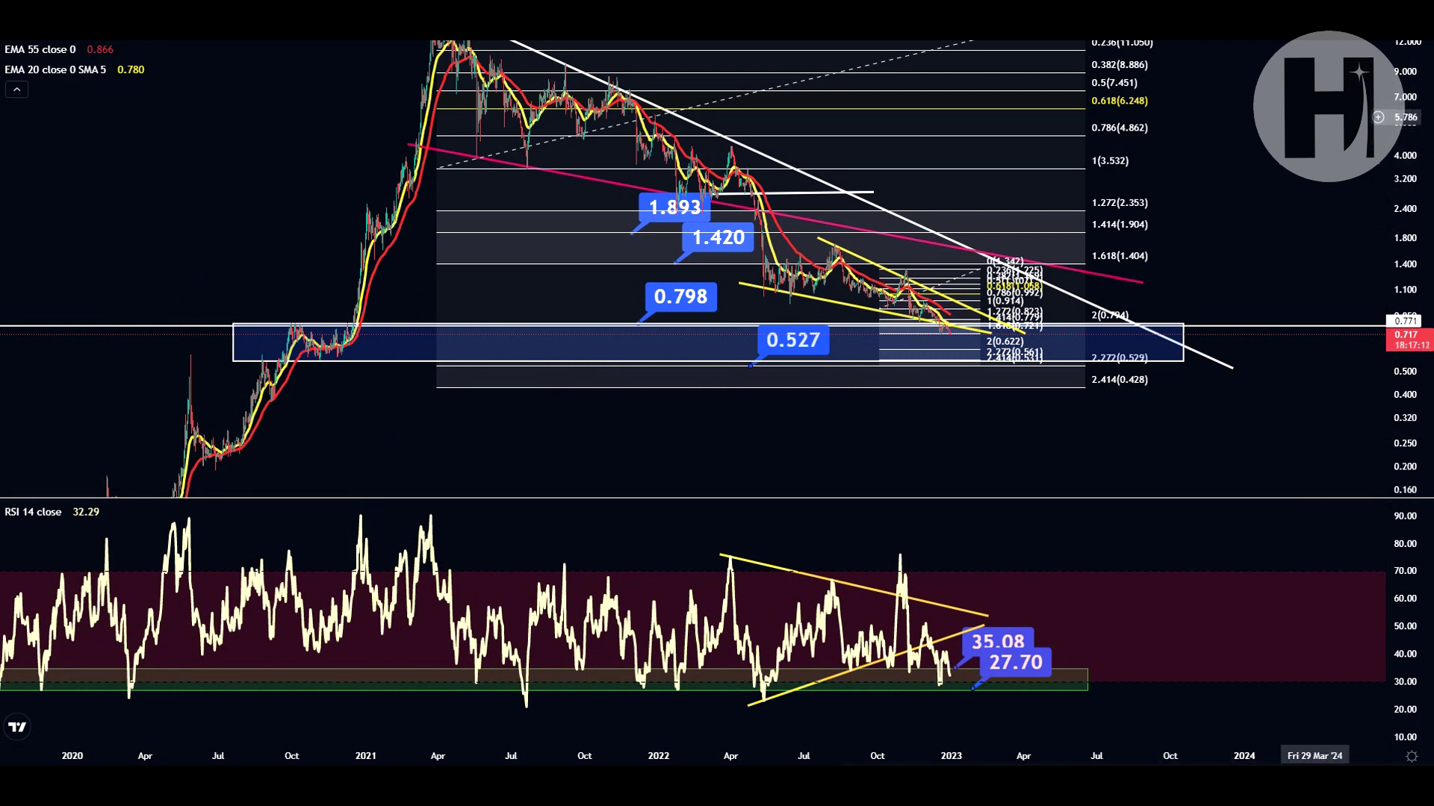
double_click(1378, 117)
- Examine the long-term price decline against the white descending trendline, the yellow wedge and the blue support zone
drag(1296, 129, 1245, 217)
drag(1395, 124, 1395, 292)
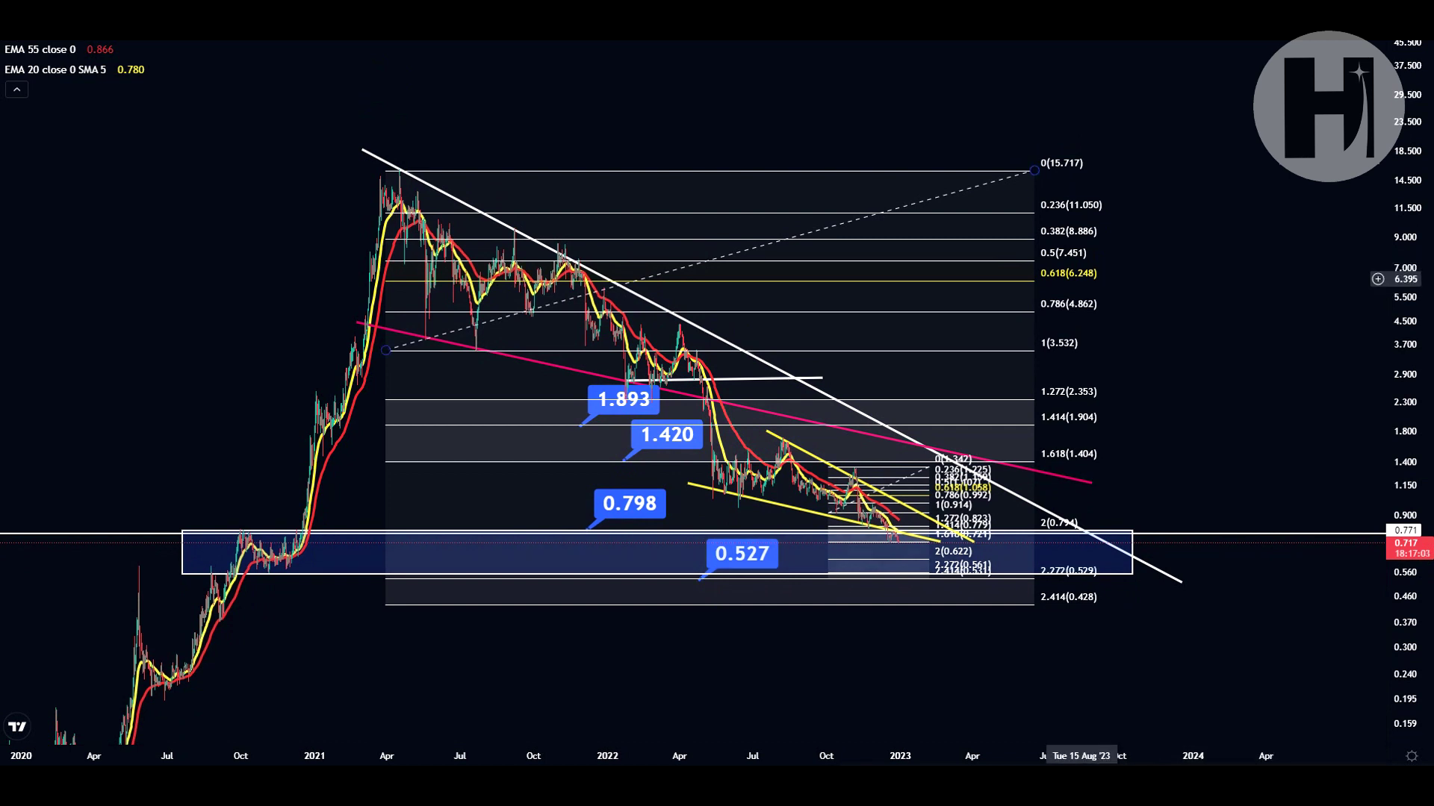
drag(894, 466, 836, 339)
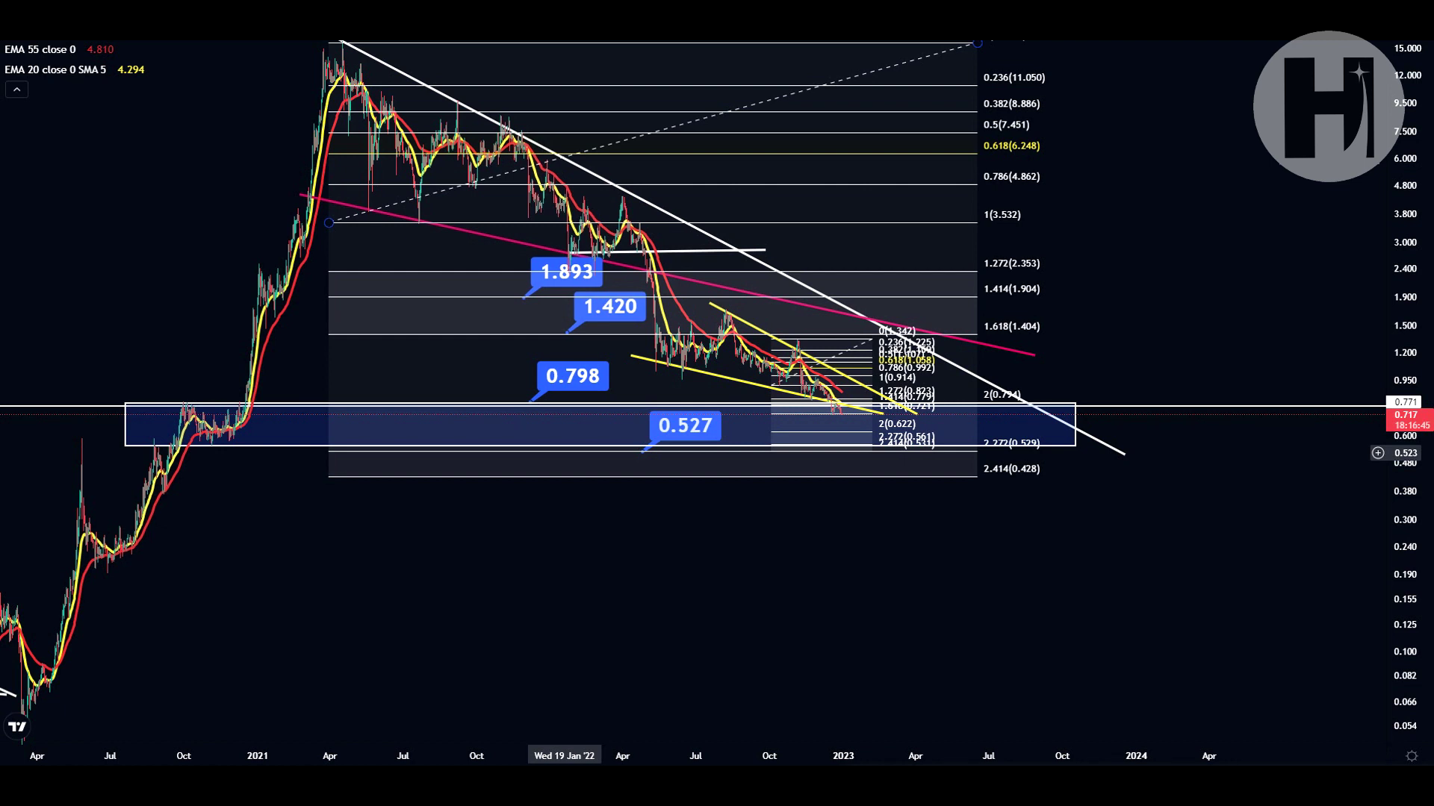
drag(680, 523, 813, 594)
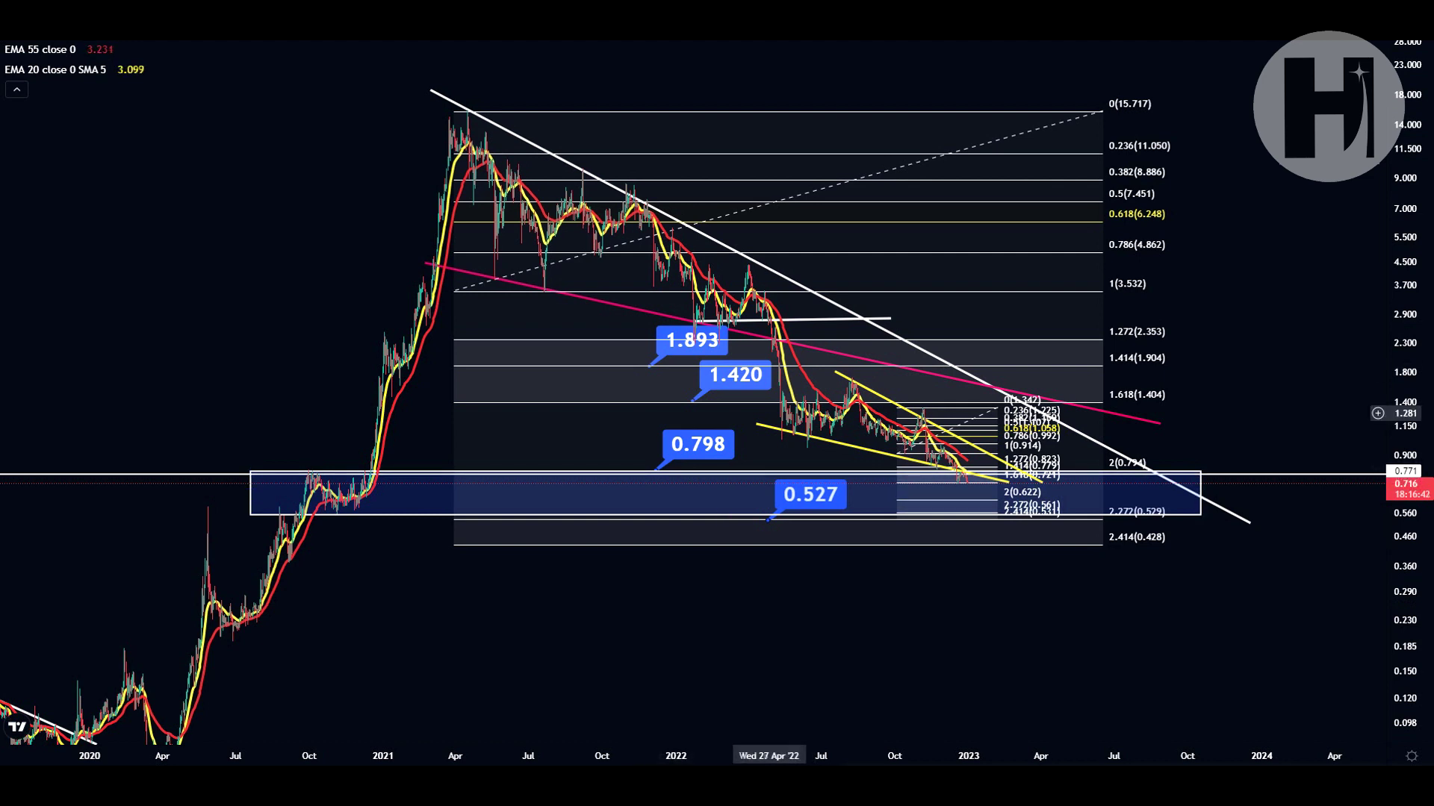
drag(1017, 316, 984, 331)
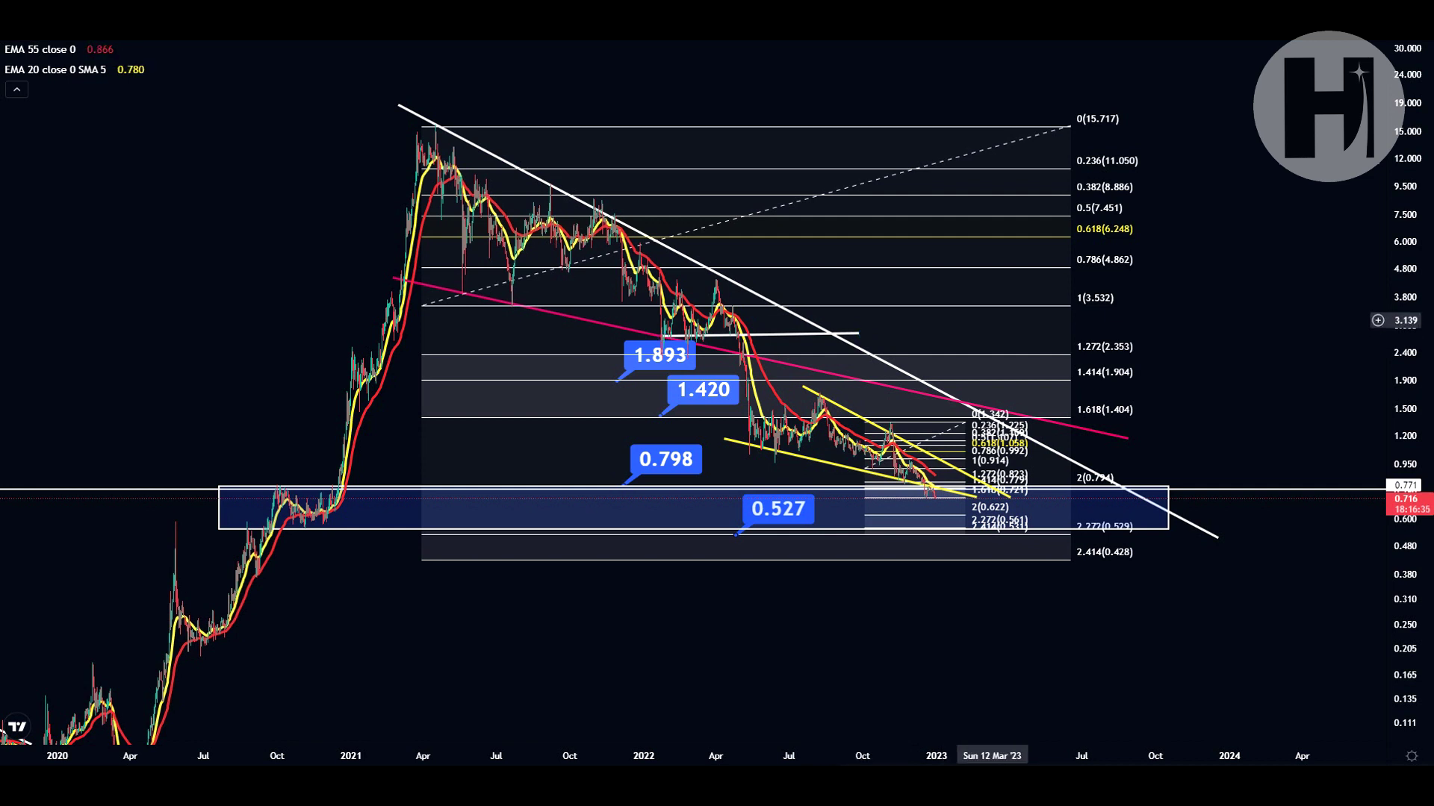
drag(964, 339, 986, 351)
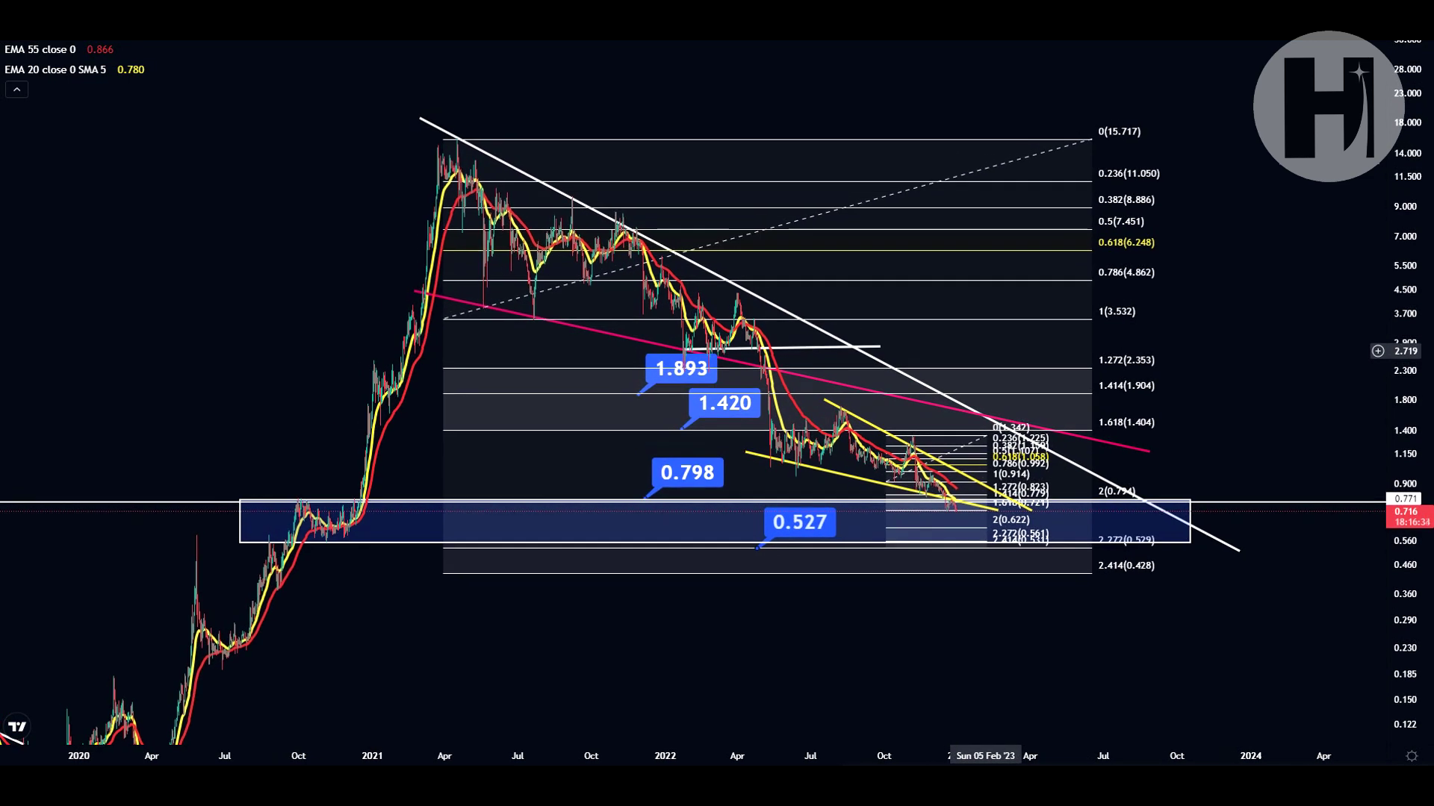